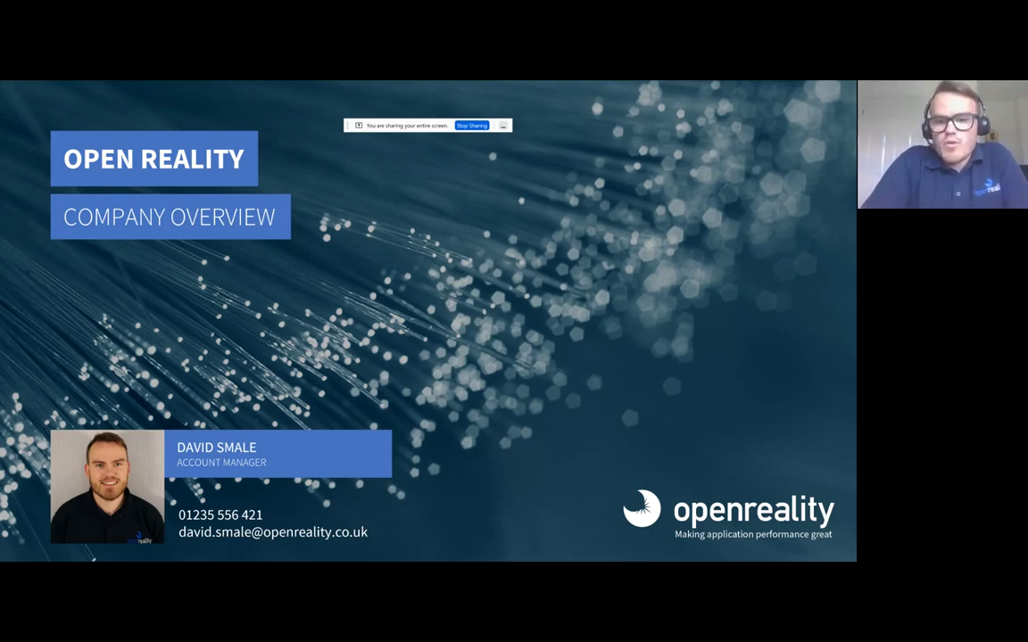
- Advance past the Open Reality overview title slide to the 'Company Facts' slide
{"action": "key", "text": "Right"}
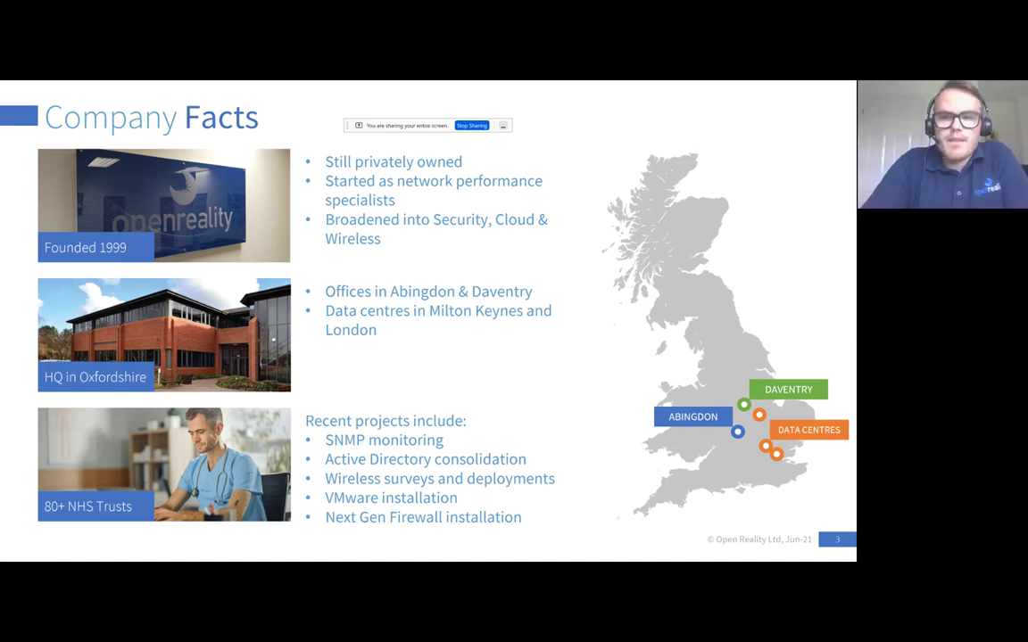
- Move from 'Company Facts' to slide 4, 'What We Do', showing six service areas
{"action": "key", "text": "Right"}
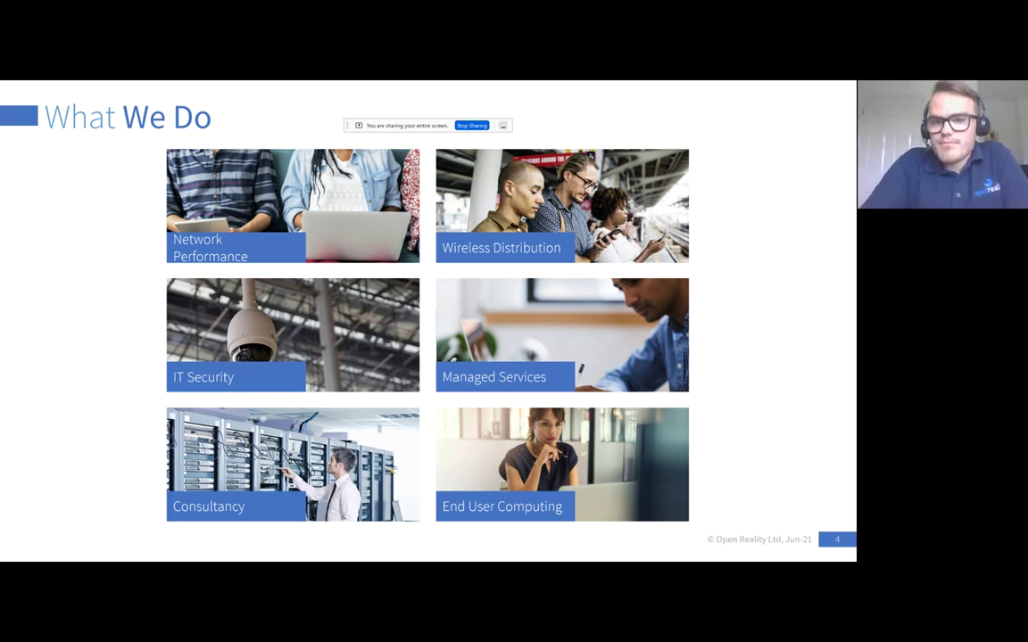
- Move on to the 'Droplet Computing Containers' slide listing container benefits
{"action": "key", "text": "Right"}
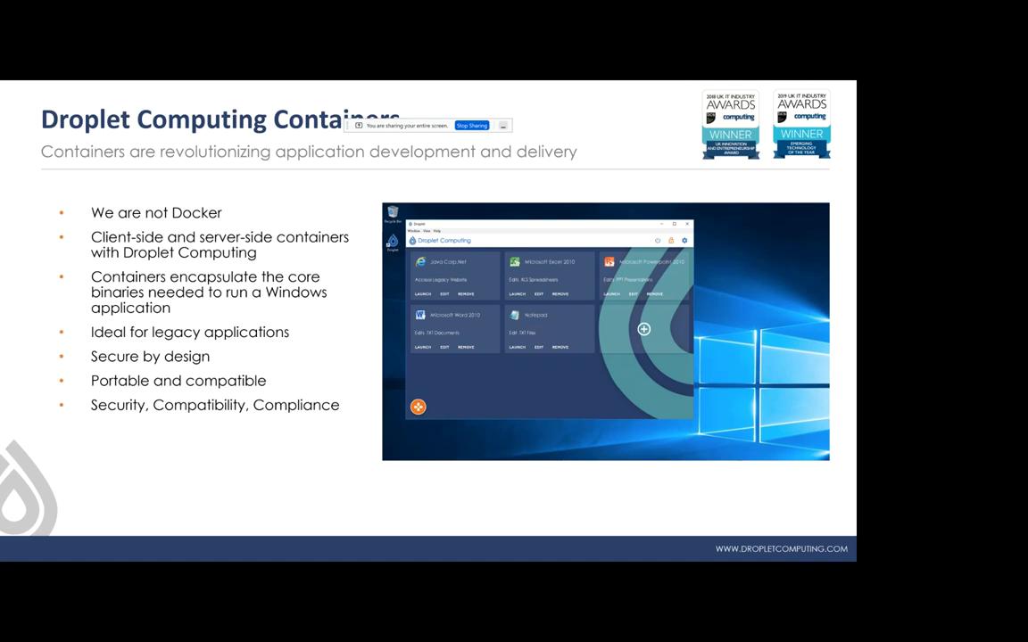
- Advance to the slide on applications tied to vulnerable unsupported operating systems
{"action": "key", "text": "Right"}
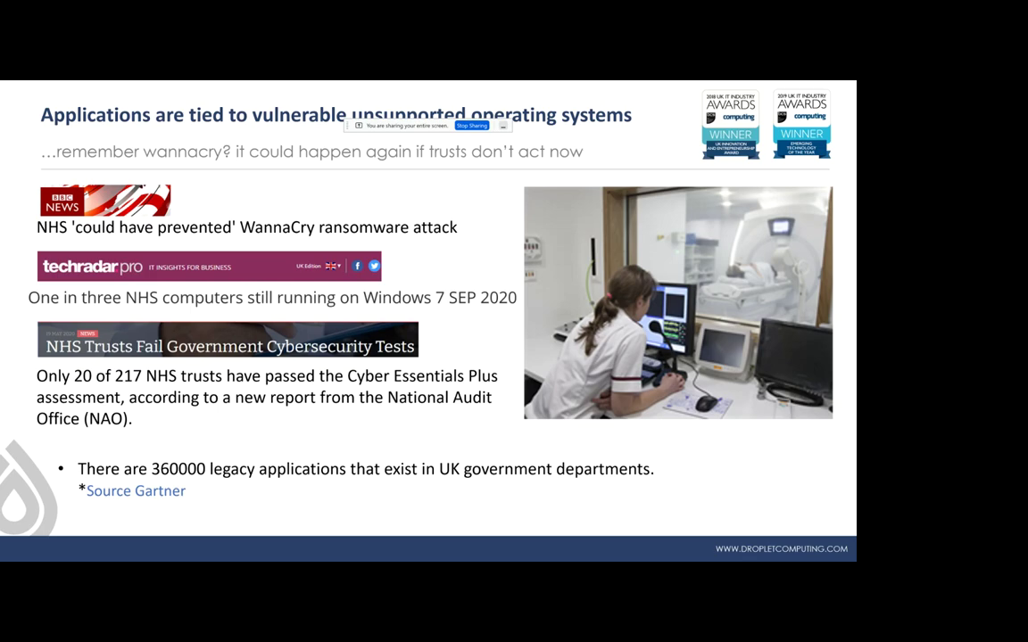
- Advance to the BCS slide with the 2018 and 2019 UK IT Industry Awards badges
{"action": "key", "text": "Right"}
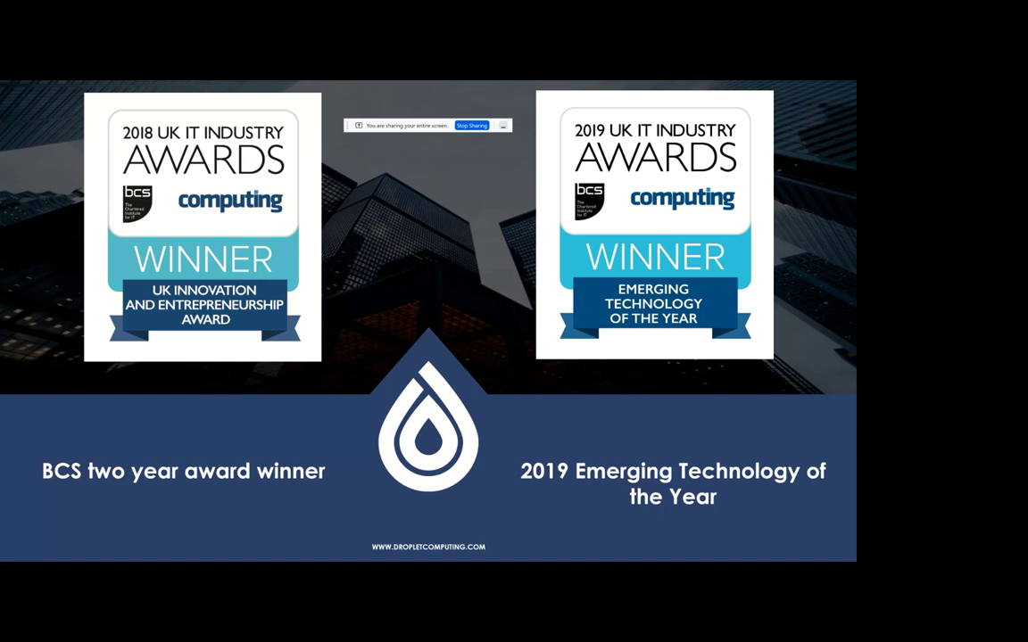
- Move on to the 'Secure Legacy Applications' slide mapping DCI-X and DCI-M images across editions
{"action": "key", "text": "Right"}
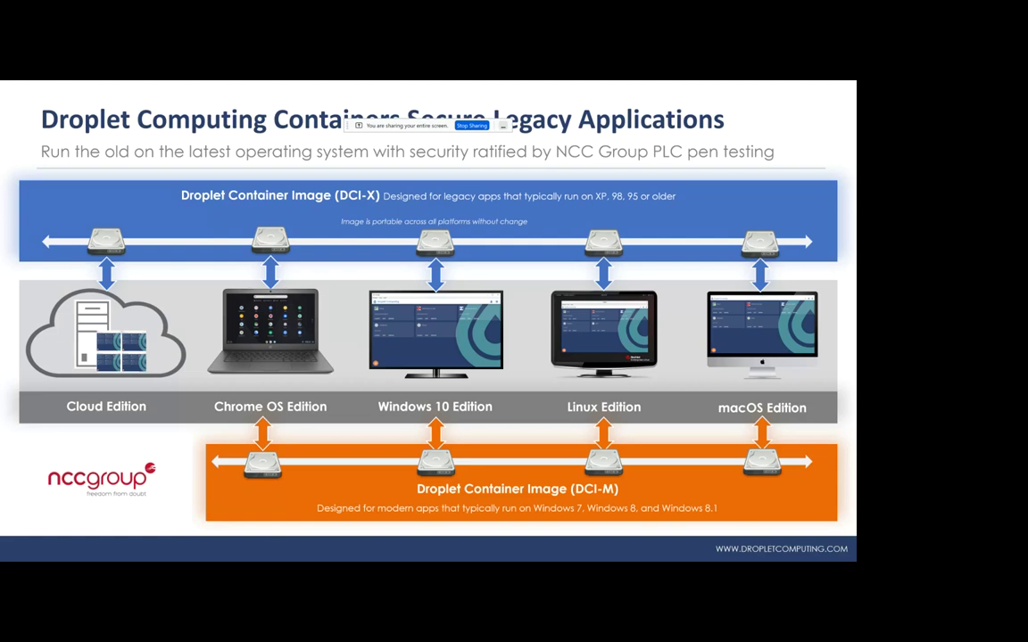
- Leave the slides for the live demo's Windows 10 container desktop
{"action": "key", "text": "Right"}
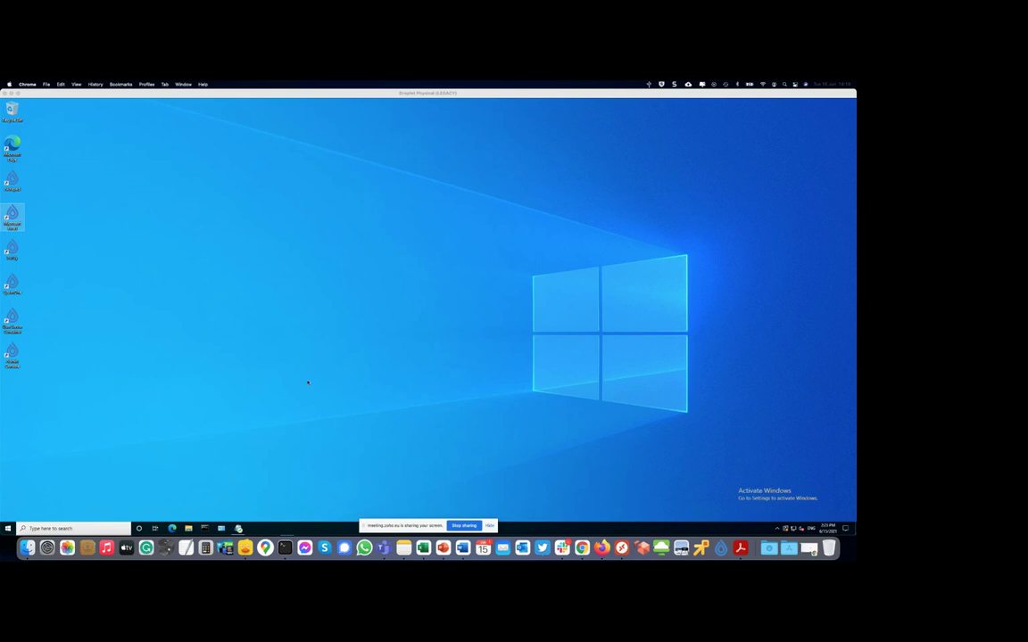
- Show the hidden system-tray icons on the Droplet Physical (LEGACY) remote desktop
{"action": "left_click", "coordinate": [776, 528]}
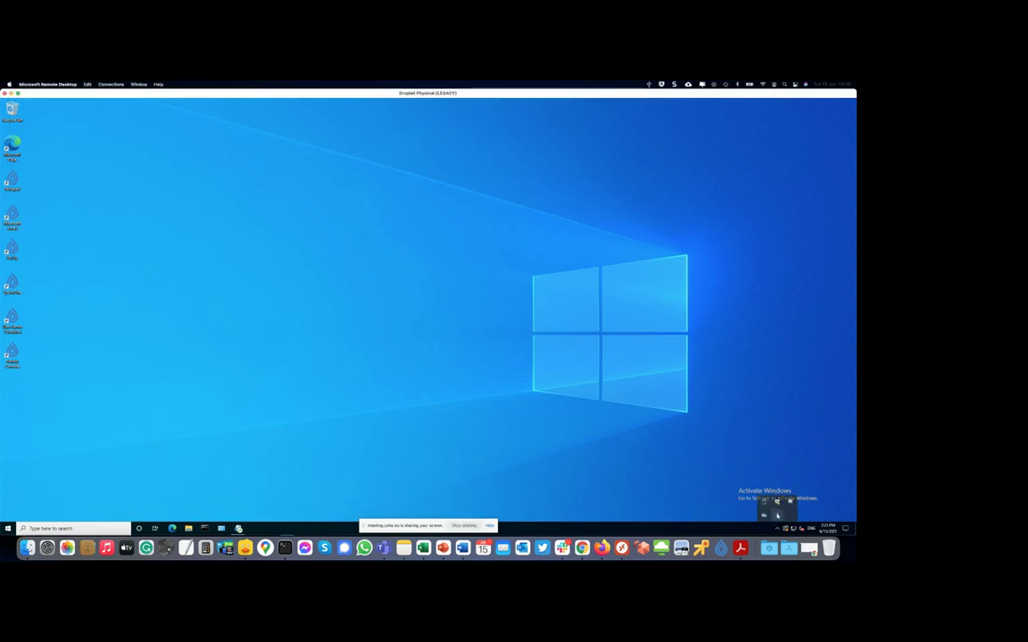
- Launch the SystmOne container from the Droplet launcher, then minimize the launcher
{"action": "left_click", "coordinate": [777, 515]}
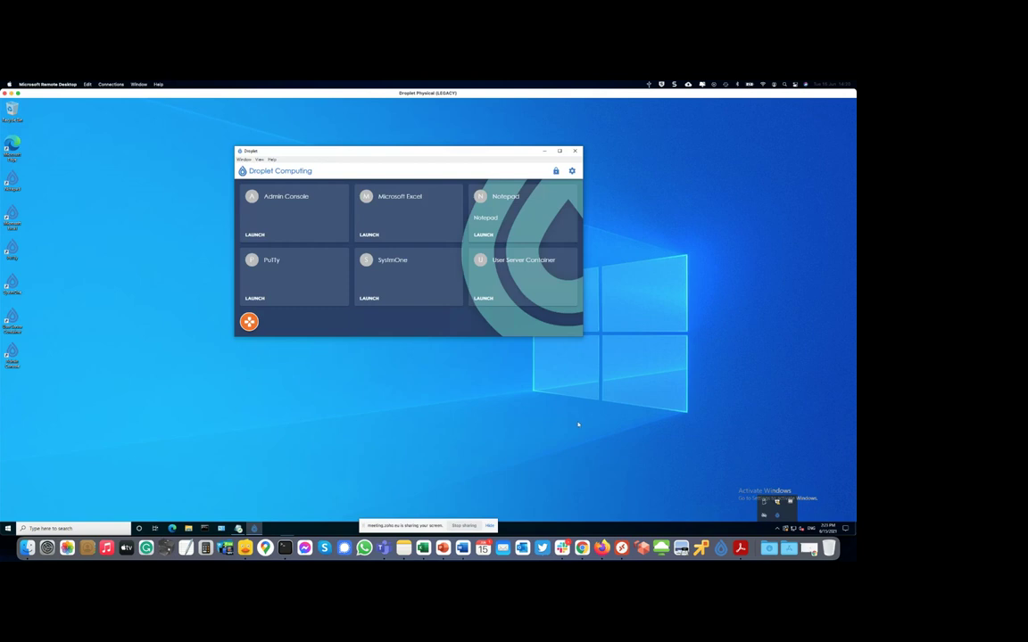
{"action": "left_click", "coordinate": [406, 179]}
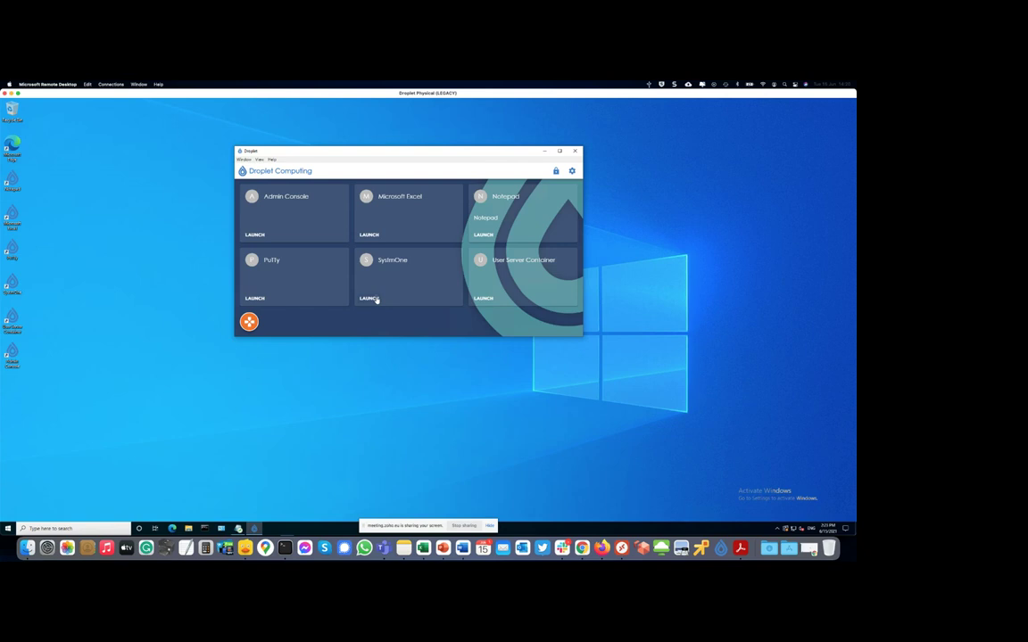
{"action": "left_click", "coordinate": [370, 298]}
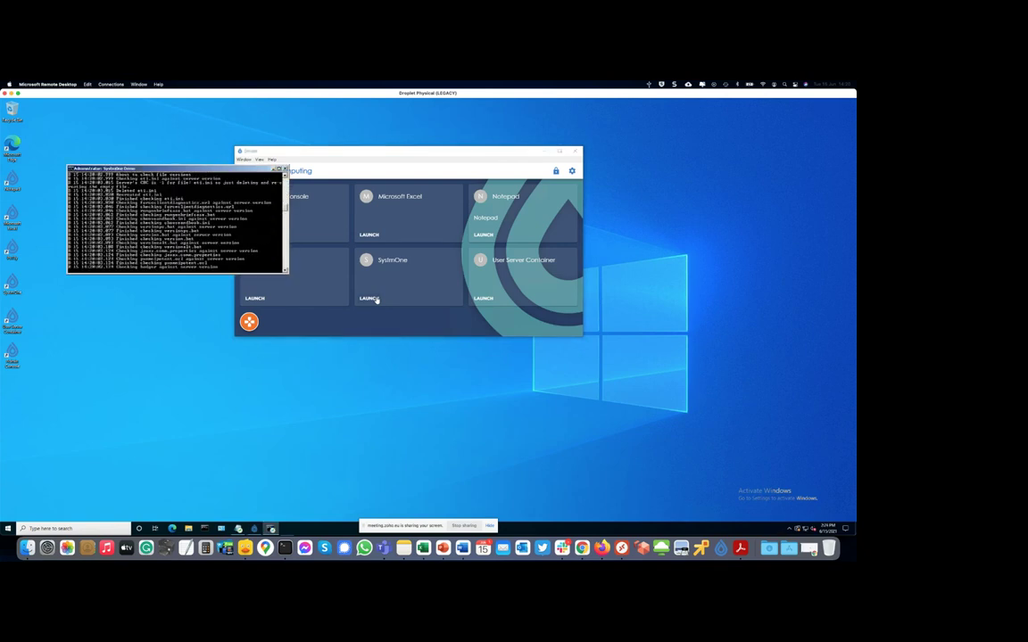
{"action": "left_click", "coordinate": [542, 153]}
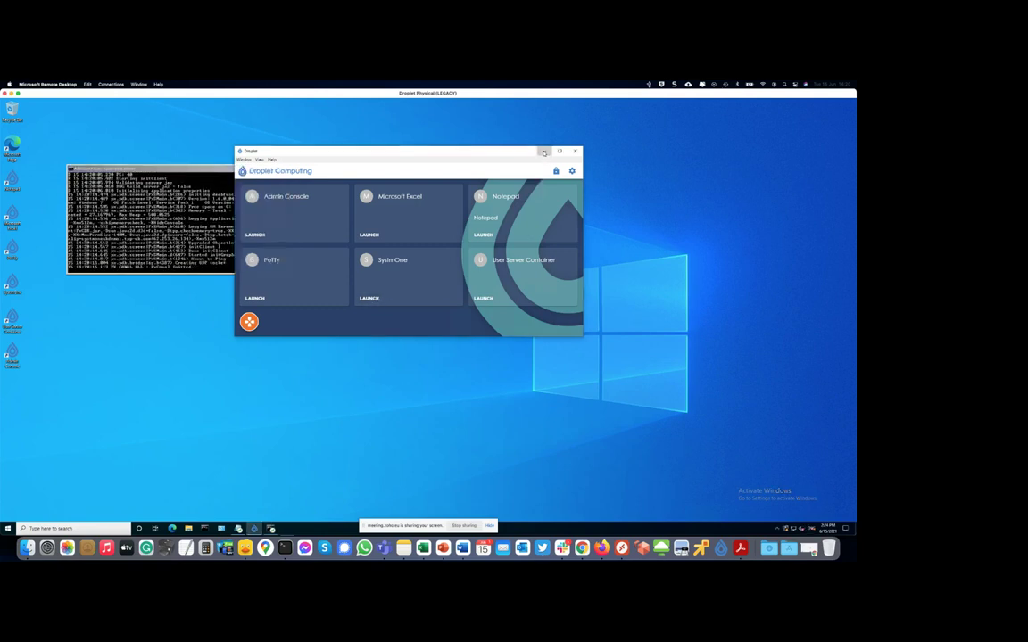
{"action": "left_click", "coordinate": [544, 154]}
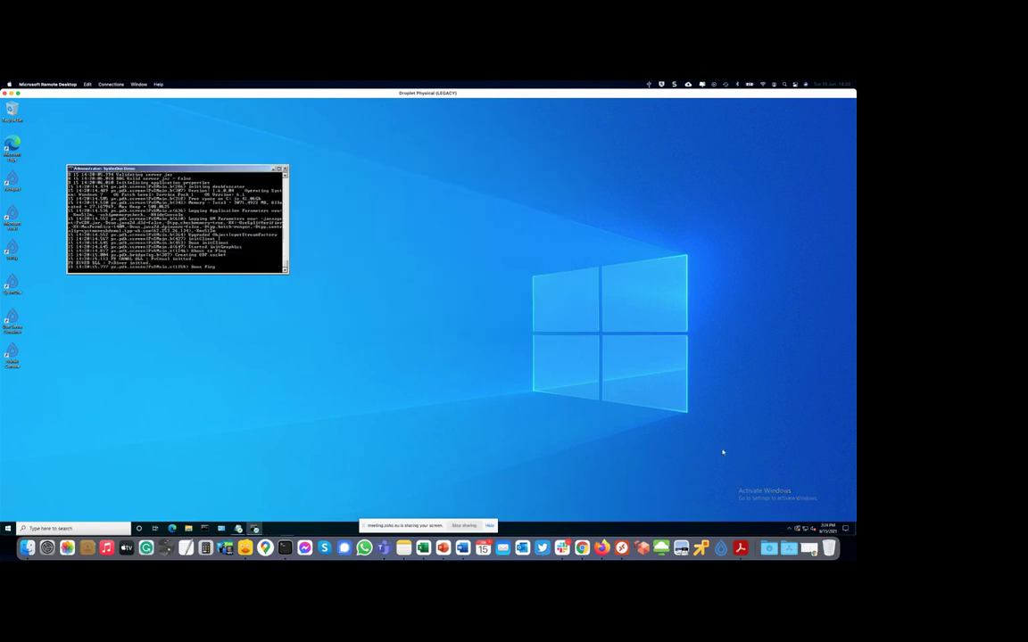
- Centre the SystmOne login window on screen and start Microsoft Excel in the container
{"action": "left_click", "coordinate": [778, 528]}
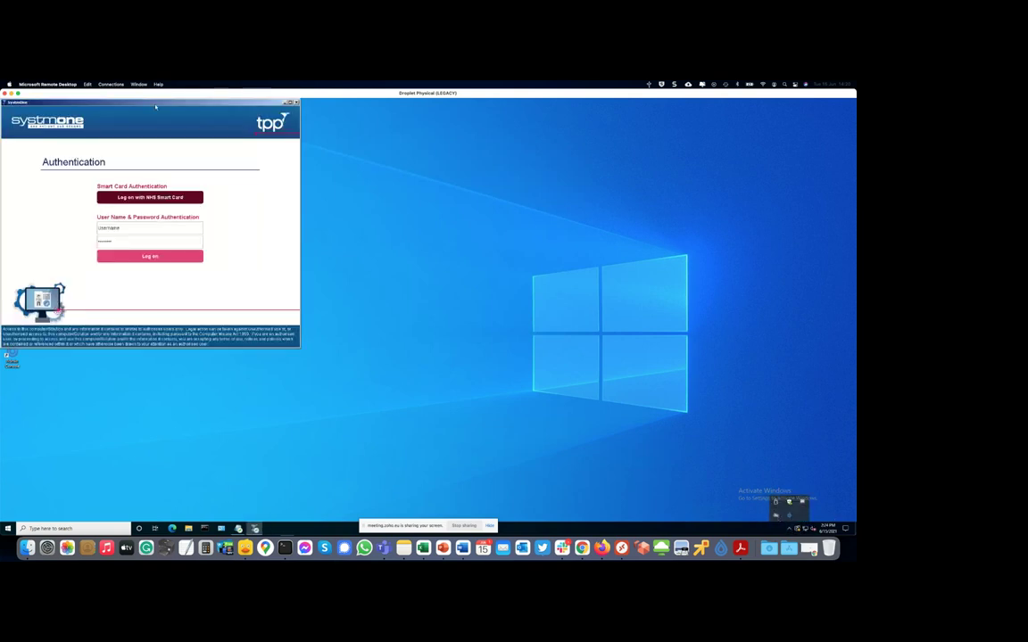
{"action": "left_click_drag", "start_coordinate": [155, 106], "coordinate": [351, 131]}
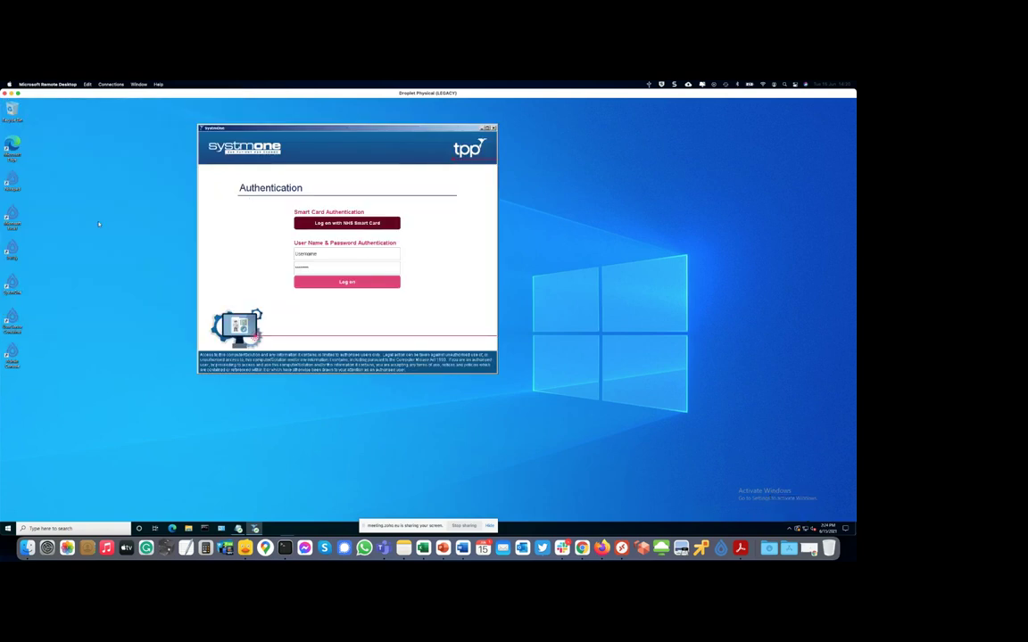
{"action": "left_click", "coordinate": [13, 216]}
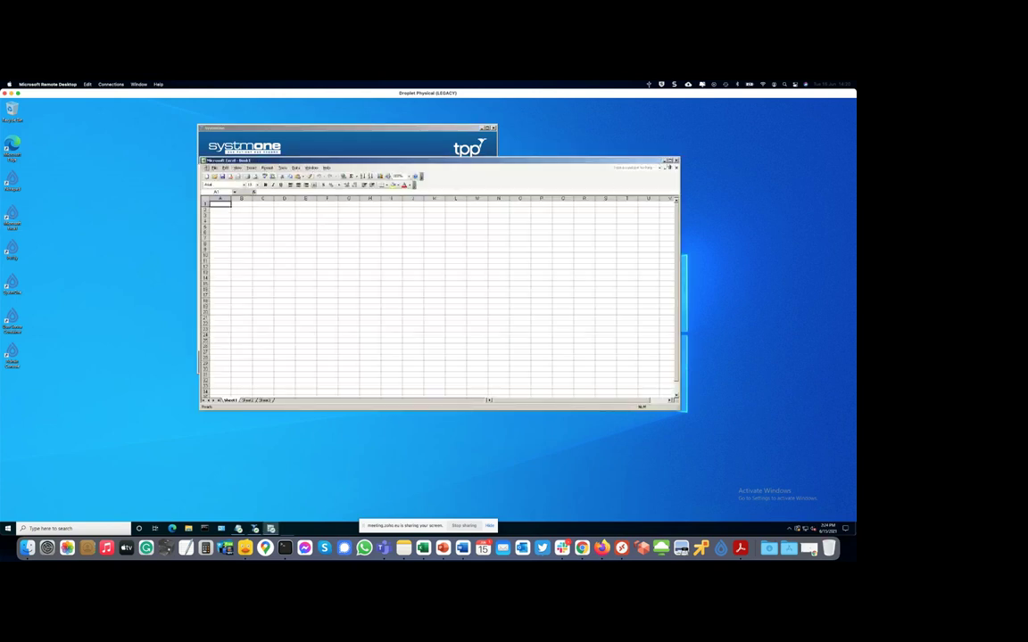
- Maximize the Excel Book1 window, then drag it down-right so SystmOne's login shows
{"action": "left_click", "coordinate": [671, 162]}
{"action": "left_click_drag", "start_coordinate": [543, 162], "coordinate": [706, 248]}
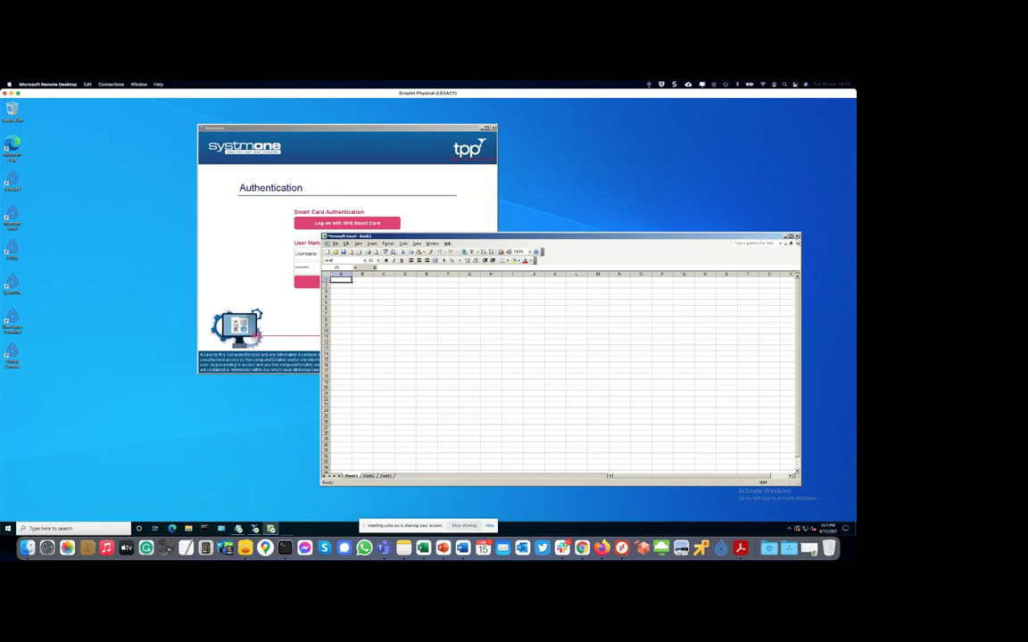
- Close the Excel workbook and SystmOne login window, then reopen the Droplet launcher from the system tray
{"action": "key", "text": "alt+F4"}
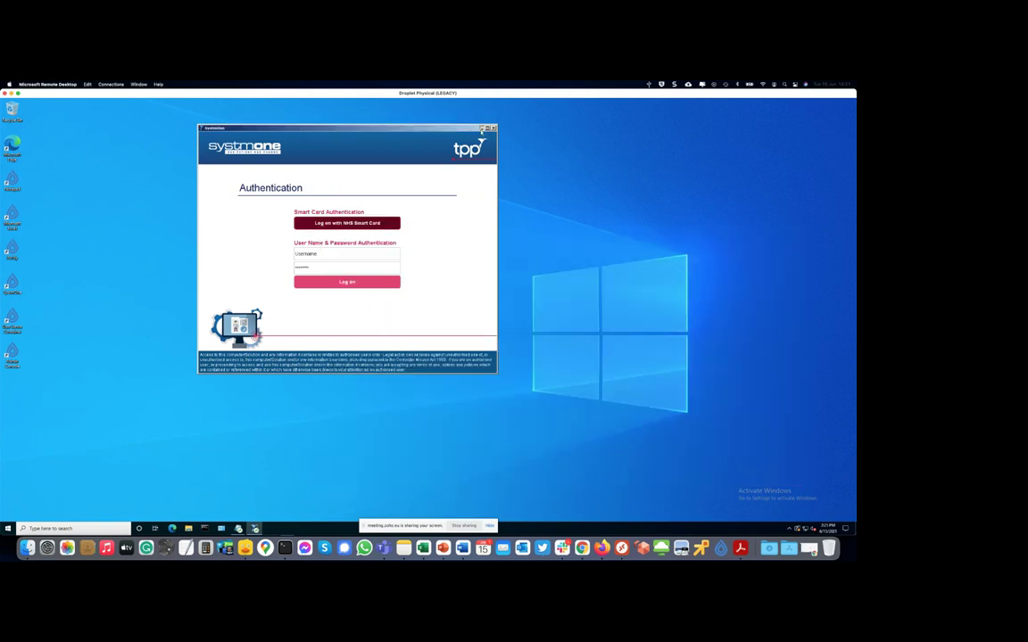
{"action": "left_click", "coordinate": [493, 129]}
{"action": "left_click", "coordinate": [778, 528]}
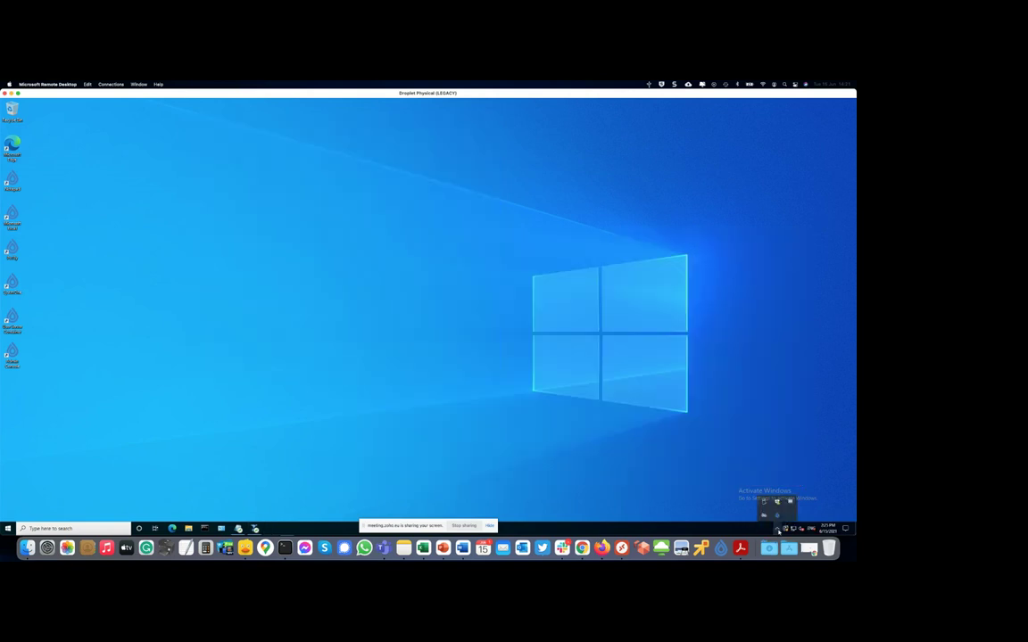
{"action": "left_click", "coordinate": [776, 502]}
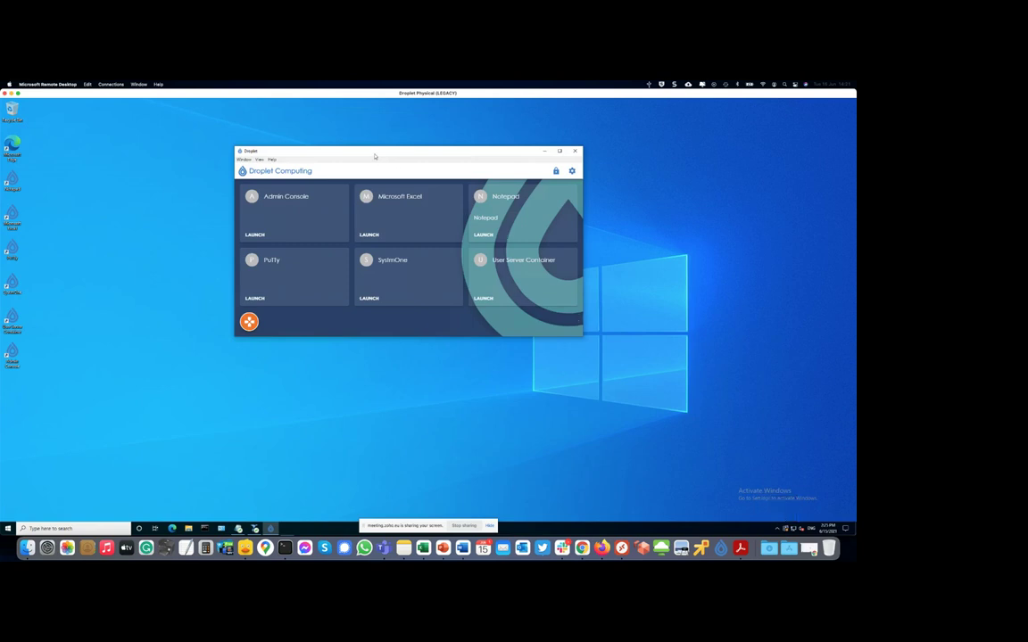
{"action": "left_click_drag", "start_coordinate": [379, 154], "coordinate": [371, 154]}
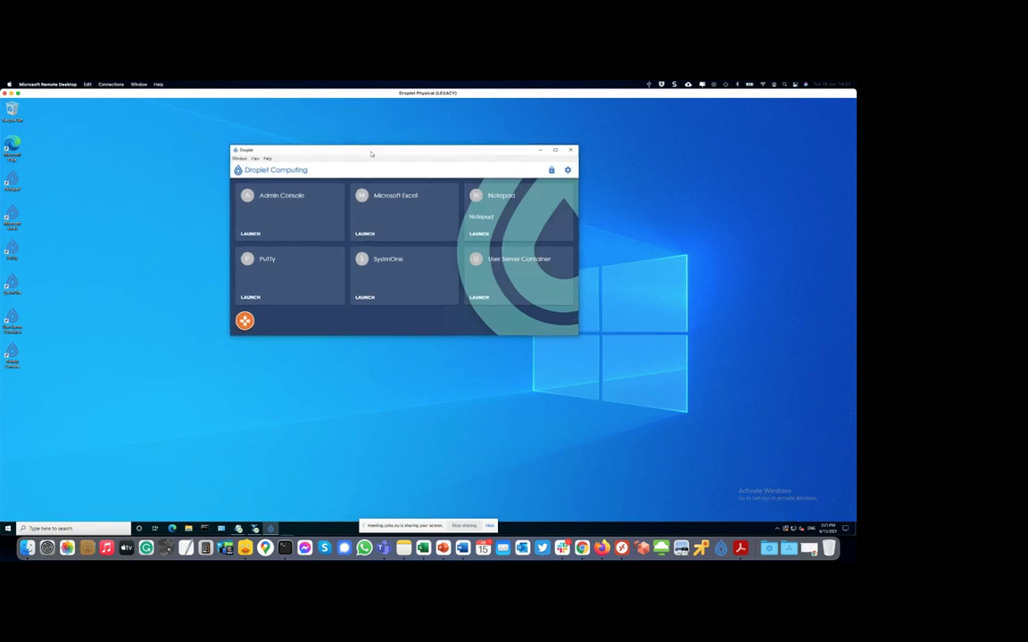
- Unlock admin mode with the administrator password, enlarge the launcher to show all tiles, and open the network rules
{"action": "left_click", "coordinate": [553, 171]}
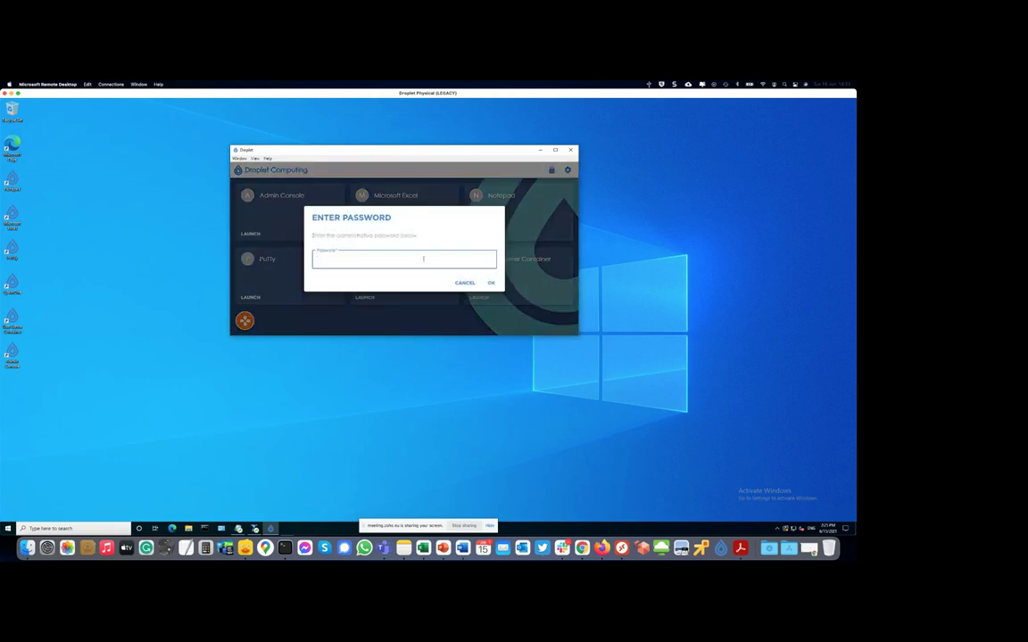
{"action": "type", "text": "•••••••••••"}
{"action": "key", "text": "Return"}
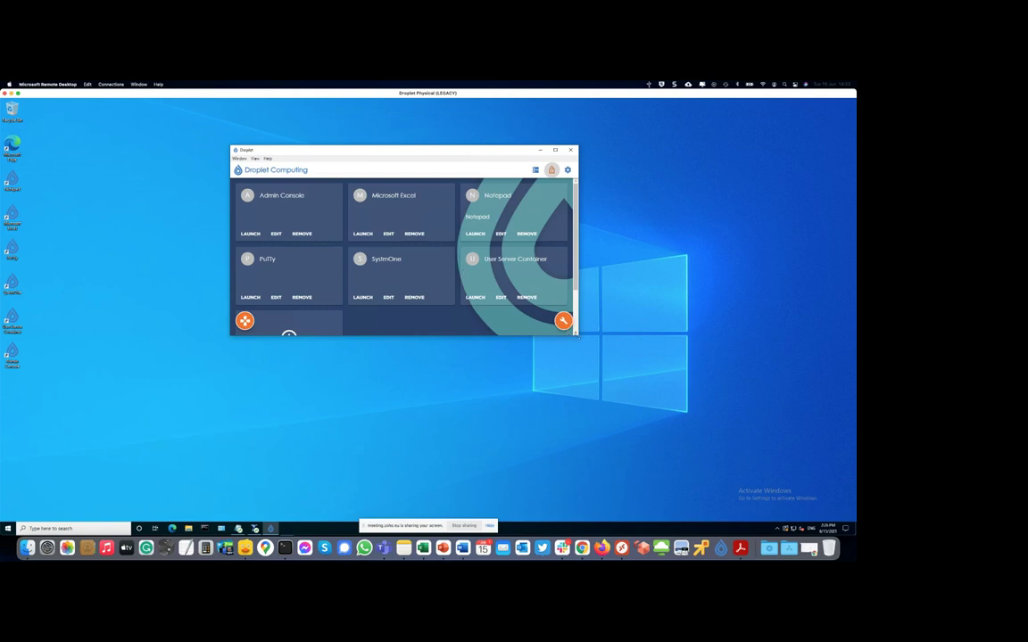
{"action": "left_click_drag", "start_coordinate": [578, 336], "coordinate": [584, 391]}
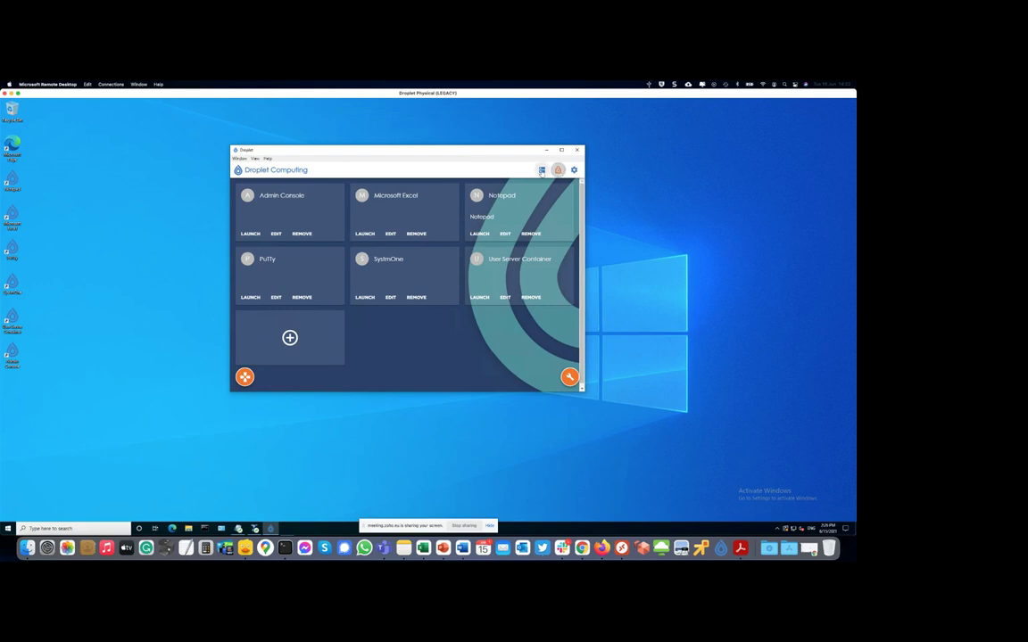
{"action": "left_click", "coordinate": [542, 170]}
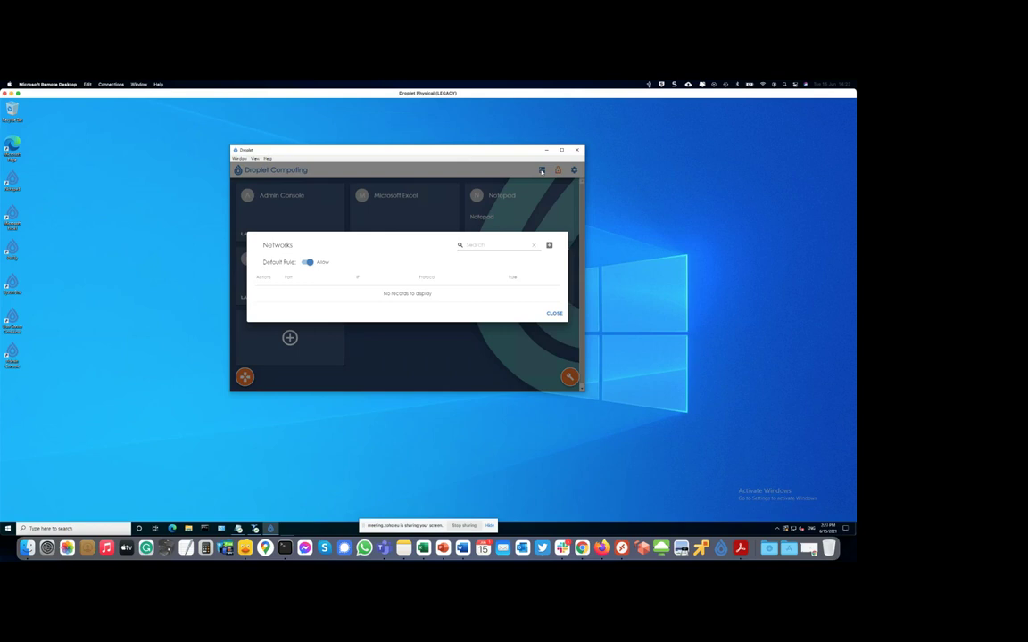
{"action": "left_click", "coordinate": [554, 314]}
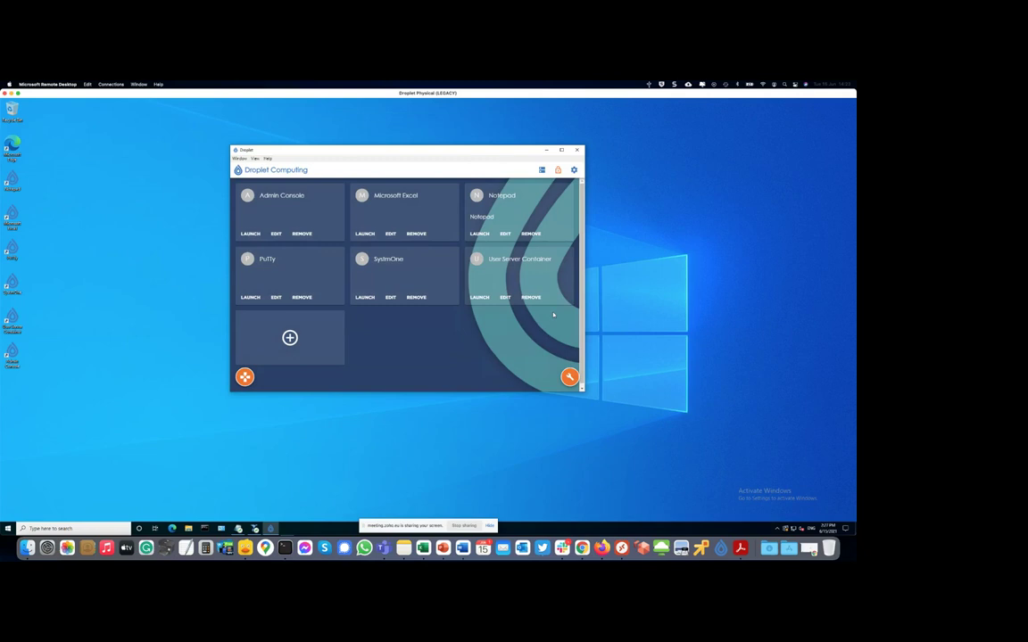
{"action": "left_click", "coordinate": [569, 376]}
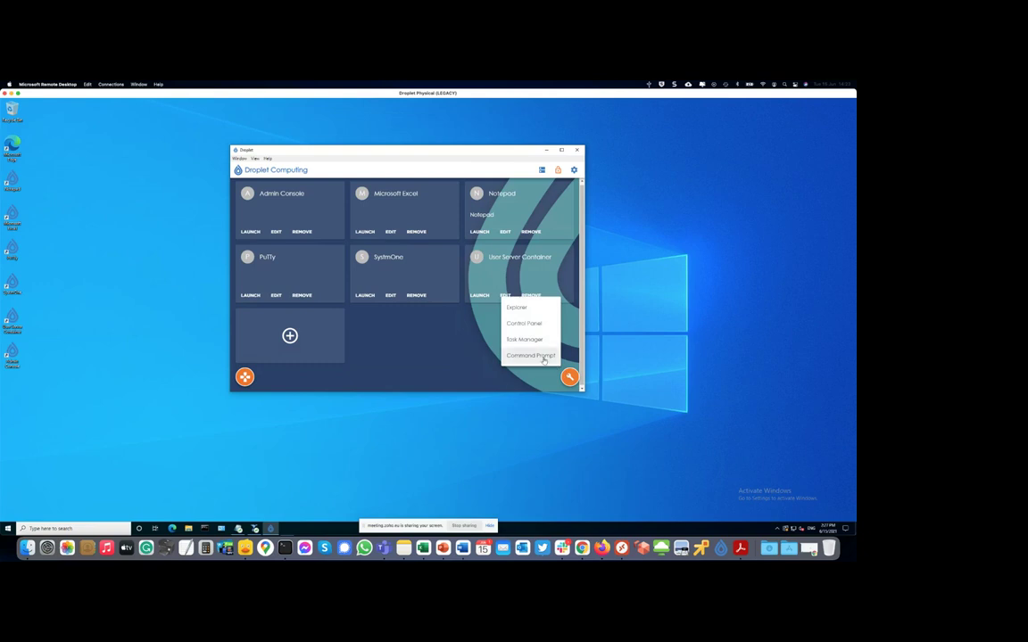
{"action": "left_click", "coordinate": [535, 356]}
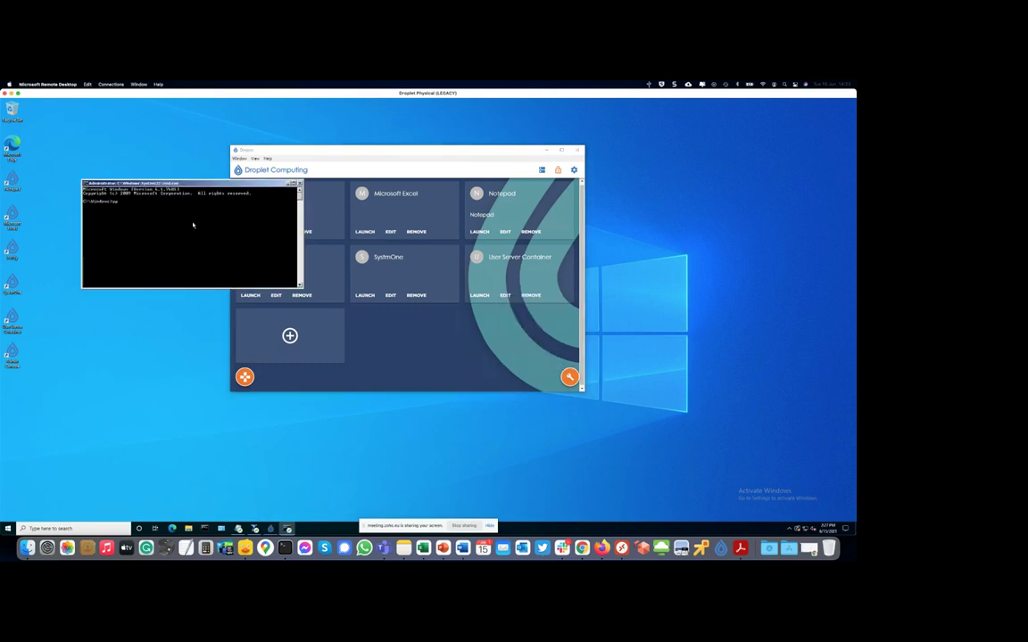
{"action": "type", "text": "gpedit"}
{"action": "key", "text": "Return"}
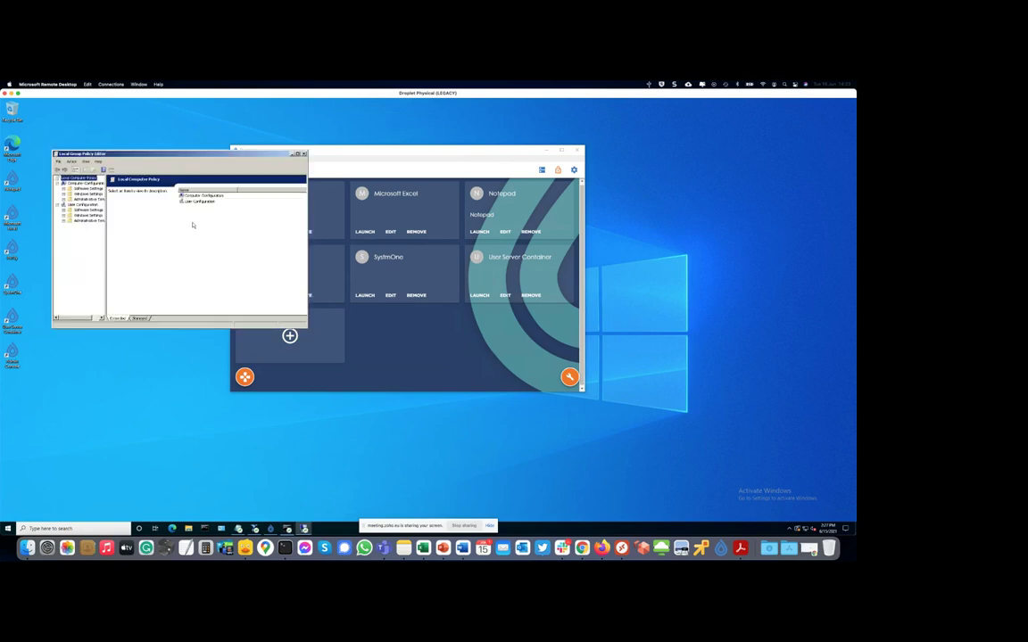
{"action": "left_click", "coordinate": [87, 194]}
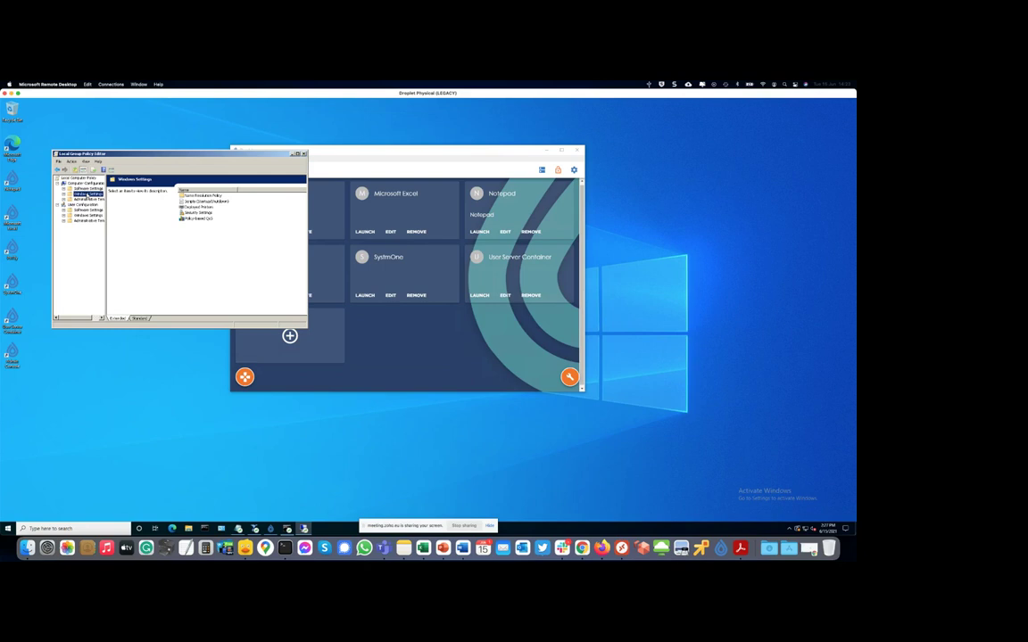
{"action": "left_click", "coordinate": [303, 154]}
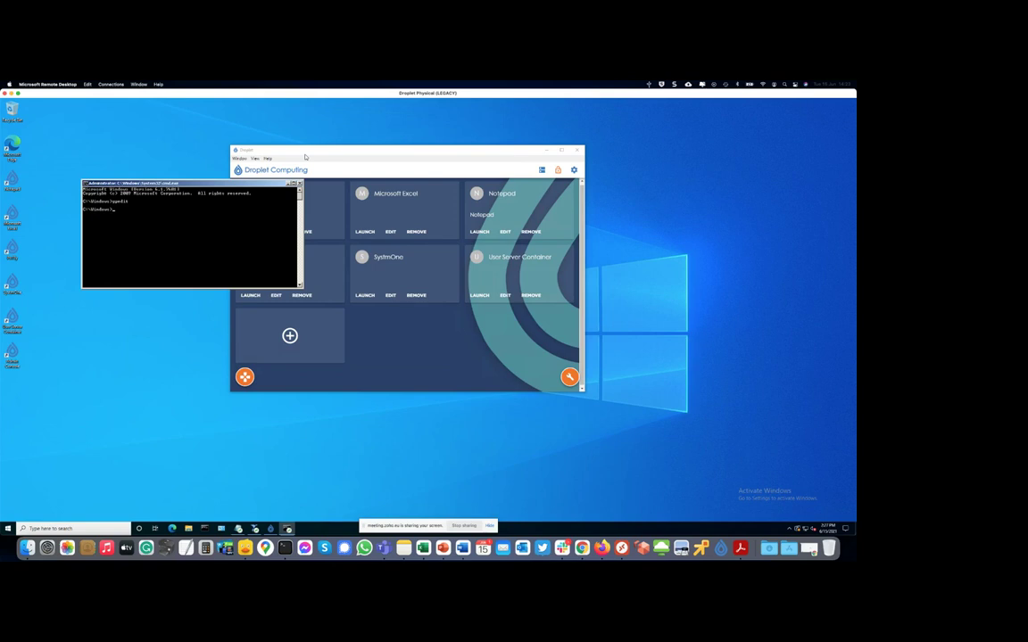
{"action": "left_click", "coordinate": [299, 183]}
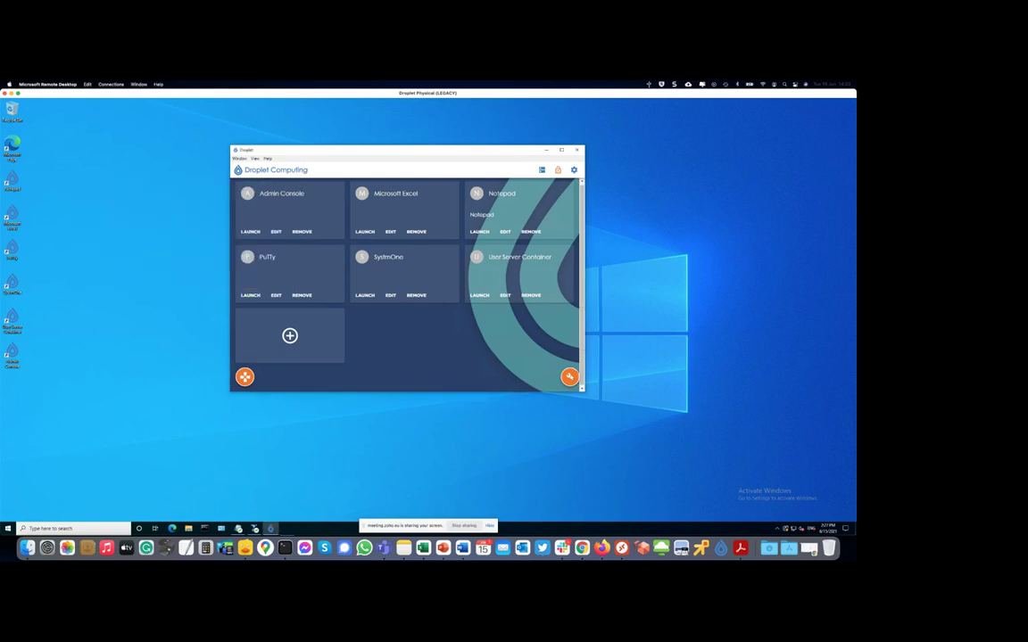
- Open the container's Downloads folder in a file browser and arrange it beside the Droplet window
{"action": "right_click", "coordinate": [504, 300]}
{"action": "left_click", "coordinate": [523, 310]}
{"action": "left_click", "coordinate": [589, 230]}
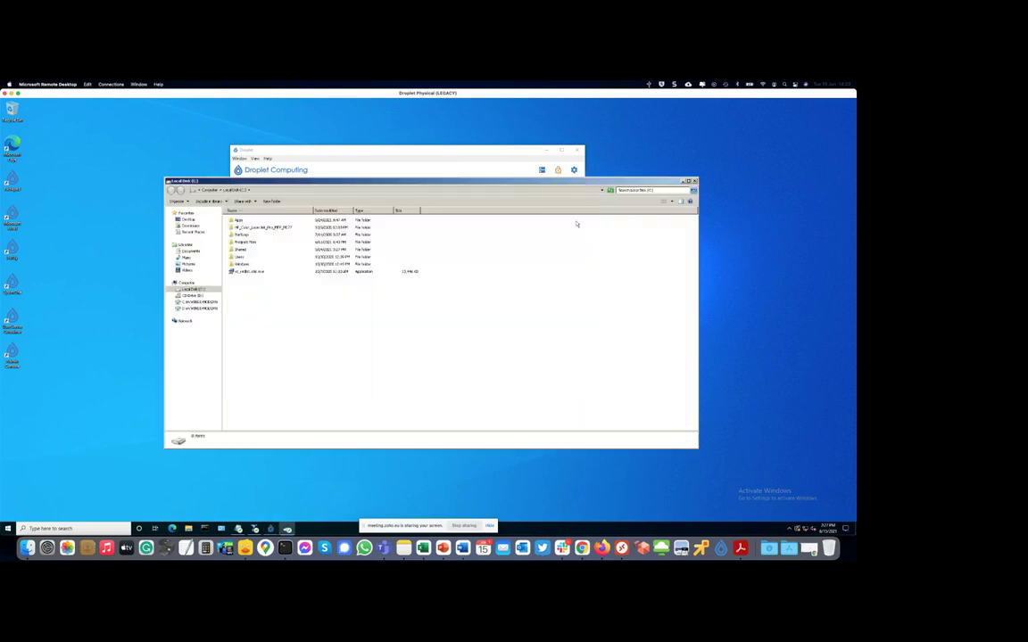
{"action": "left_click", "coordinate": [195, 225]}
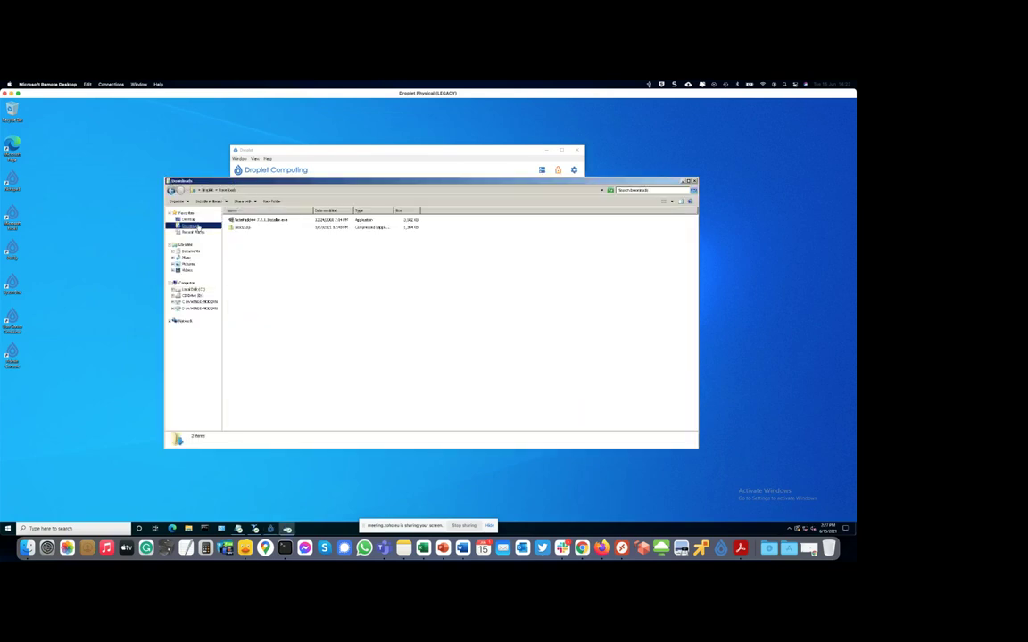
{"action": "left_click_drag", "start_coordinate": [356, 181], "coordinate": [498, 219]}
{"action": "left_click_drag", "start_coordinate": [299, 149], "coordinate": [153, 135]}
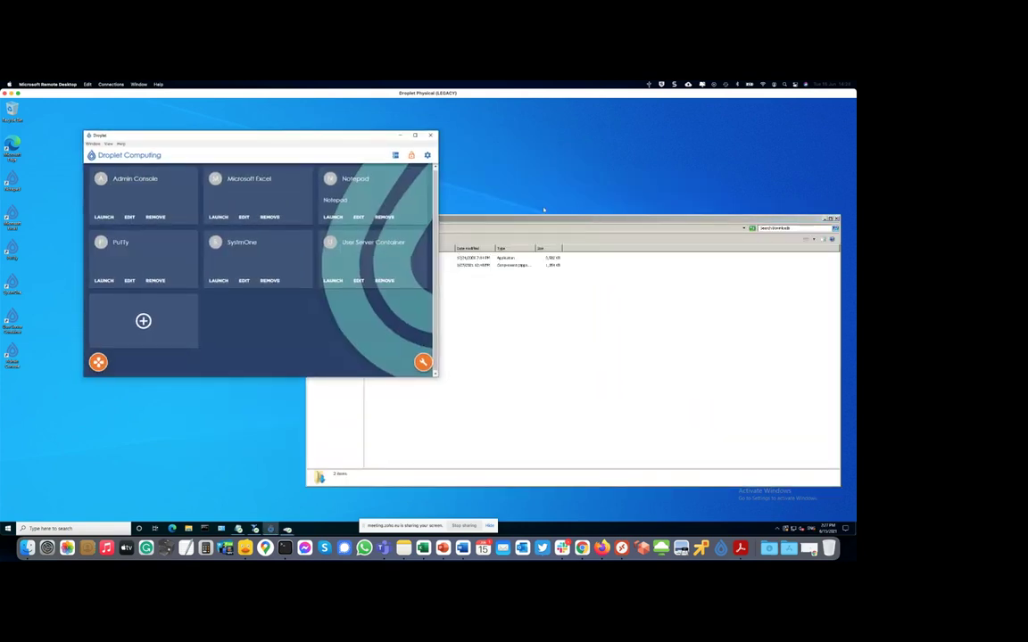
{"action": "left_click", "coordinate": [557, 221]}
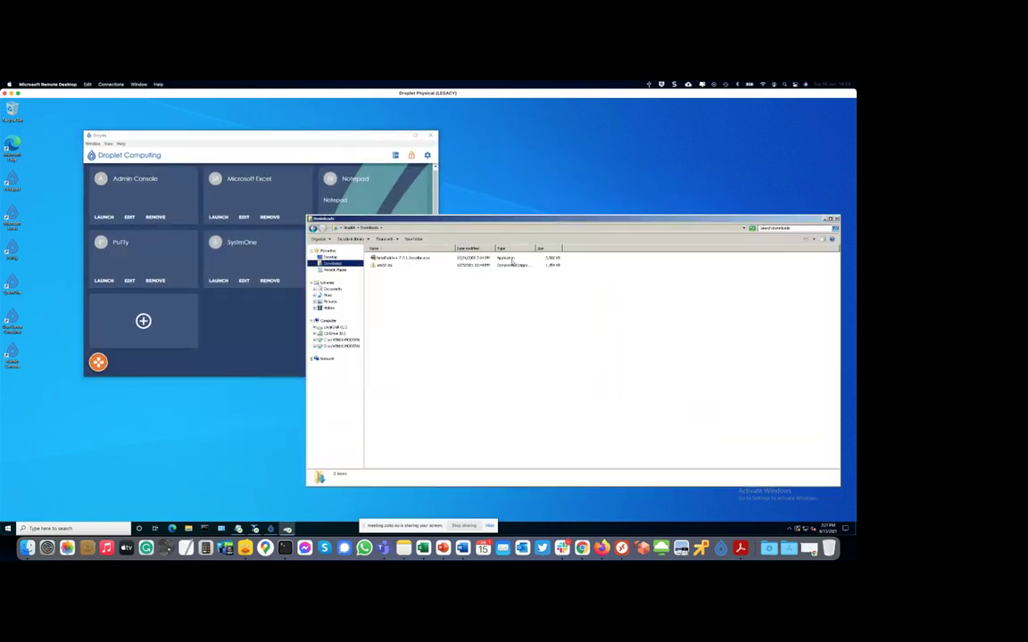
- Install Notepad++ in English, using the default install location and components
{"action": "double_click", "coordinate": [402, 257]}
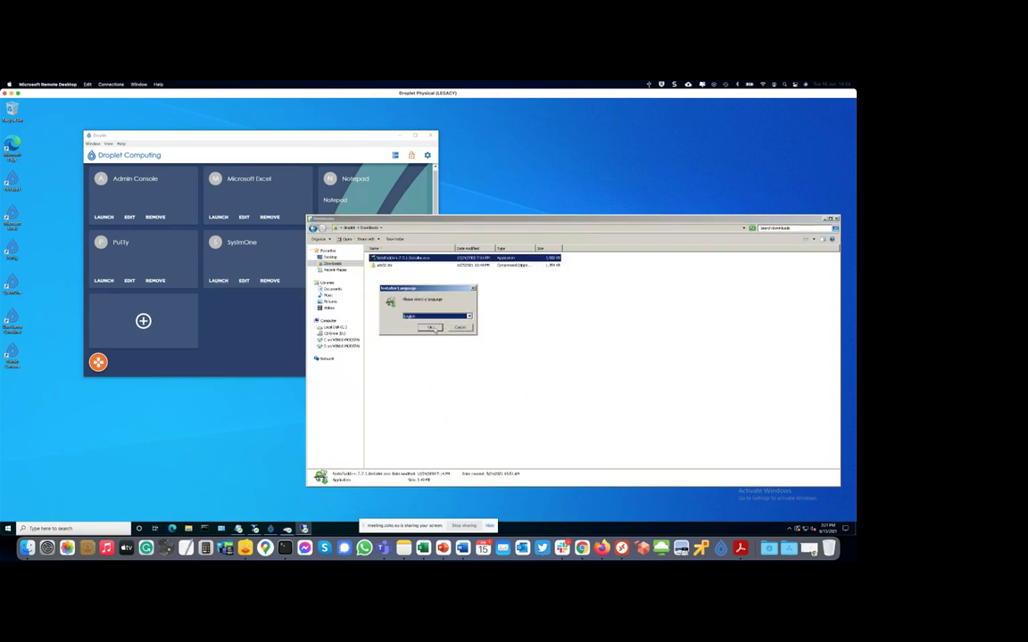
{"action": "left_click", "coordinate": [431, 328]}
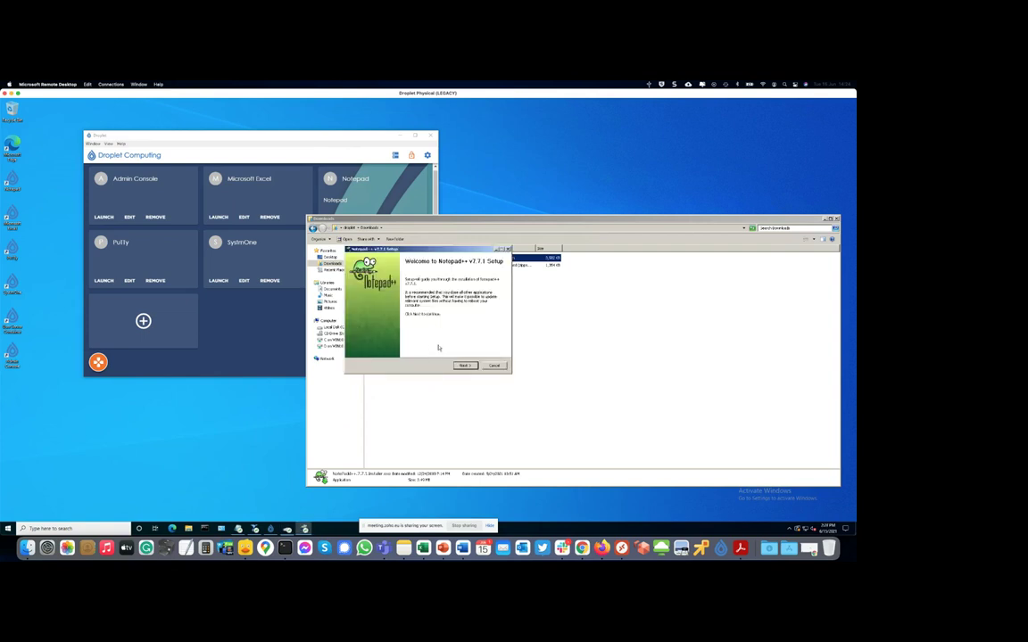
{"action": "left_click", "coordinate": [464, 366]}
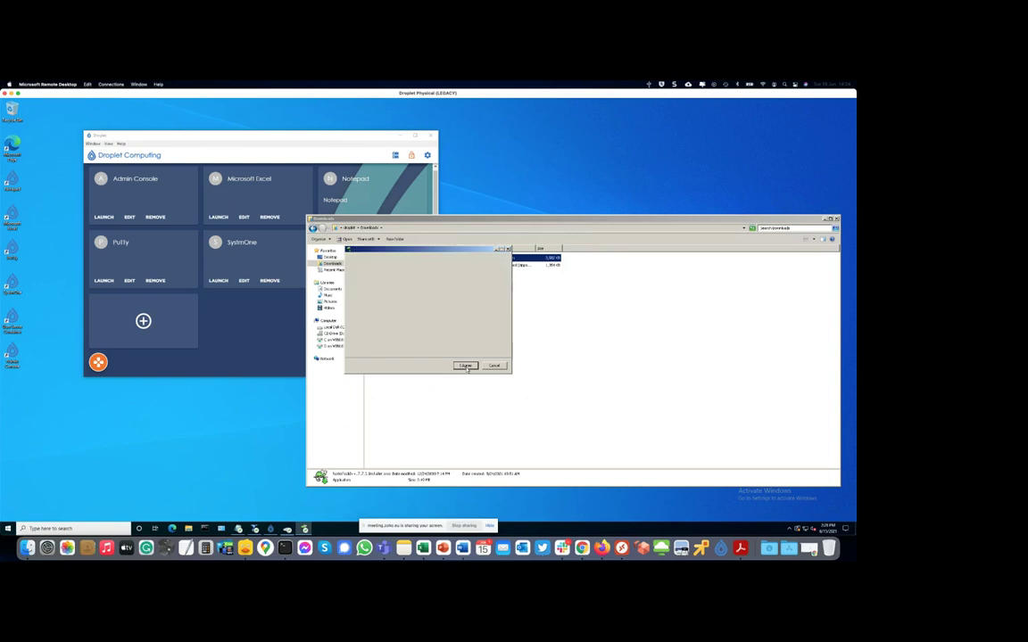
{"action": "left_click", "coordinate": [465, 366]}
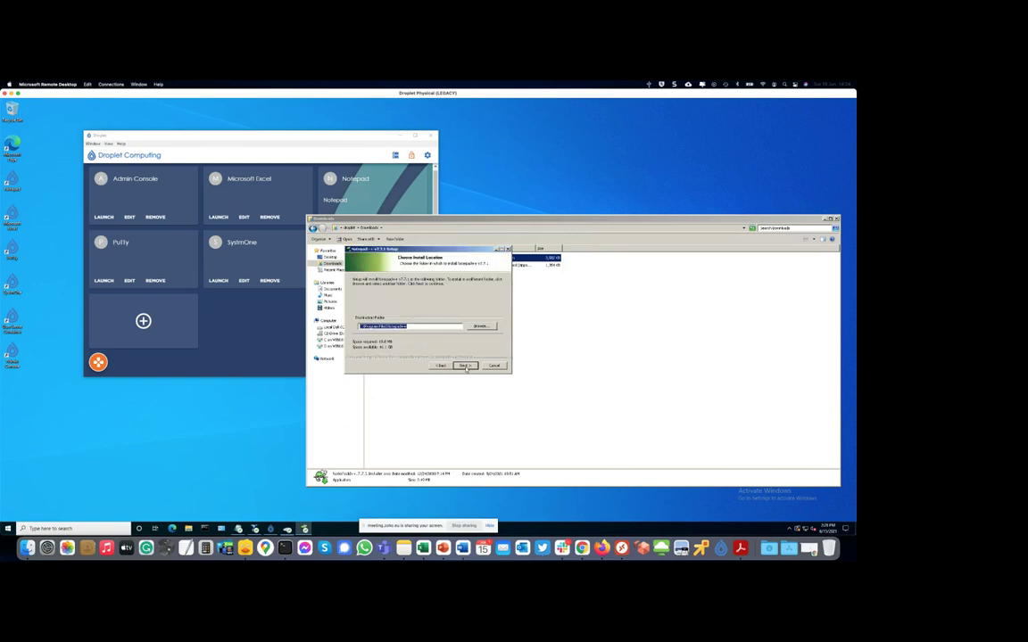
{"action": "left_click", "coordinate": [465, 365]}
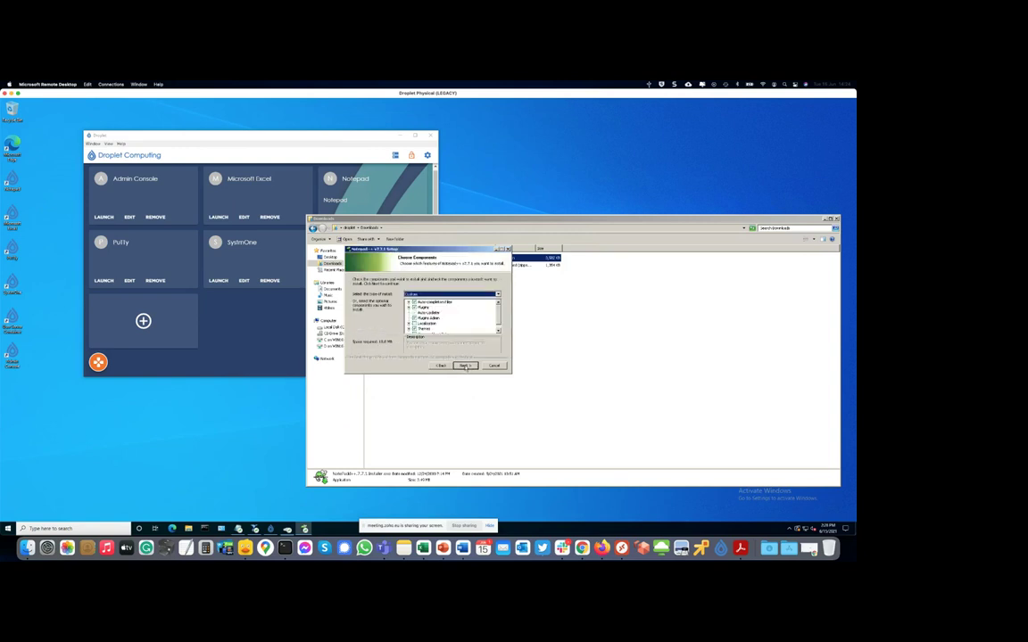
{"action": "left_click", "coordinate": [465, 365]}
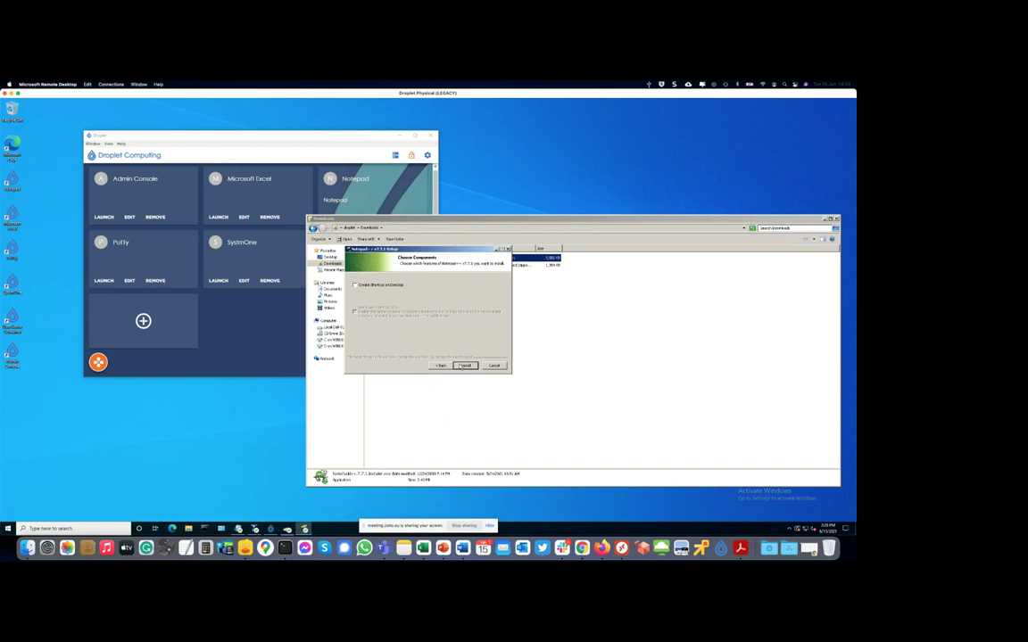
{"action": "left_click", "coordinate": [465, 366]}
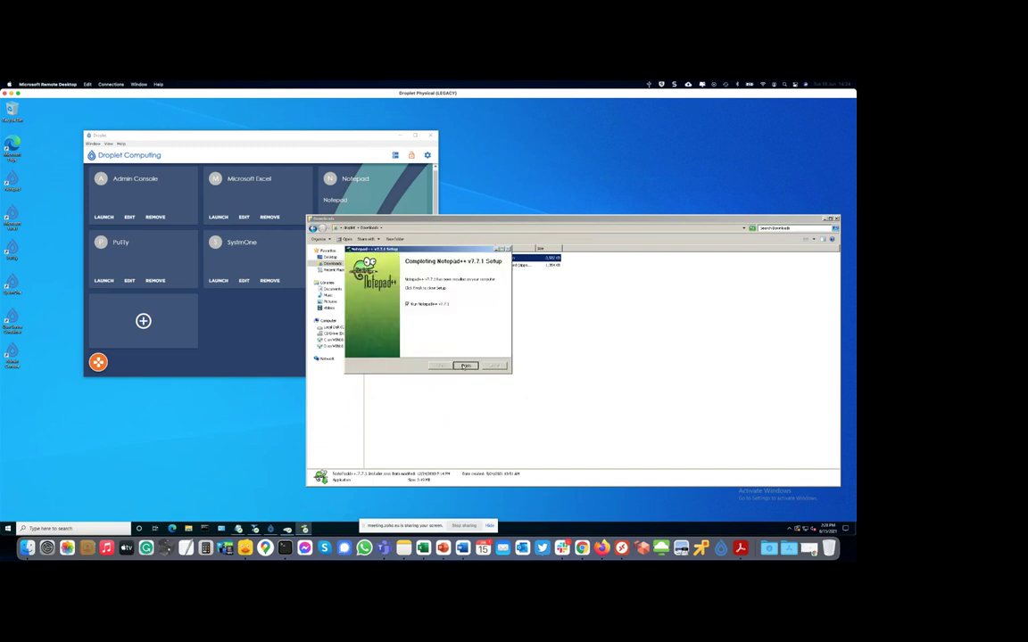
{"action": "left_click", "coordinate": [465, 366]}
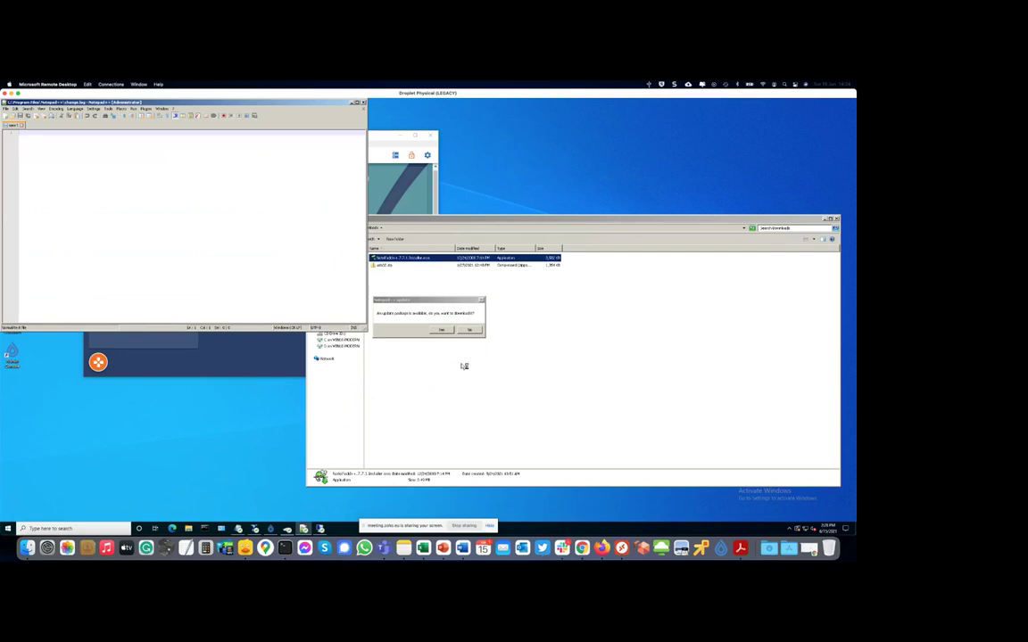
- Decline the Notepad++ update, then close Notepad++ and the Downloads folder
{"action": "left_click", "coordinate": [471, 330]}
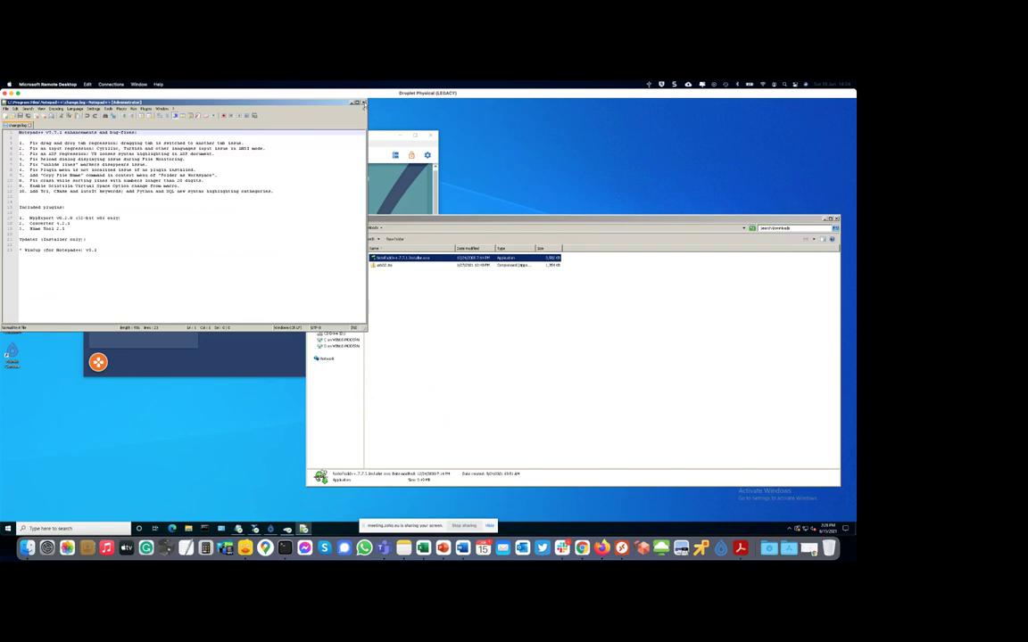
{"action": "left_click", "coordinate": [363, 102]}
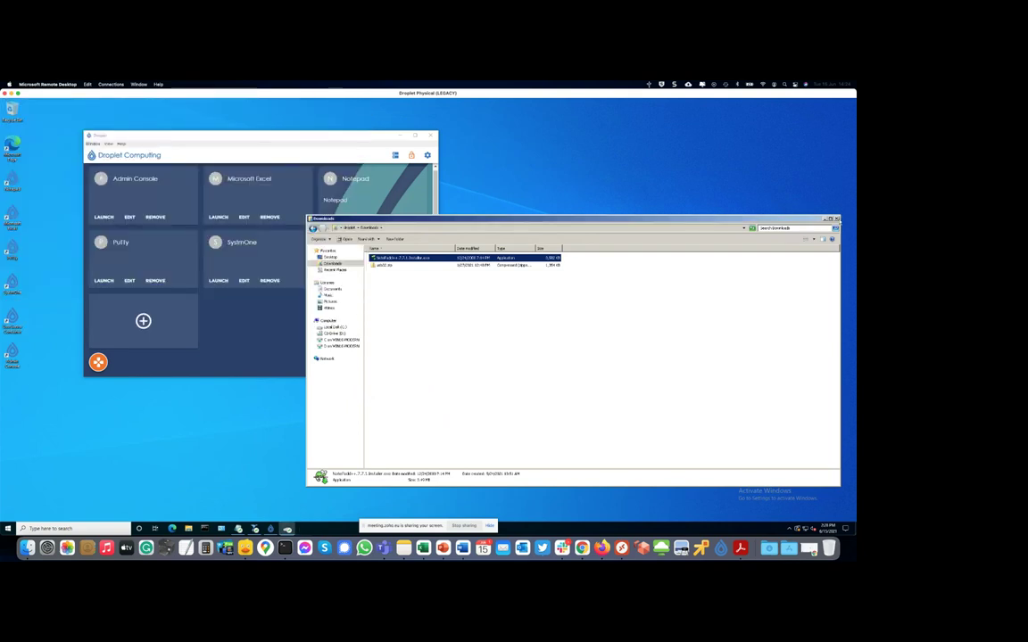
{"action": "left_click", "coordinate": [836, 218]}
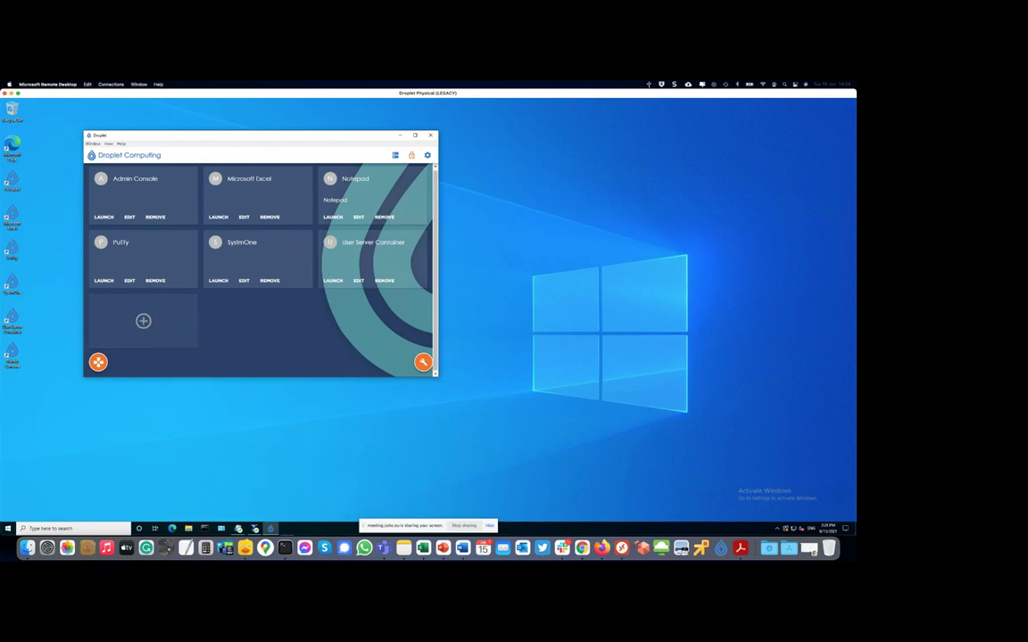
{"action": "left_click", "coordinate": [143, 320]}
- Add a 'notepad++' app with path notepad++.exe and no icon, then lock admin mode
{"action": "left_click", "coordinate": [127, 239]}
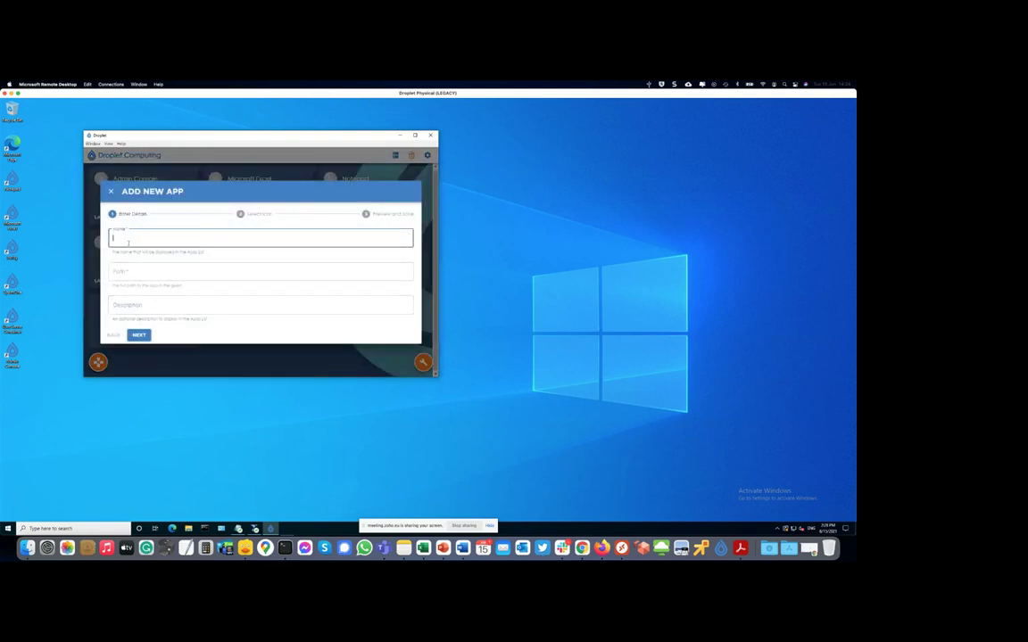
{"action": "type", "text": "notepad++"}
{"action": "key", "text": "Tab"}
{"action": "type", "text": "note"}
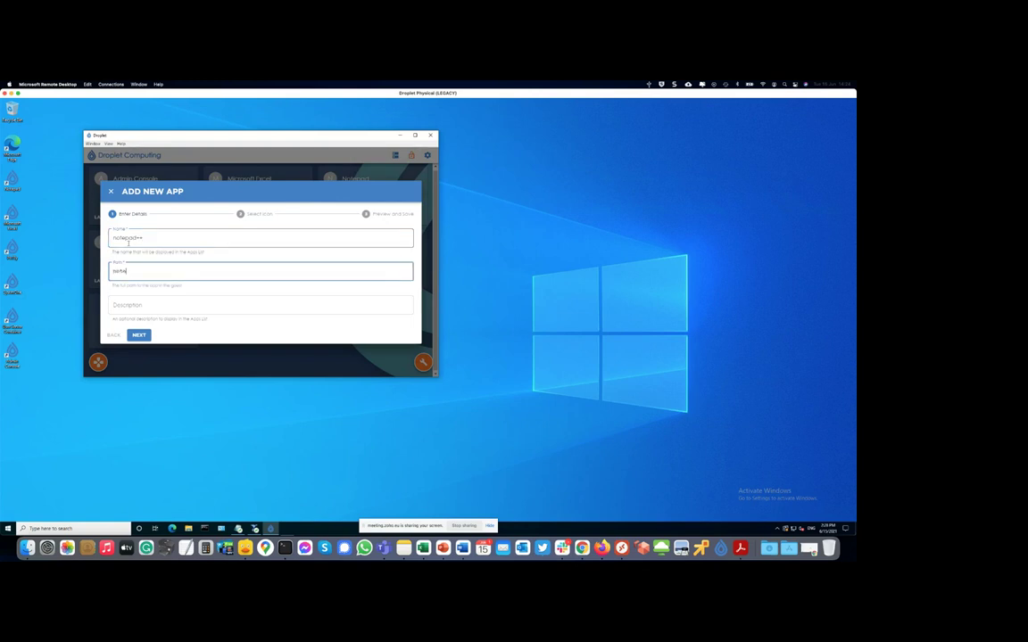
{"action": "type", "text": "pad++.exe"}
{"action": "left_click", "coordinate": [141, 336]}
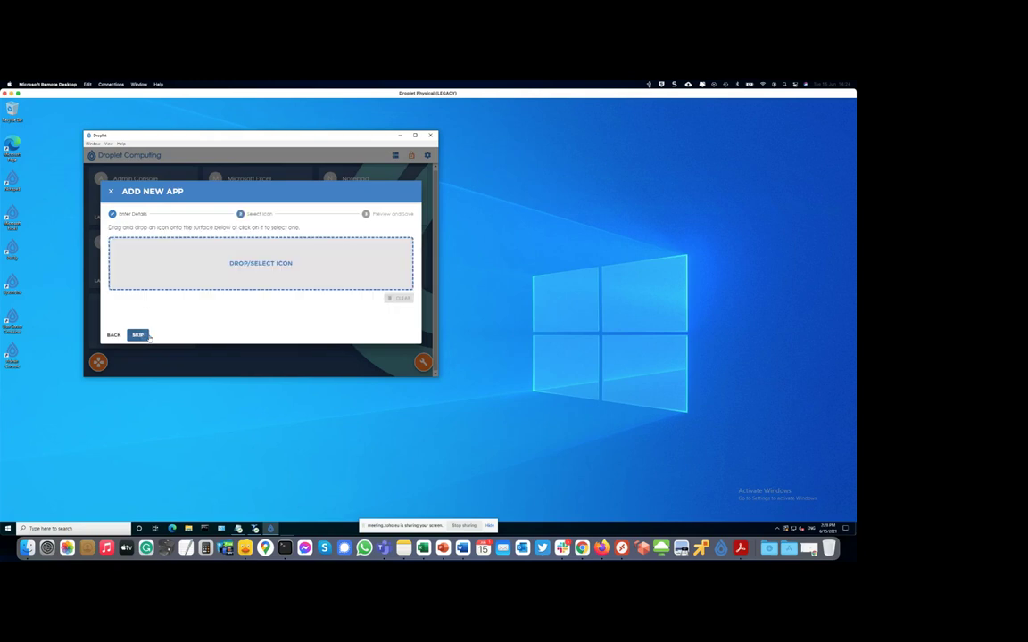
{"action": "left_click", "coordinate": [139, 336]}
{"action": "left_click", "coordinate": [139, 336]}
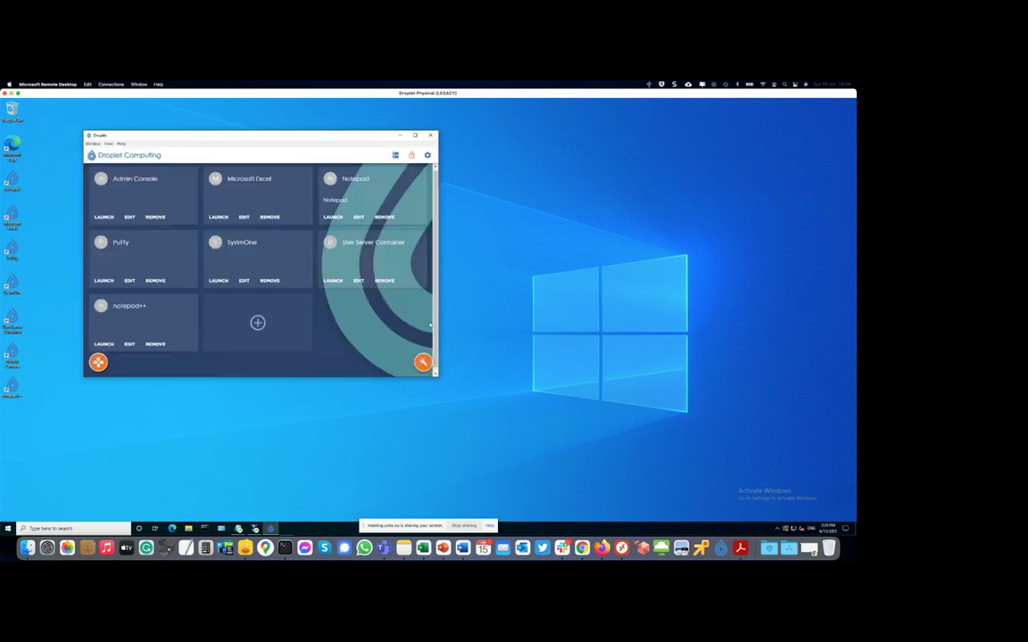
{"action": "left_click", "coordinate": [412, 155]}
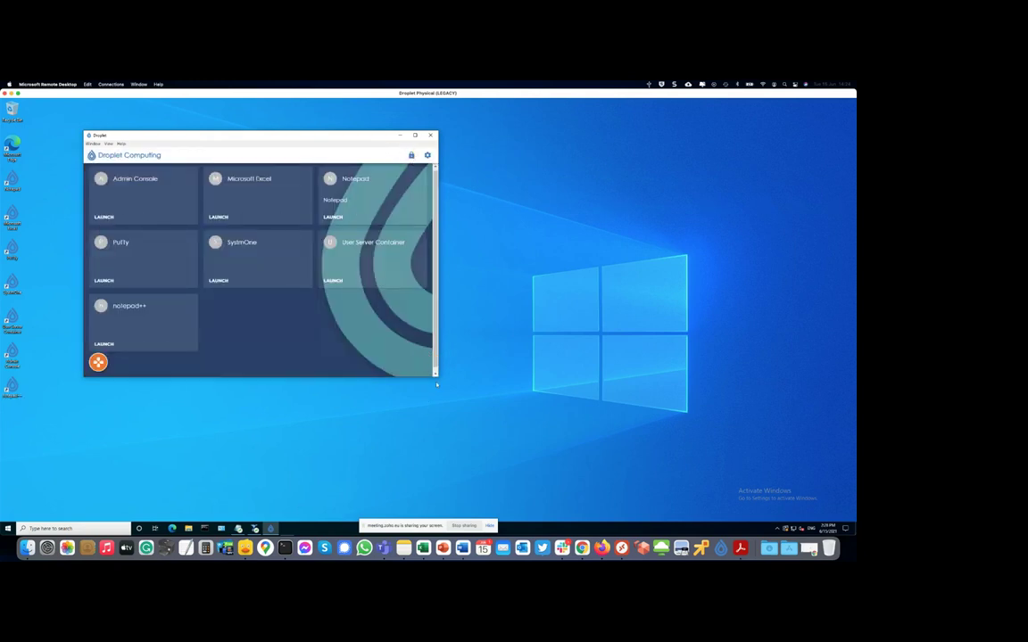
- Enlarge the Droplet launcher so the locked tiles widen, then close the launcher window
{"action": "left_click_drag", "start_coordinate": [437, 376], "coordinate": [491, 403]}
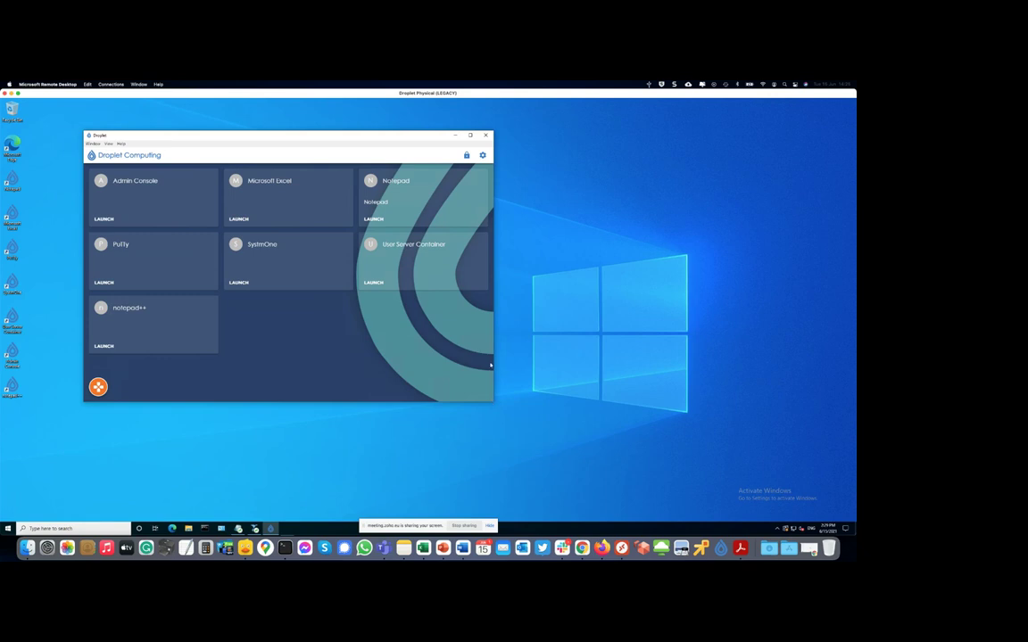
{"action": "left_click", "coordinate": [486, 135]}
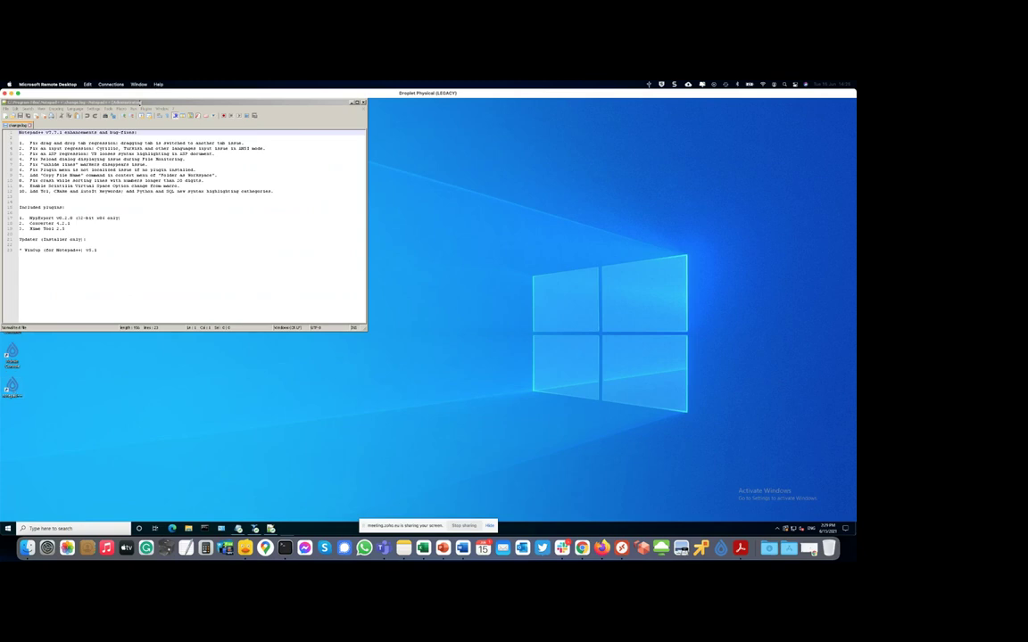
- Move the Notepad++ changelog window to the centre of the desktop, then close Notepad++
{"action": "left_click", "coordinate": [140, 103]}
{"action": "left_click_drag", "start_coordinate": [140, 102], "coordinate": [326, 155]}
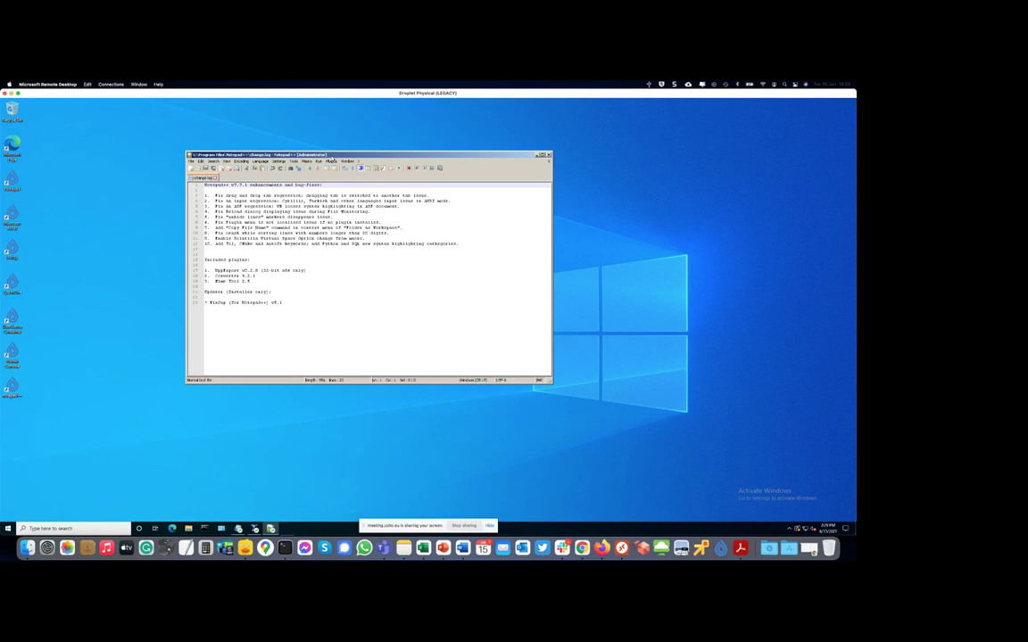
{"action": "left_click", "coordinate": [547, 155]}
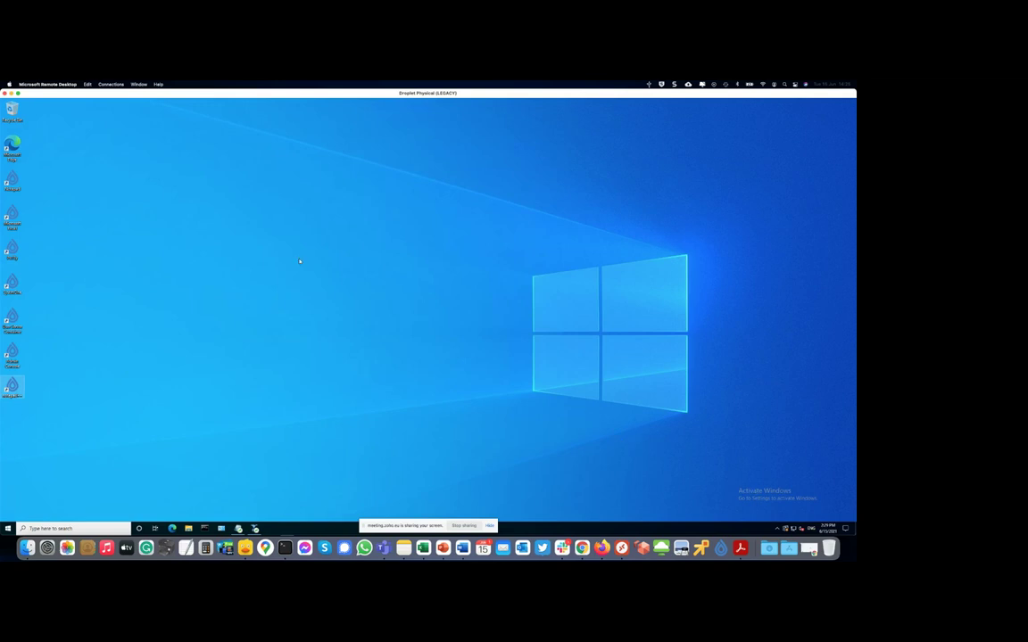
{"action": "left_click", "coordinate": [140, 85]}
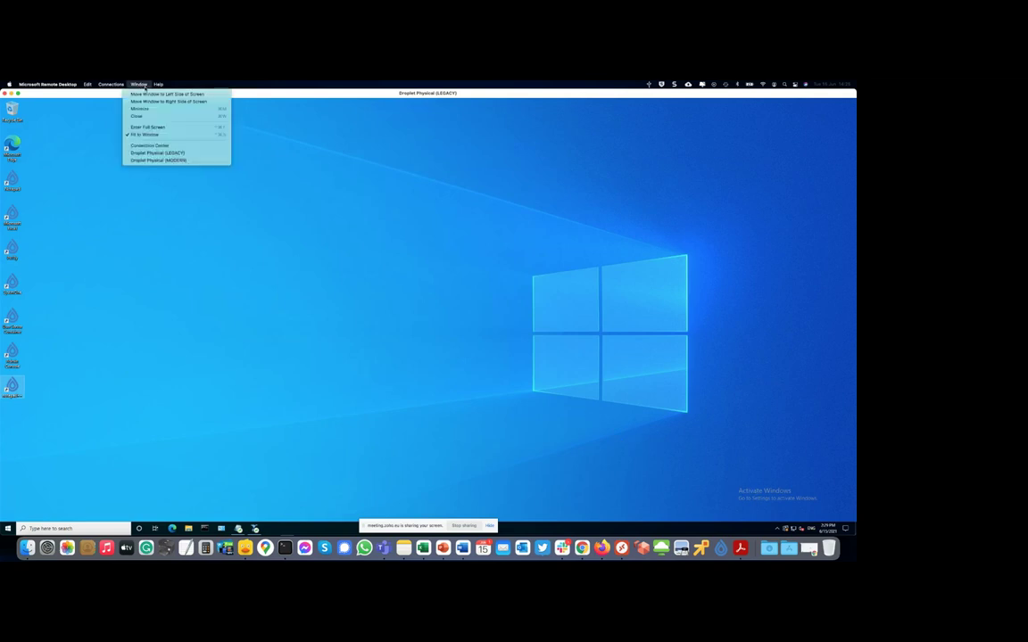
- Switch to the Droplet Physical (MODERN) session and open an enlarged Droplet launcher from the tray
{"action": "left_click", "coordinate": [159, 161]}
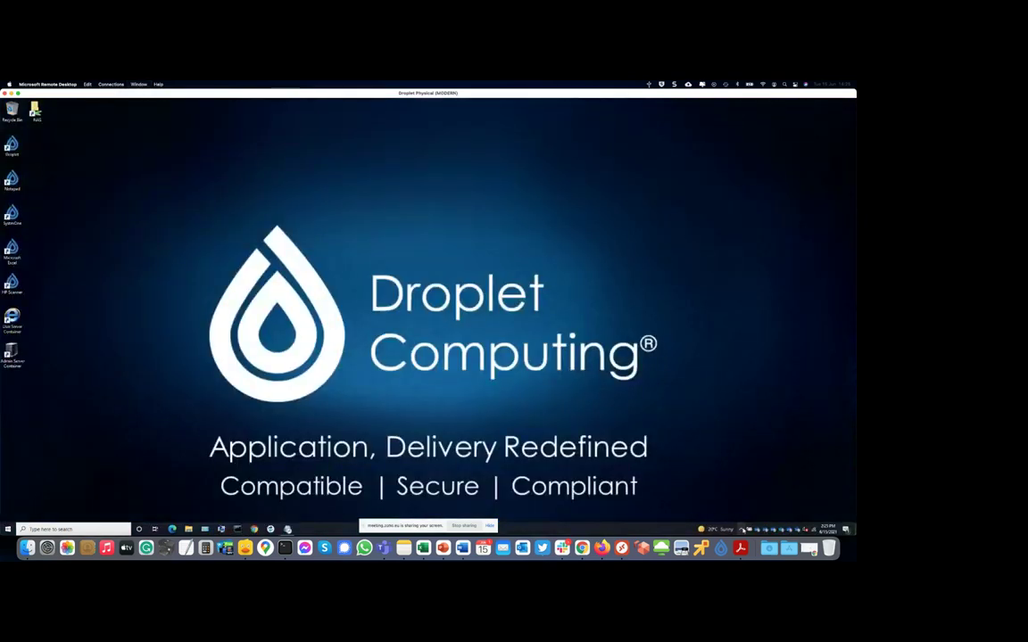
{"action": "left_click", "coordinate": [741, 529]}
{"action": "left_click", "coordinate": [800, 531]}
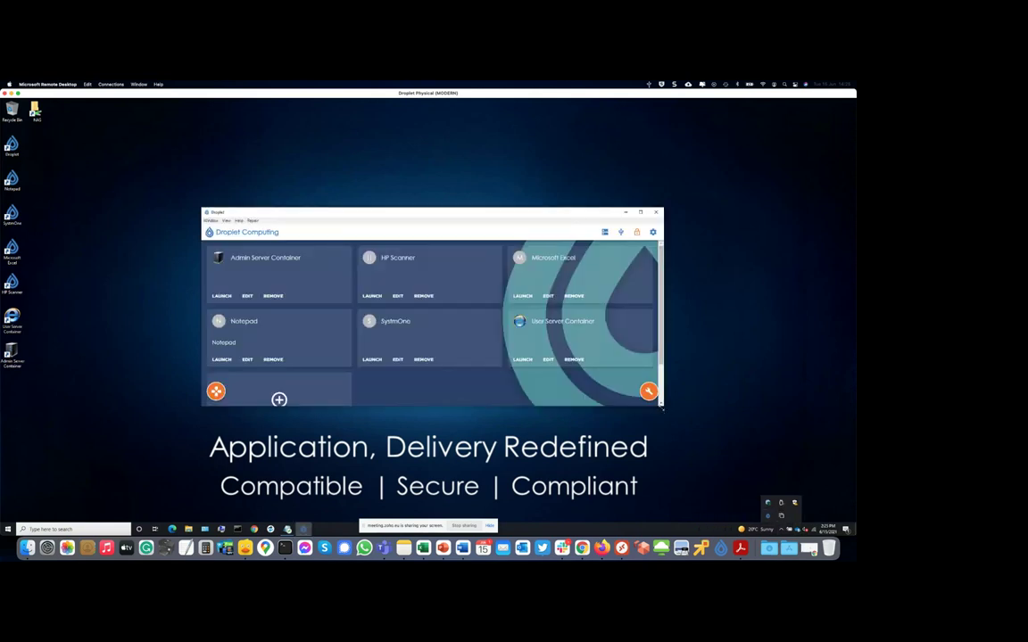
{"action": "left_click_drag", "start_coordinate": [661, 408], "coordinate": [674, 445]}
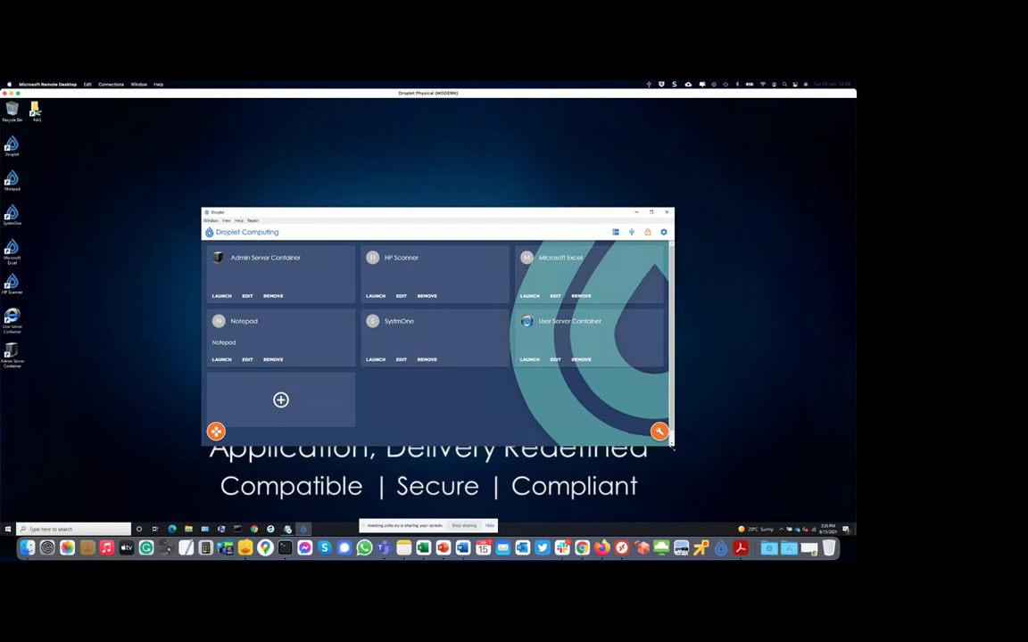
- Review the container's USB devices, then scan the USB scanner page with HP Scan
{"action": "left_click", "coordinate": [633, 233]}
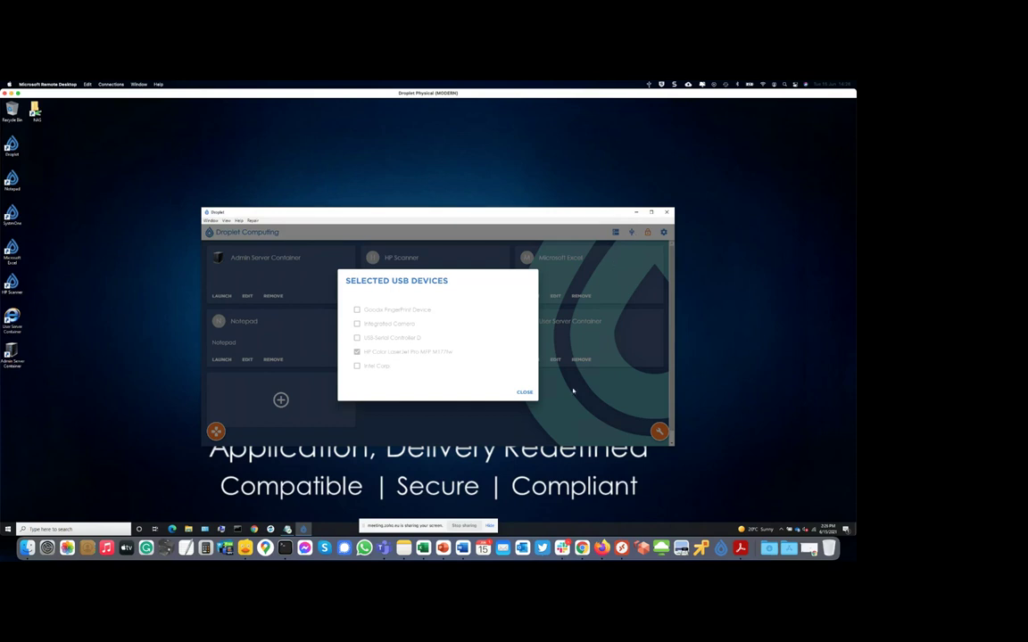
{"action": "left_click", "coordinate": [526, 394]}
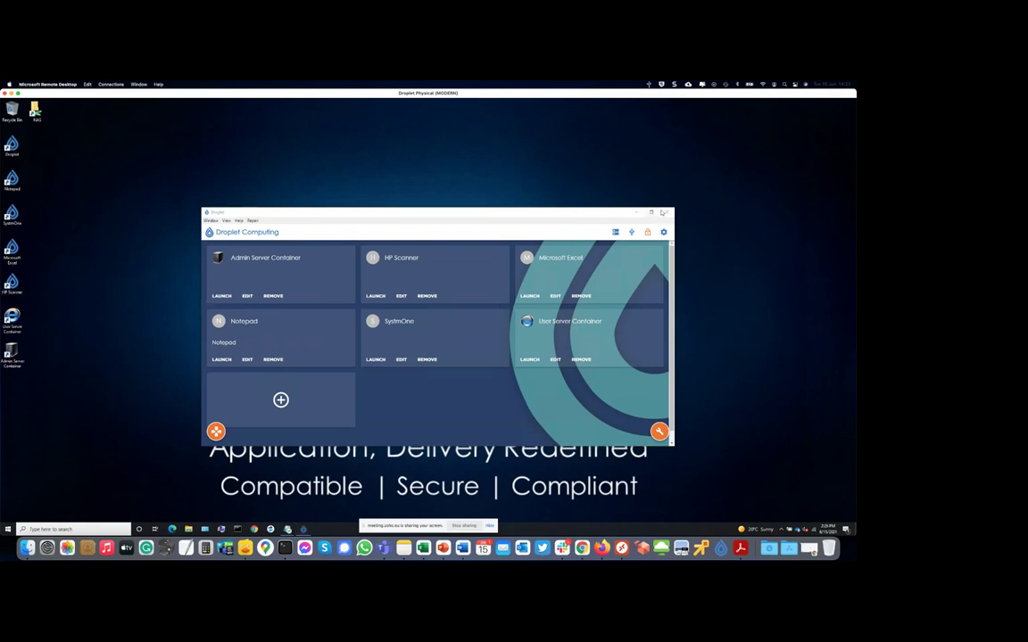
{"action": "left_click", "coordinate": [638, 213]}
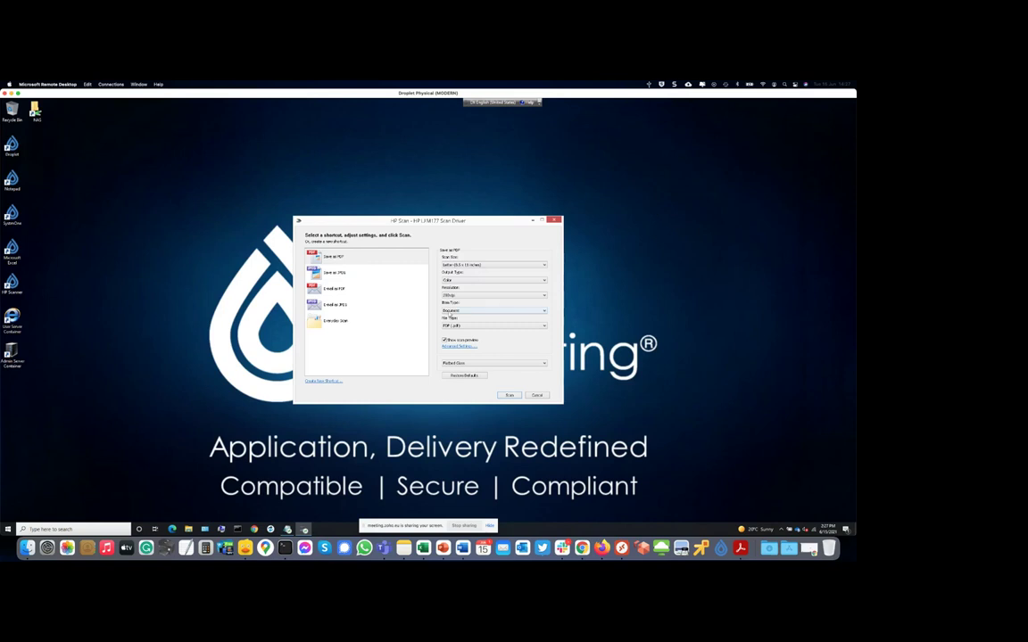
{"action": "left_click_drag", "start_coordinate": [419, 224], "coordinate": [416, 183]}
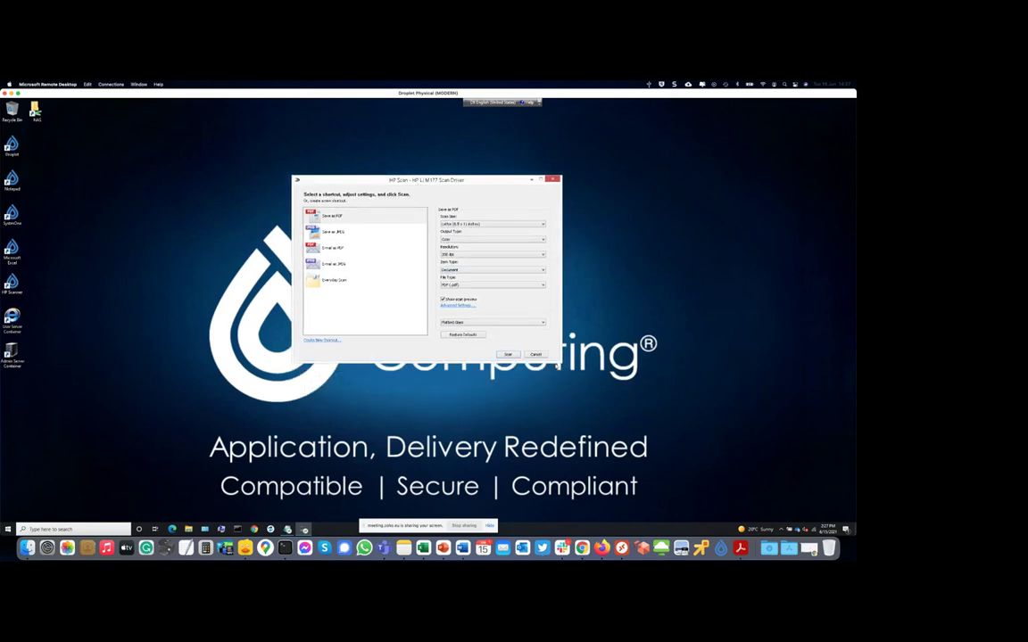
{"action": "left_click", "coordinate": [505, 355]}
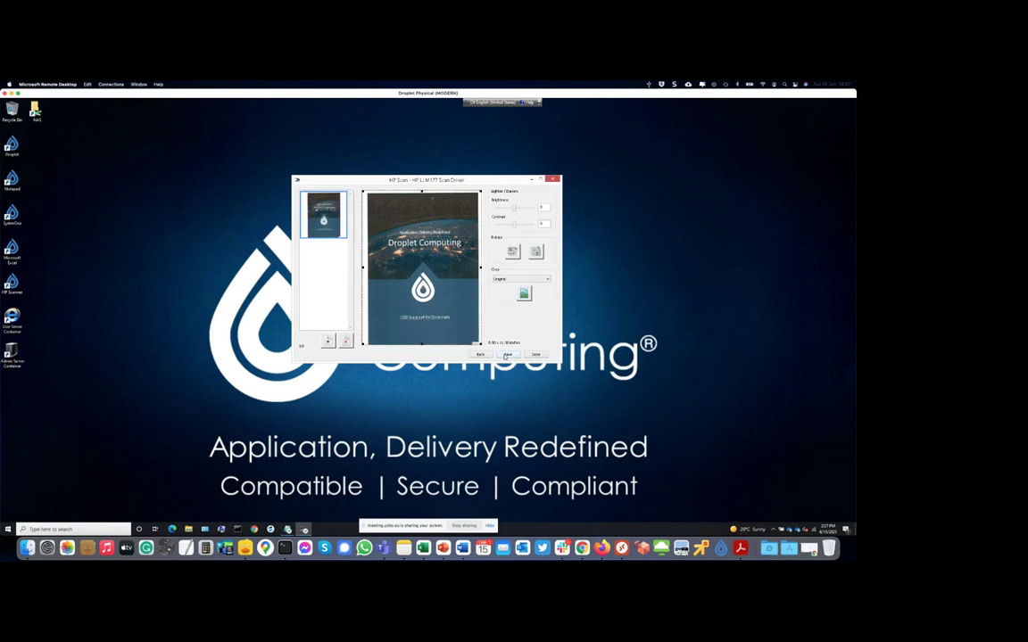
{"action": "left_click", "coordinate": [138, 84]}
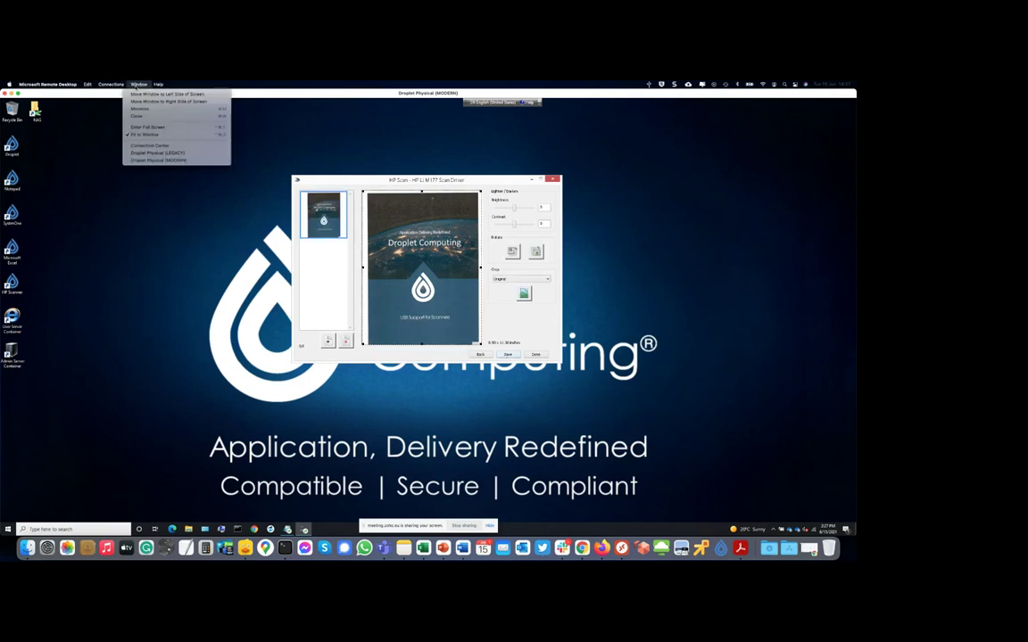
- In the Droplet Physical (LEGACY) session, open PuTTY's saved APC PDU serial session
{"action": "left_click", "coordinate": [157, 153]}
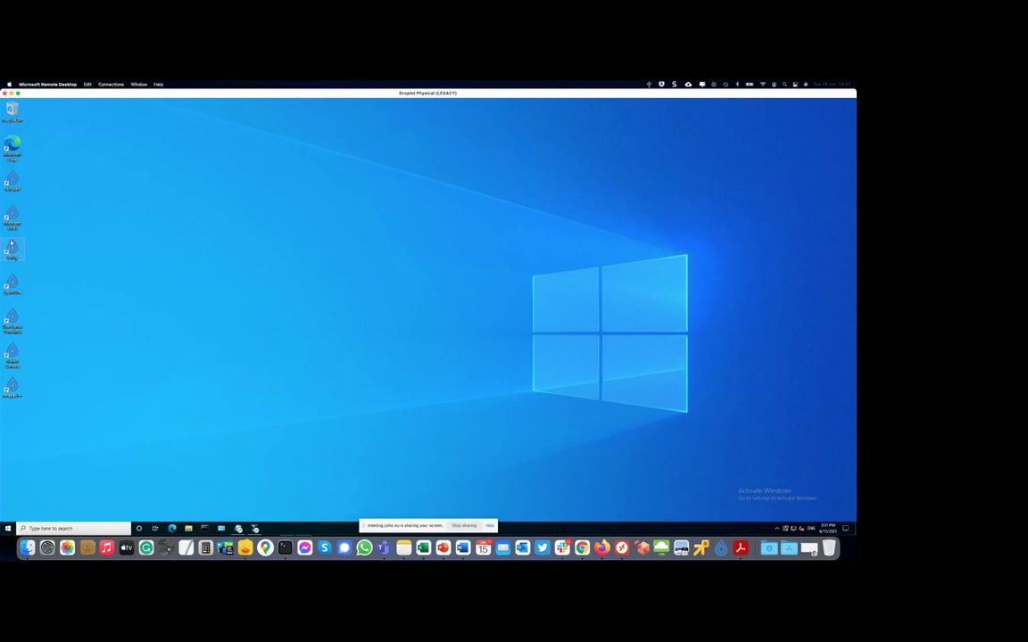
{"action": "double_click", "coordinate": [11, 246]}
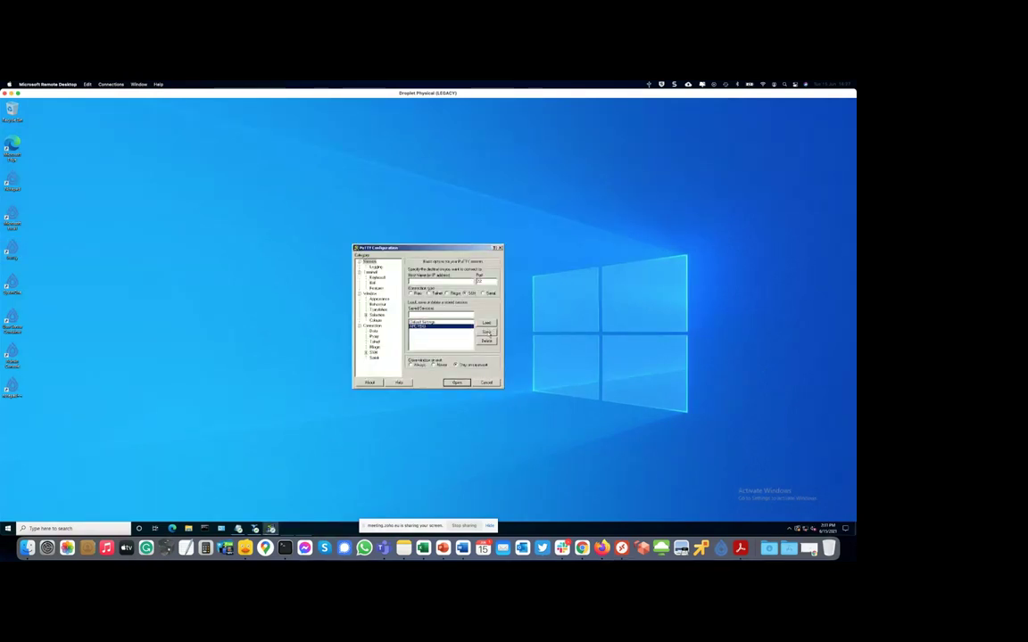
{"action": "left_click", "coordinate": [486, 322]}
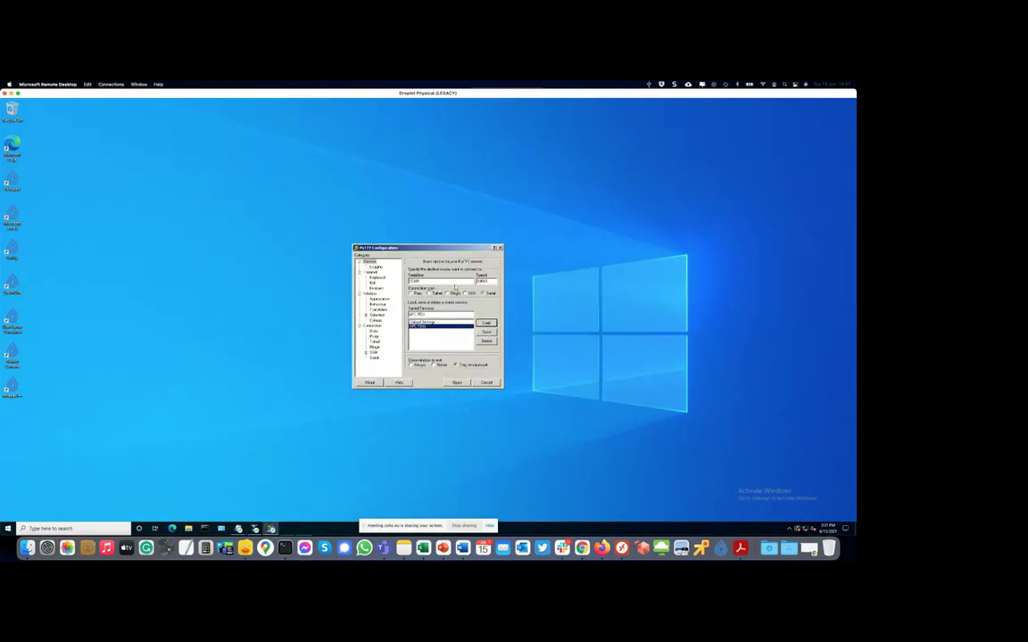
{"action": "left_click", "coordinate": [458, 383]}
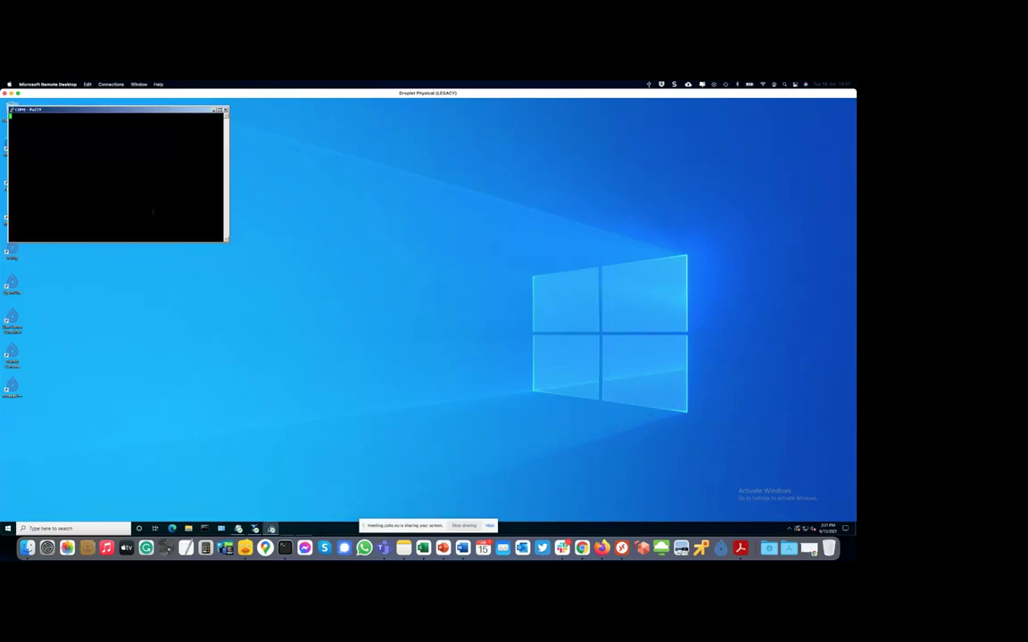
- Log in to the MasterSwitch console with the PDU user name and password, then close PuTTY
{"action": "type", "text": "apc"}
{"action": "key", "text": "Return"}
{"action": "type", "text": "apc"}
{"action": "key", "text": "Return"}
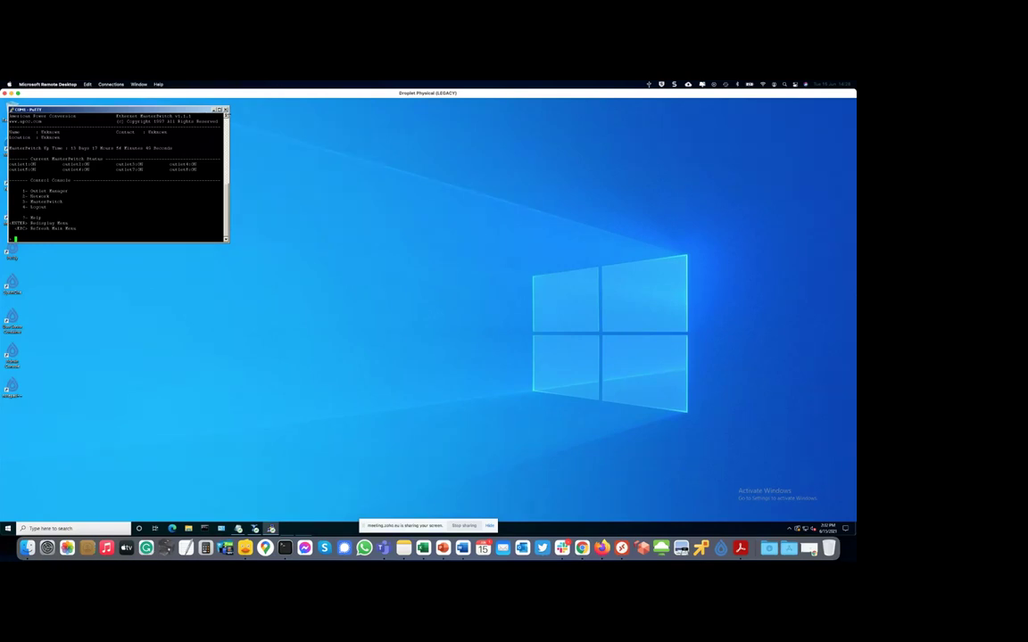
{"action": "key", "text": "alt+F4"}
{"action": "left_click", "coordinate": [436, 333]}
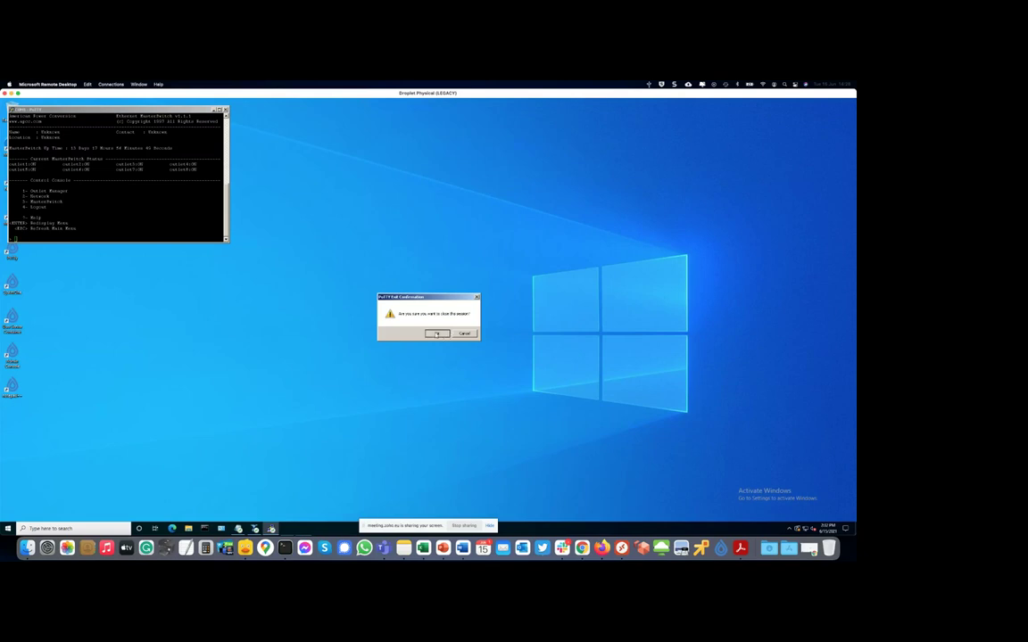
- Show the DCI-X container's VNC console in Firefox and close its command prompt window
{"action": "left_click", "coordinate": [601, 547]}
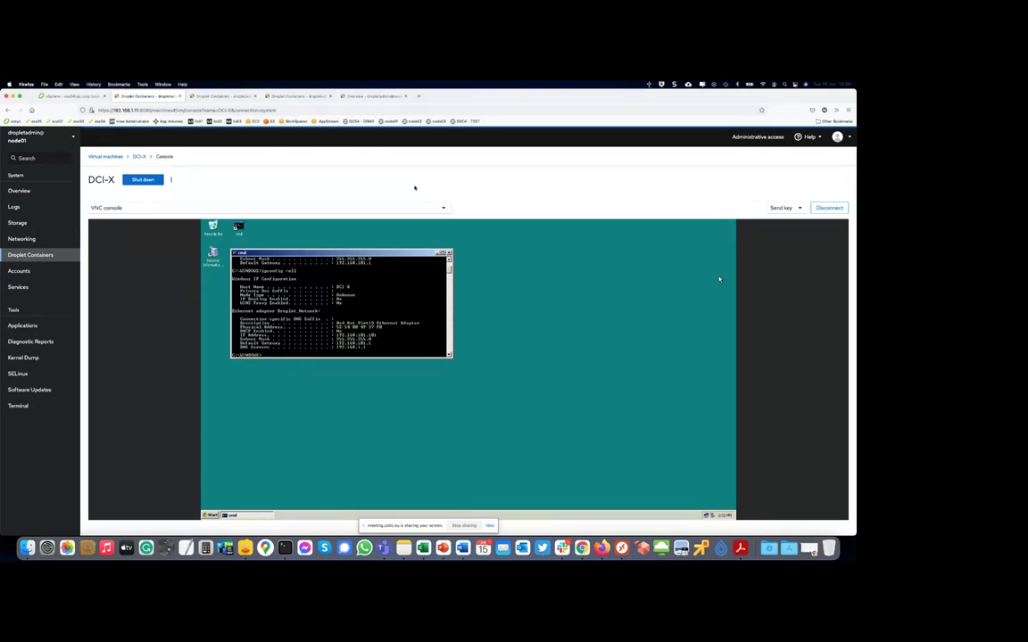
{"action": "left_click", "coordinate": [448, 253]}
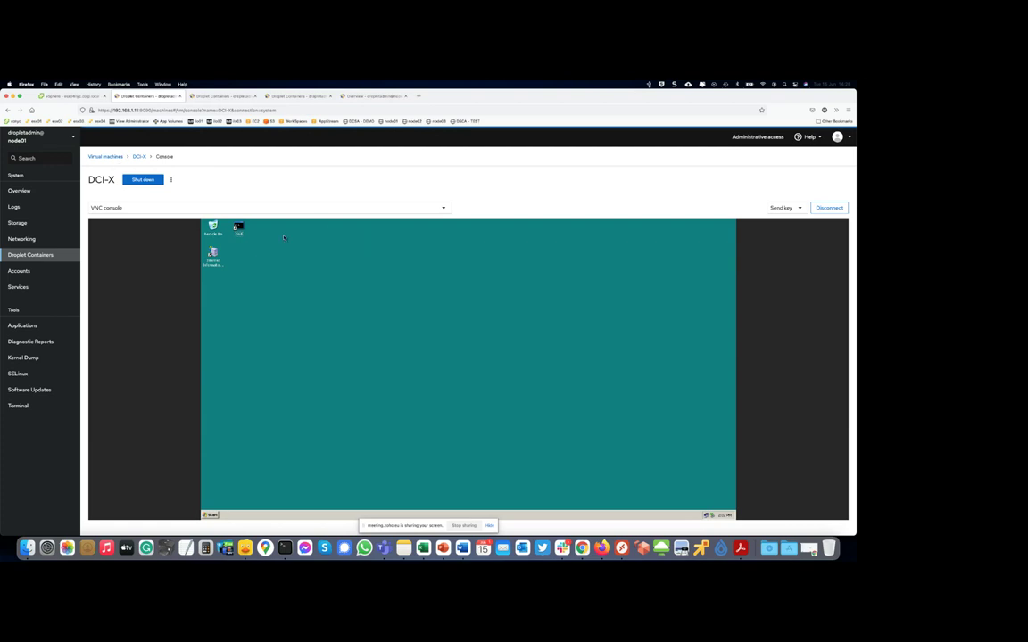
- Send Ctrl+Alt+Delete to the DCI-M8 and then the DCI-M12 container consoles
{"action": "left_click", "coordinate": [223, 95]}
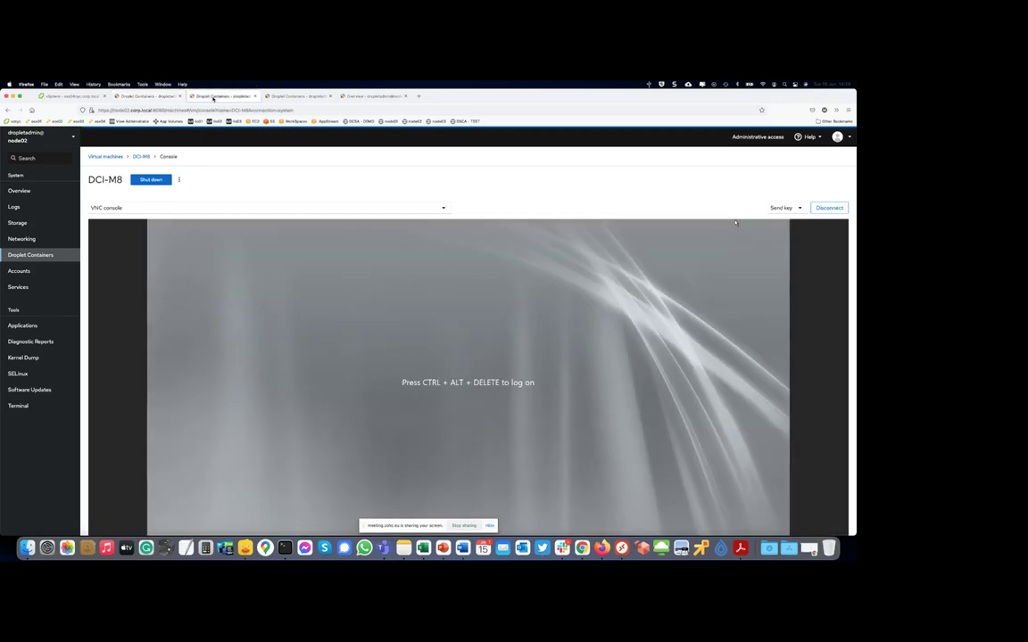
{"action": "left_click", "coordinate": [781, 208]}
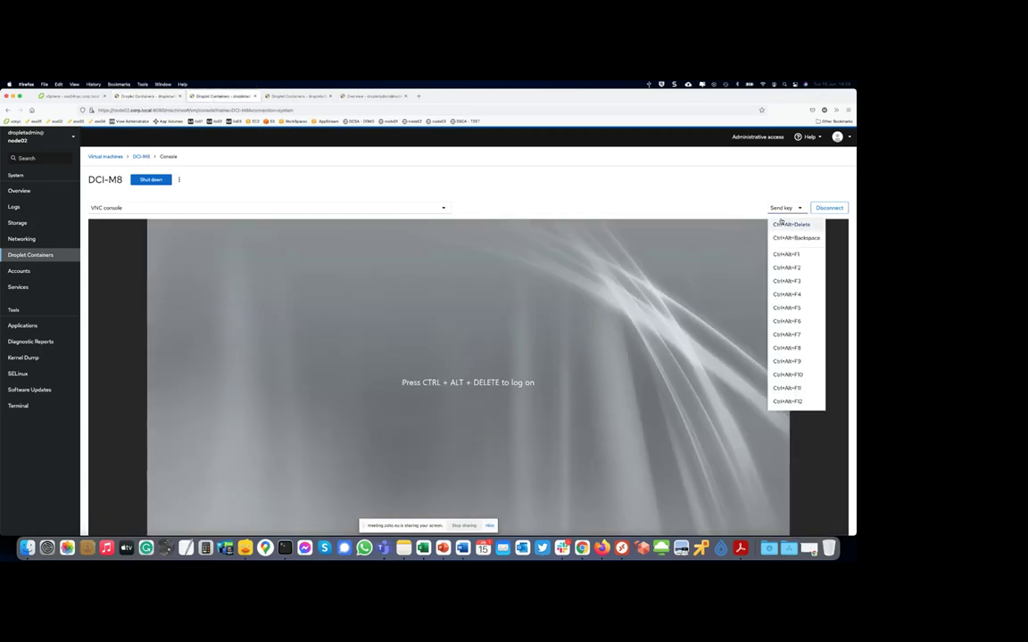
{"action": "left_click", "coordinate": [779, 223]}
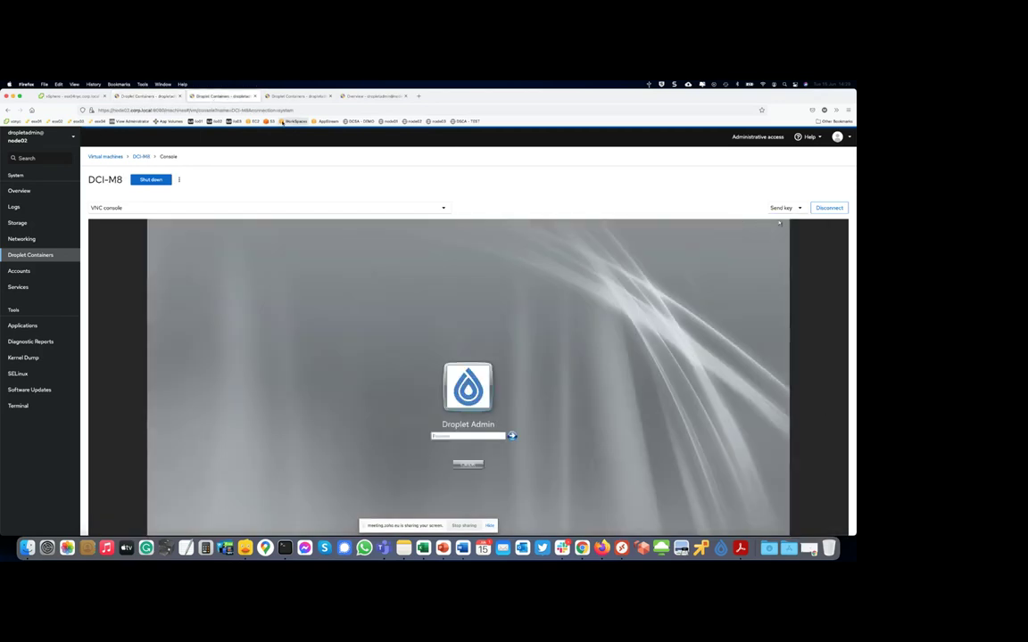
{"action": "left_click", "coordinate": [304, 95]}
{"action": "left_click", "coordinate": [791, 207]}
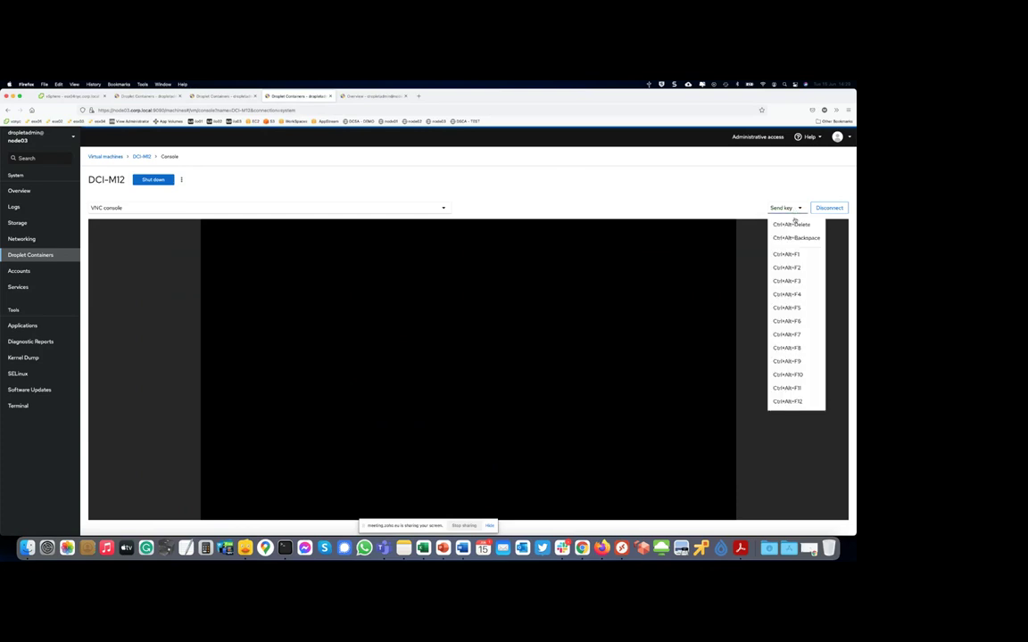
{"action": "left_click", "coordinate": [789, 222]}
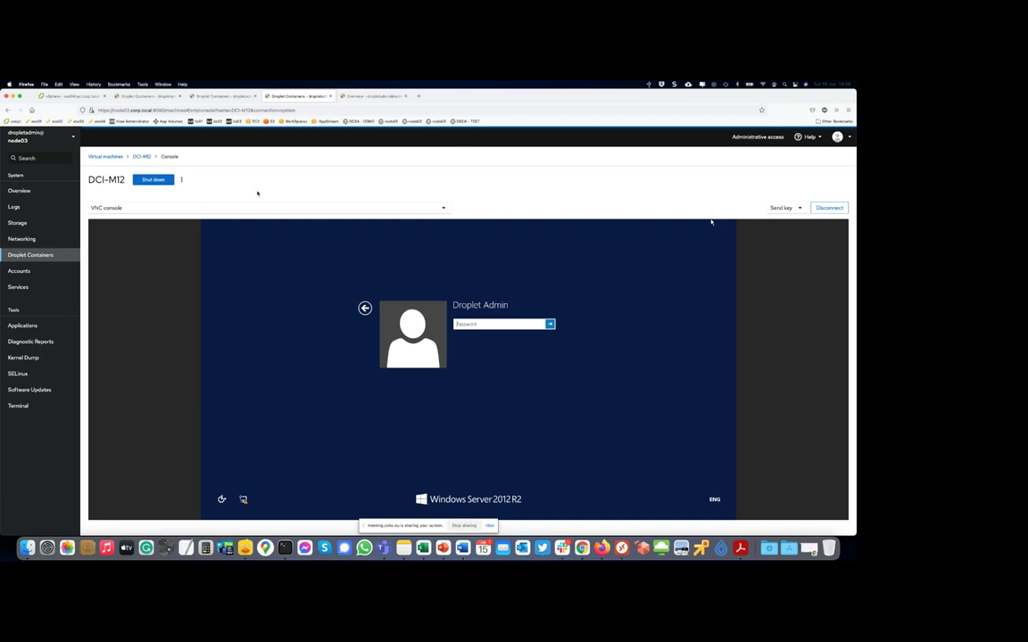
- Inspect esx02nyc.corp.local and DS-NODE03-DEMO's summary and guest OS, then view node03's Droplet Server overview
{"action": "left_click", "coordinate": [76, 96]}
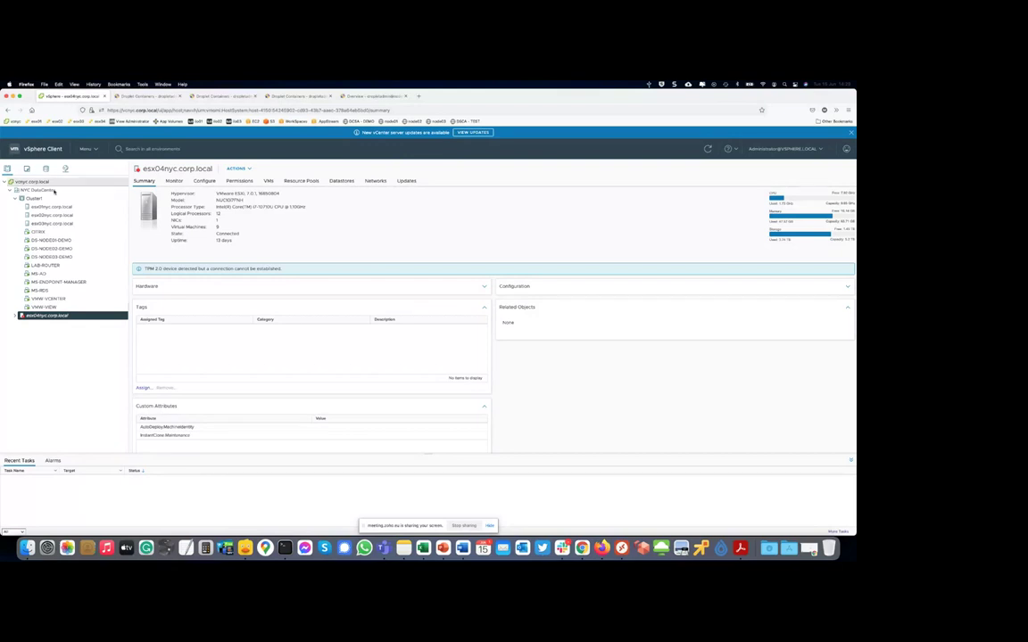
{"action": "left_click", "coordinate": [54, 214]}
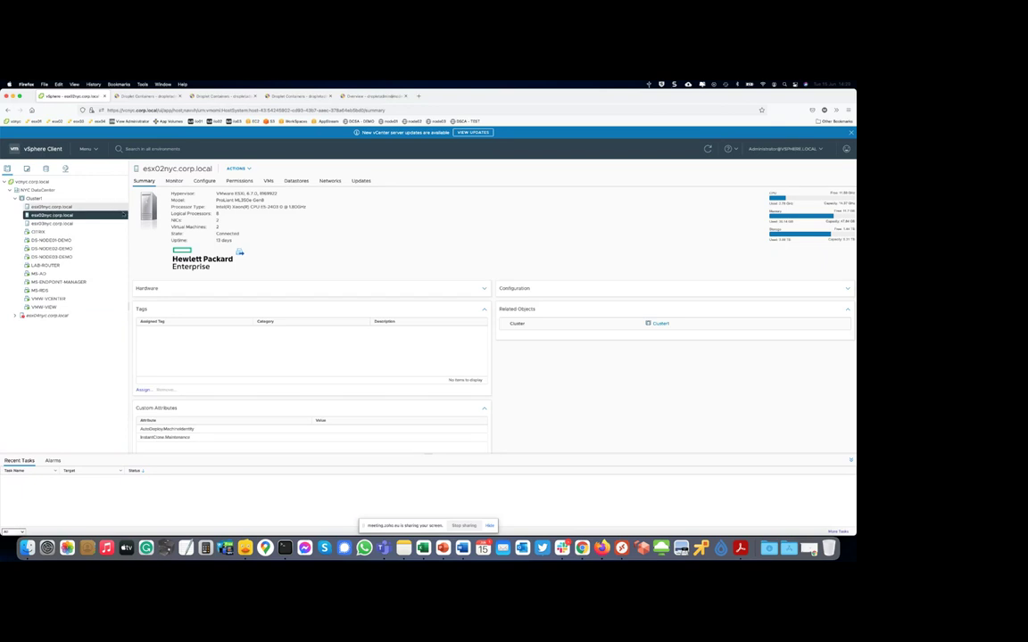
{"action": "left_click", "coordinate": [72, 240]}
{"action": "left_click", "coordinate": [71, 249]}
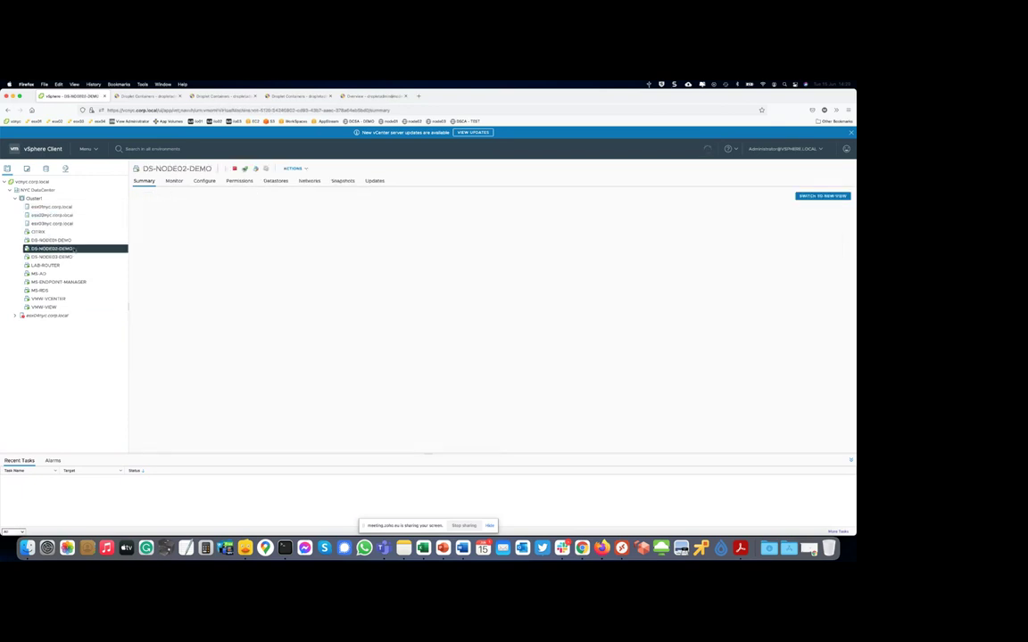
{"action": "left_click", "coordinate": [69, 257]}
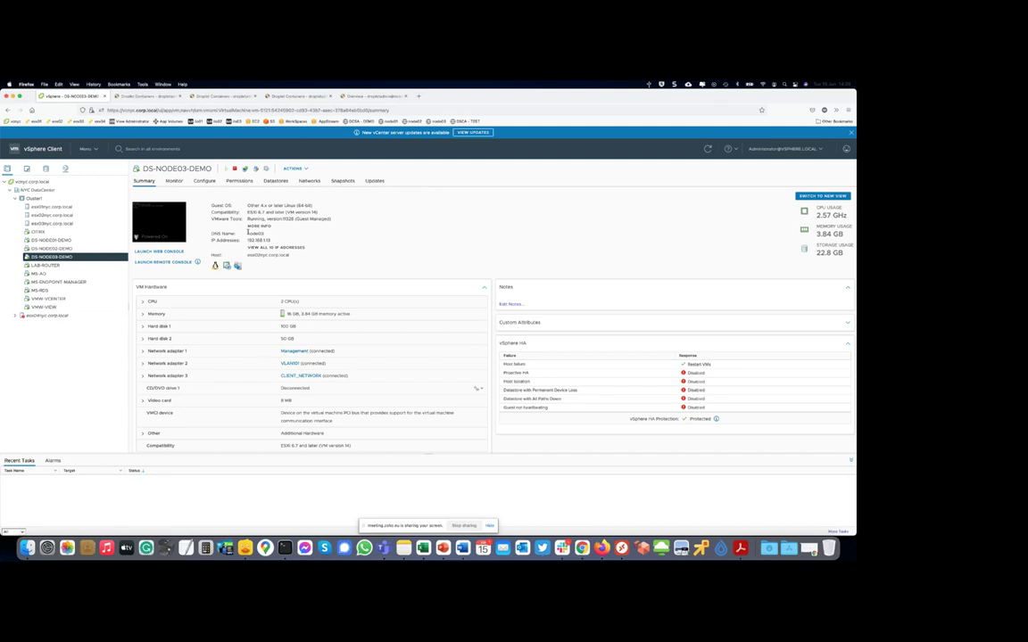
{"action": "left_click_drag", "start_coordinate": [321, 206], "coordinate": [247, 206]}
{"action": "left_click", "coordinate": [383, 97]}
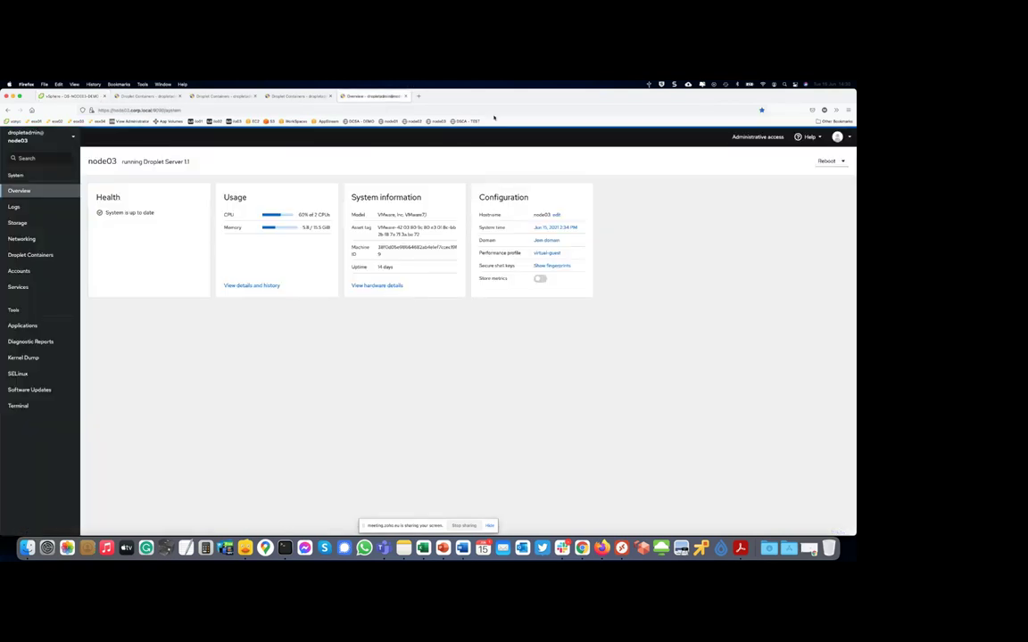
- Review node03's Networking and Storage pages, then switch to the Remote Desktop Windows session
{"action": "left_click", "coordinate": [23, 239]}
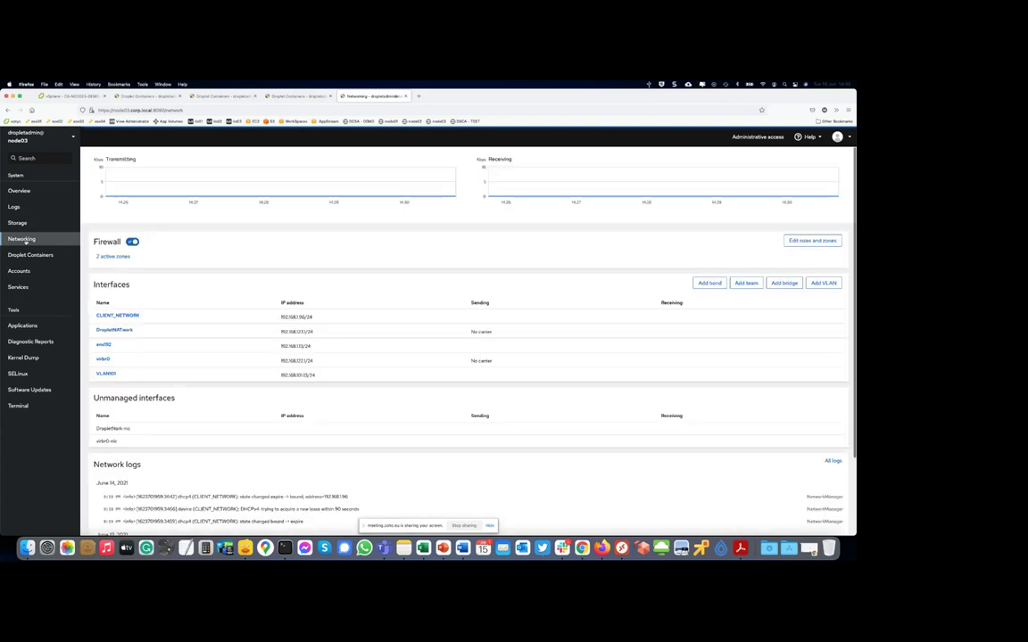
{"action": "left_click", "coordinate": [20, 224]}
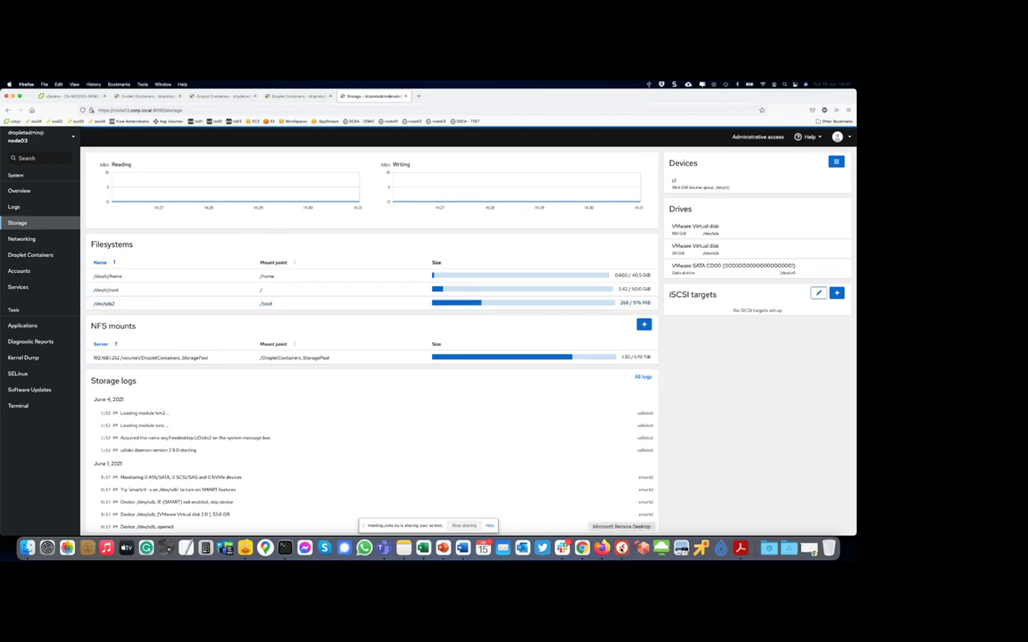
{"action": "right_click", "coordinate": [621, 548]}
{"action": "left_click", "coordinate": [632, 484]}
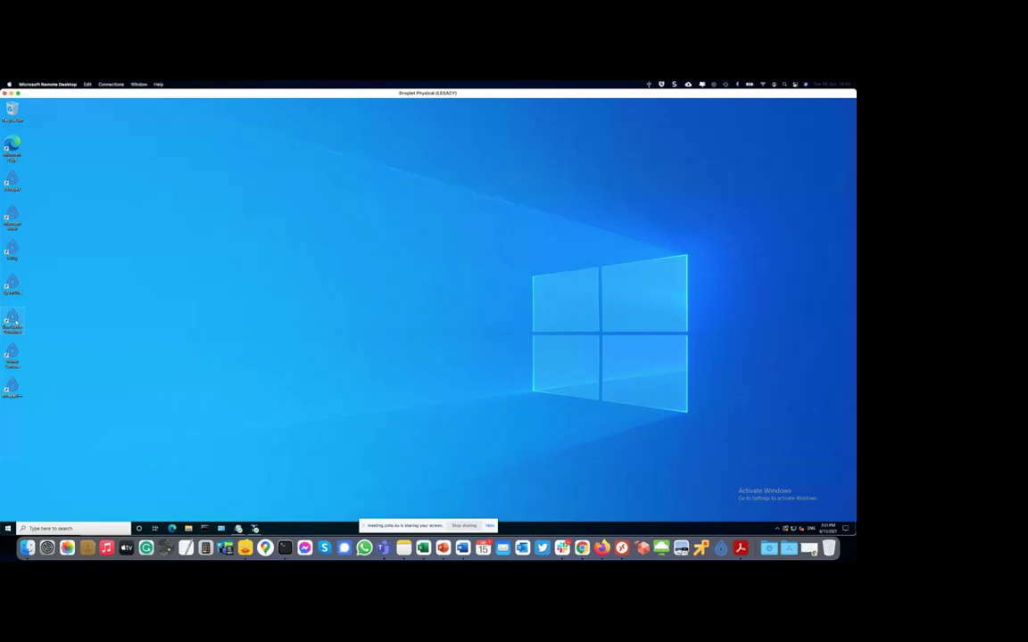
- Launch the legacy Internet Explorer shortcut and start connecting to Droplet Secure Network
{"action": "double_click", "coordinate": [13, 320]}
{"action": "left_click", "coordinate": [793, 528]}
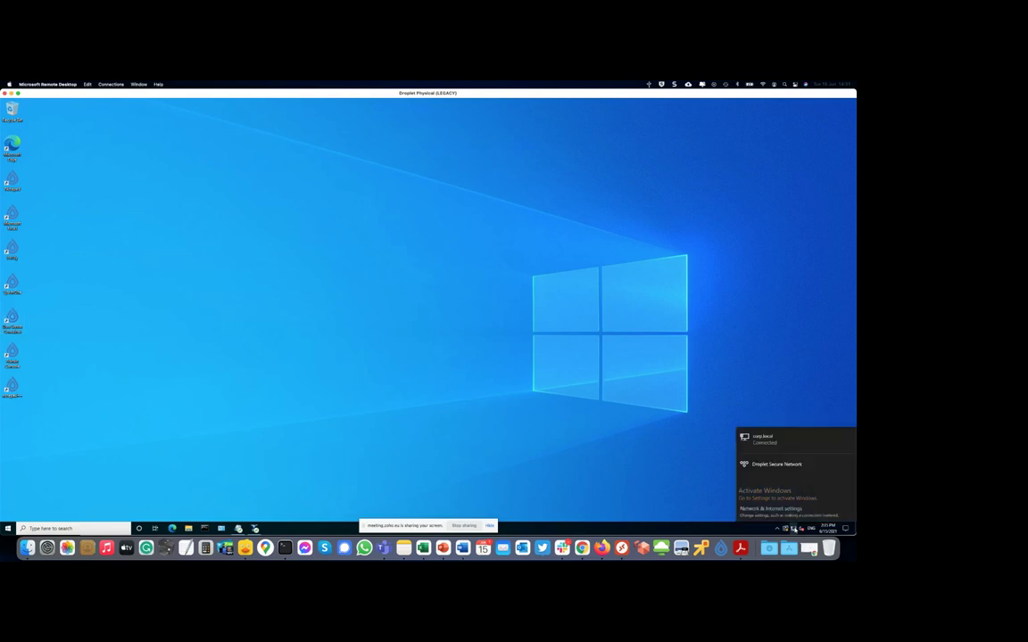
{"action": "left_click", "coordinate": [767, 470]}
{"action": "left_click", "coordinate": [817, 485]}
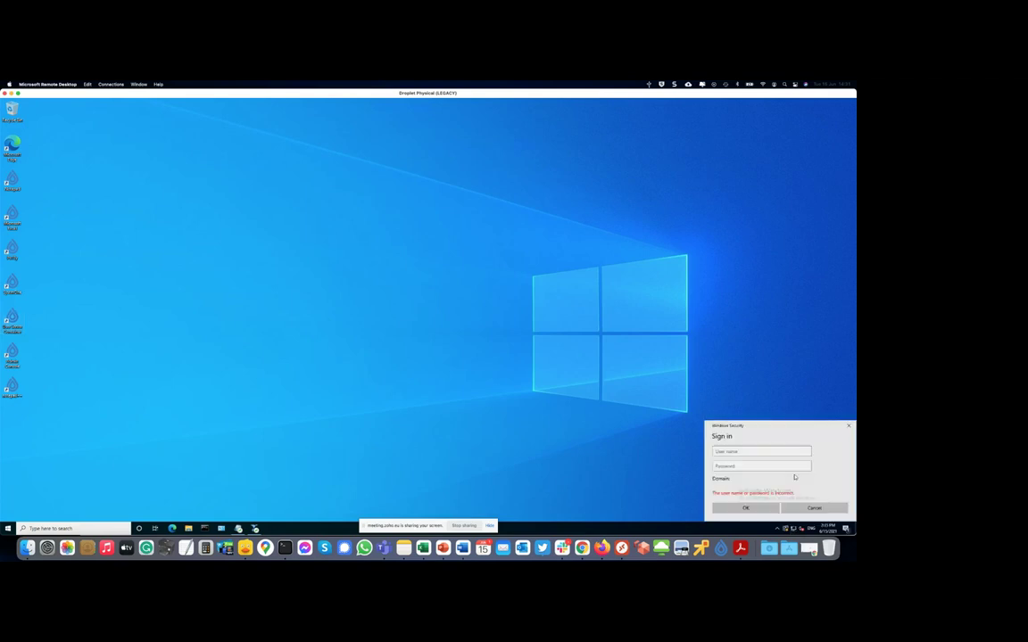
- Sign in to Droplet Secure Network with the user name and password, then close the network list
{"action": "type", "text": "mich"}
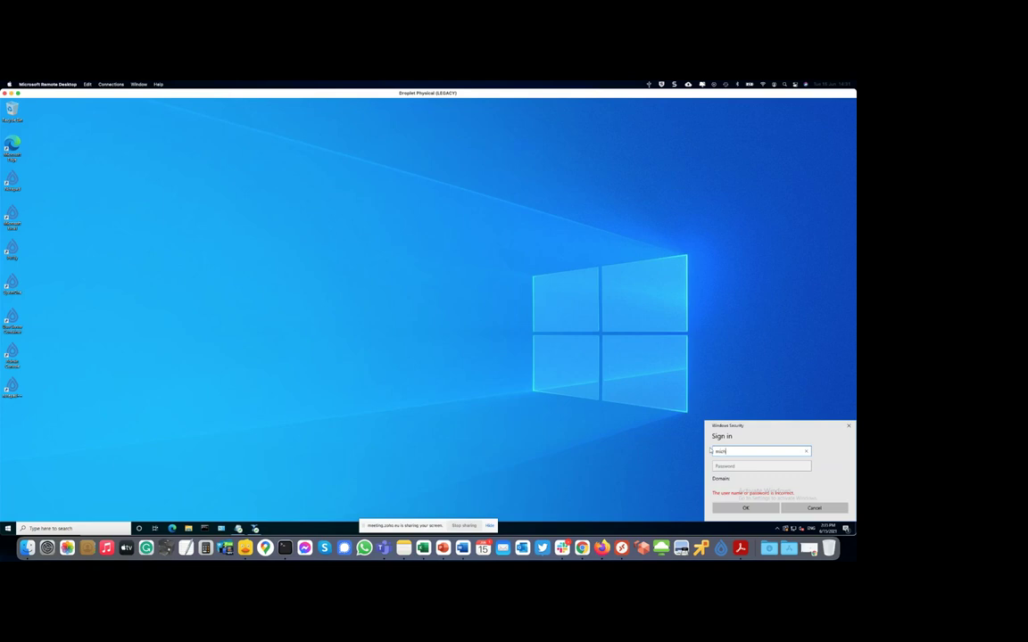
{"action": "type", "text": "elle"}
{"action": "key", "text": "Tab"}
{"action": "type", "text": "•••••••"}
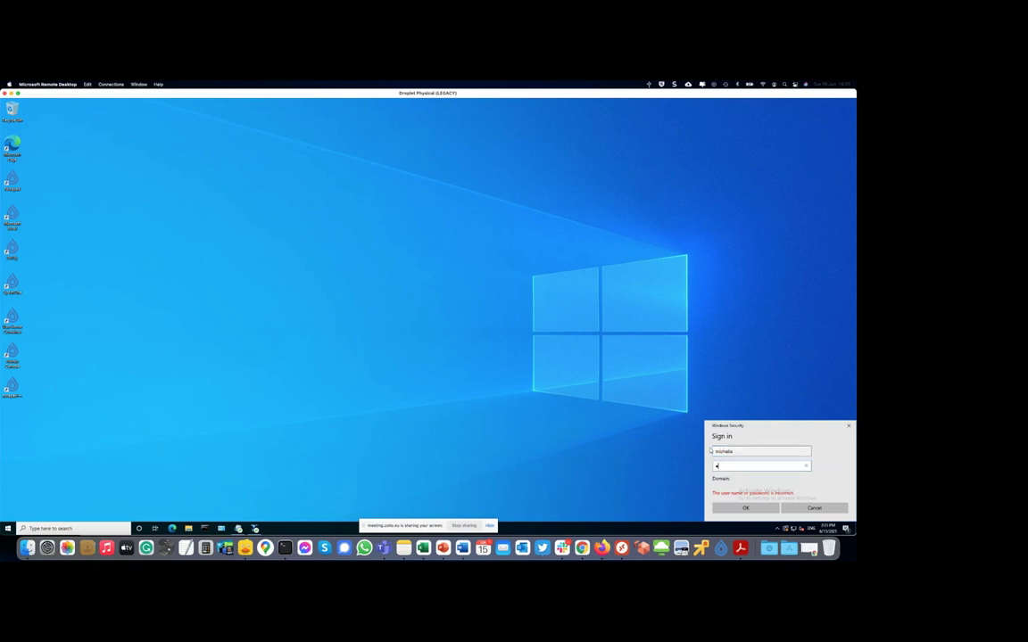
{"action": "type", "text": "••••"}
{"action": "key", "text": "Return"}
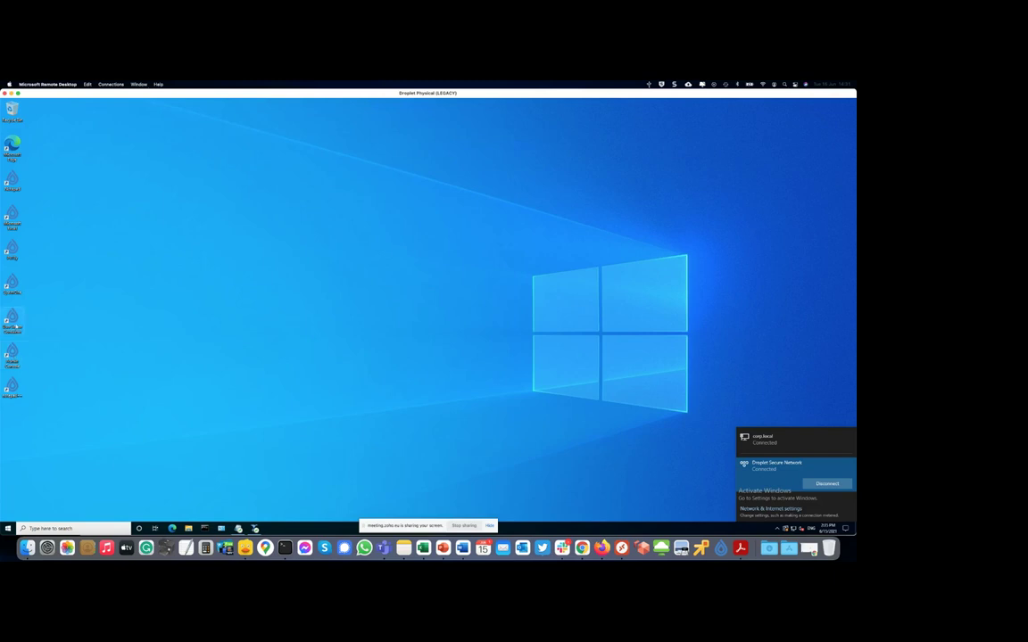
{"action": "left_click", "coordinate": [15, 327]}
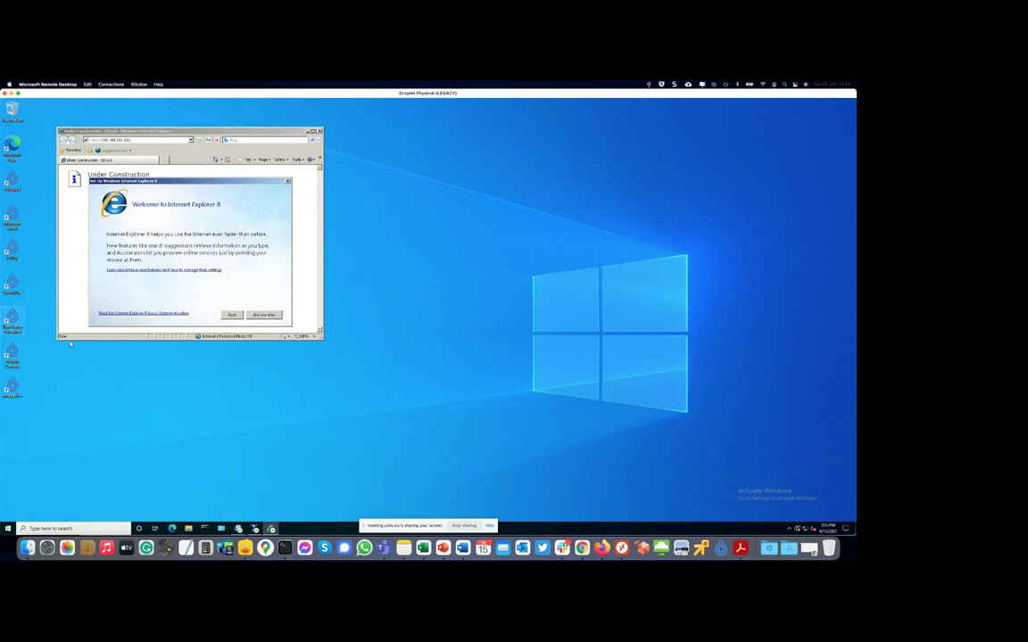
- Postpone the Internet Explorer 8 setup with Ask me later and show Help > About Internet Explorer
{"action": "left_click", "coordinate": [265, 315]}
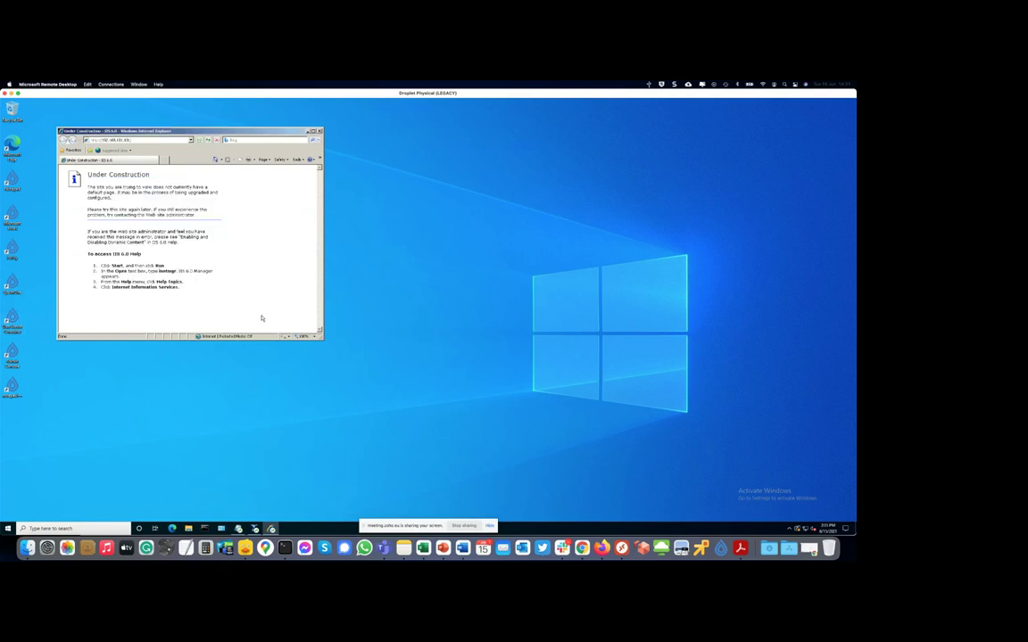
{"action": "key", "text": "alt"}
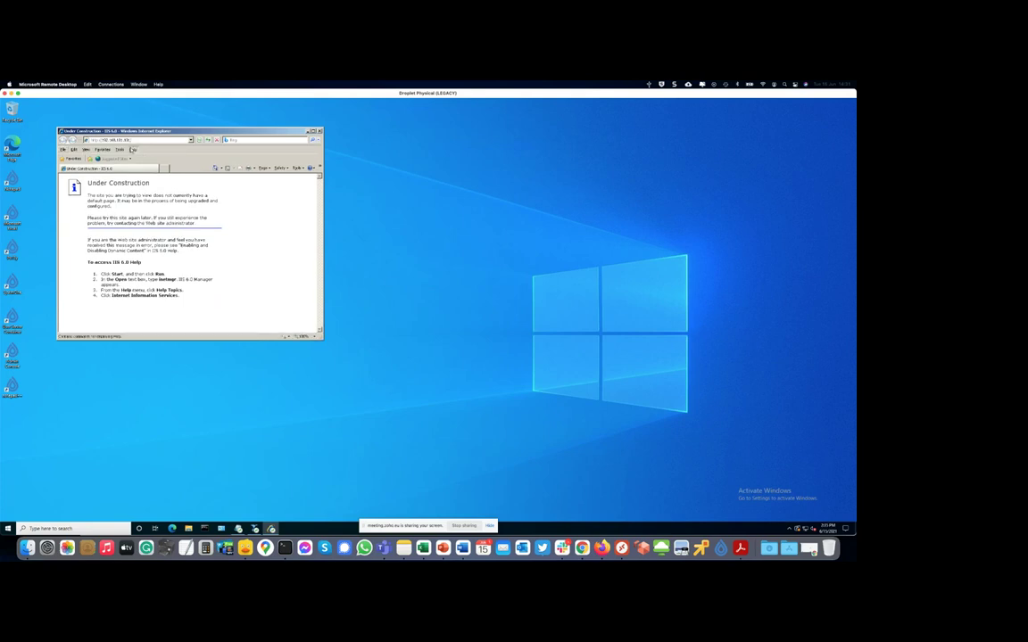
{"action": "left_click", "coordinate": [132, 149]}
{"action": "left_click", "coordinate": [147, 178]}
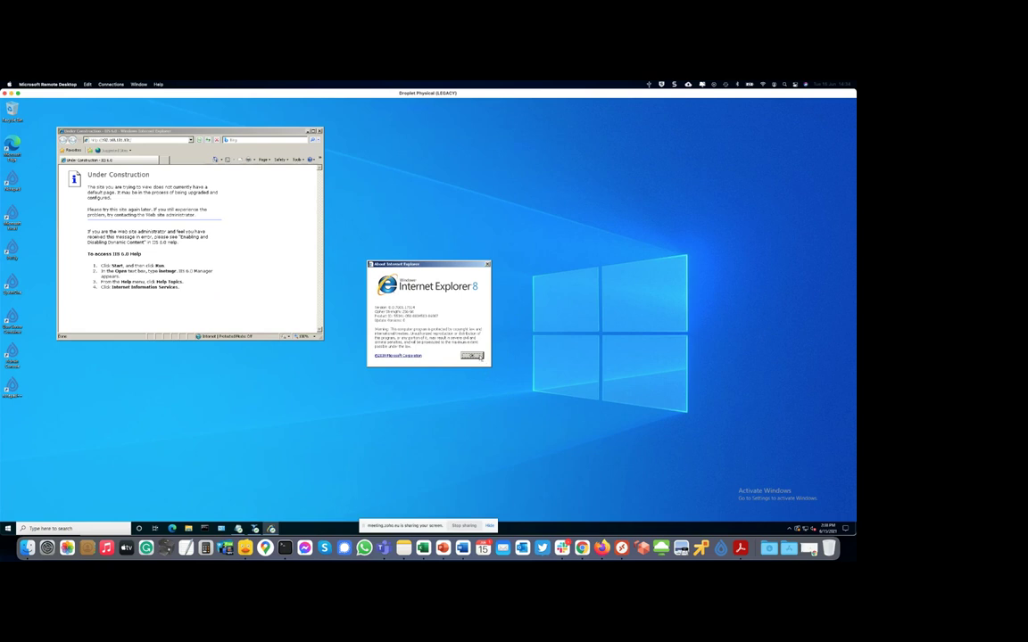
- Dismiss the About dialog and close Internet Explorer with Alt+F4
{"action": "key", "text": "Return"}
{"action": "key", "text": "alt+F4"}
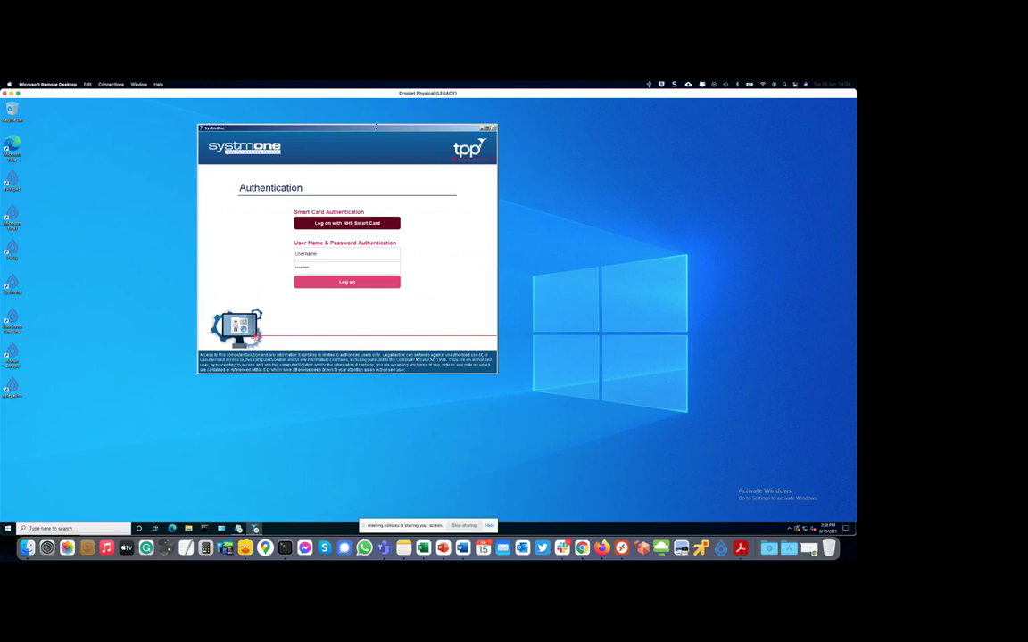
- Move the SystmOne Authentication window toward the centre of the screen
{"action": "left_click_drag", "start_coordinate": [375, 128], "coordinate": [533, 188]}
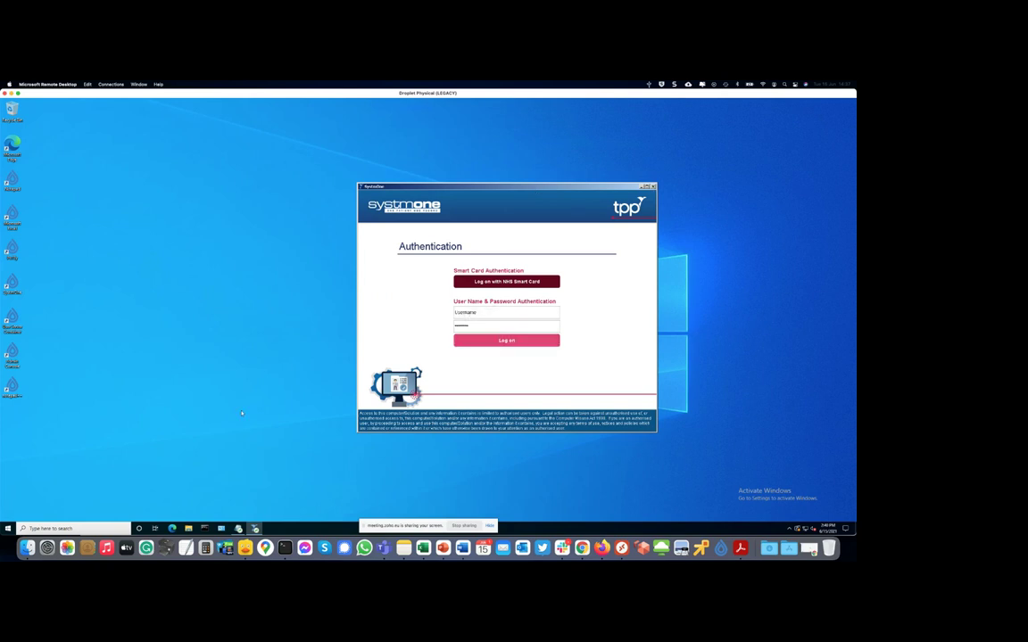
- Close SystmOne, type 'allow copy paste' in the container Notepad, and launch a new Notepad via Run
{"action": "left_click", "coordinate": [652, 186]}
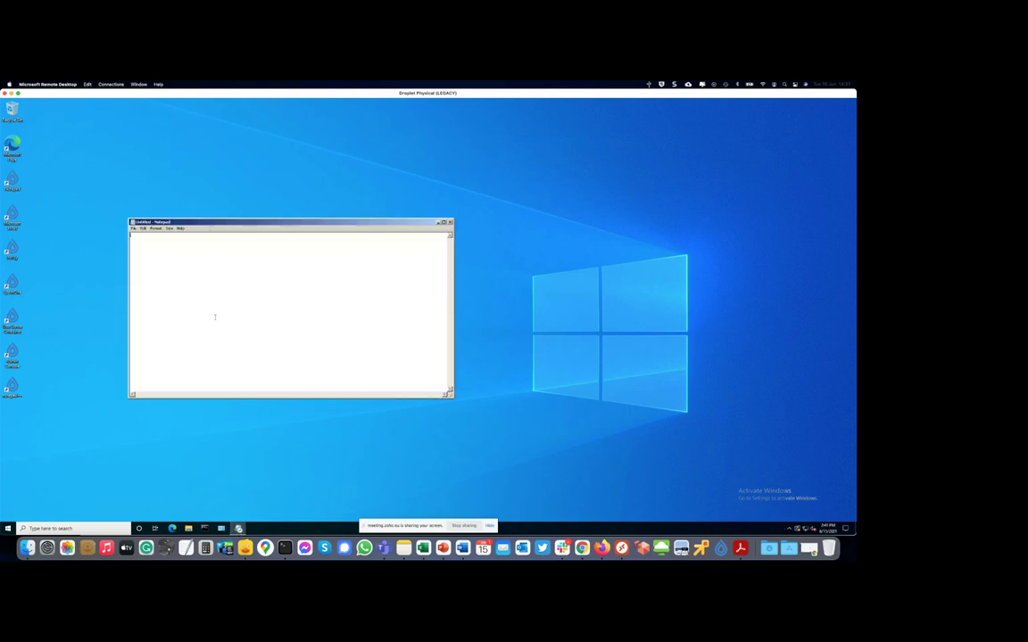
{"action": "type", "text": "allow copy paste"}
{"action": "left_click", "coordinate": [8, 528]}
{"action": "right_click", "coordinate": [7, 528]}
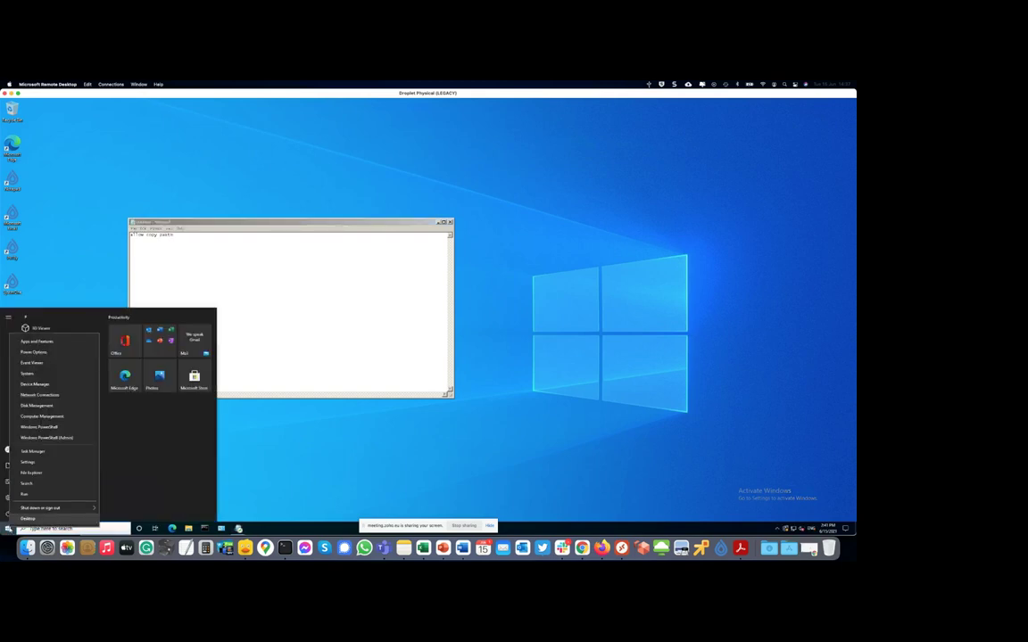
{"action": "left_click", "coordinate": [25, 494]}
{"action": "type", "text": "cmd"}
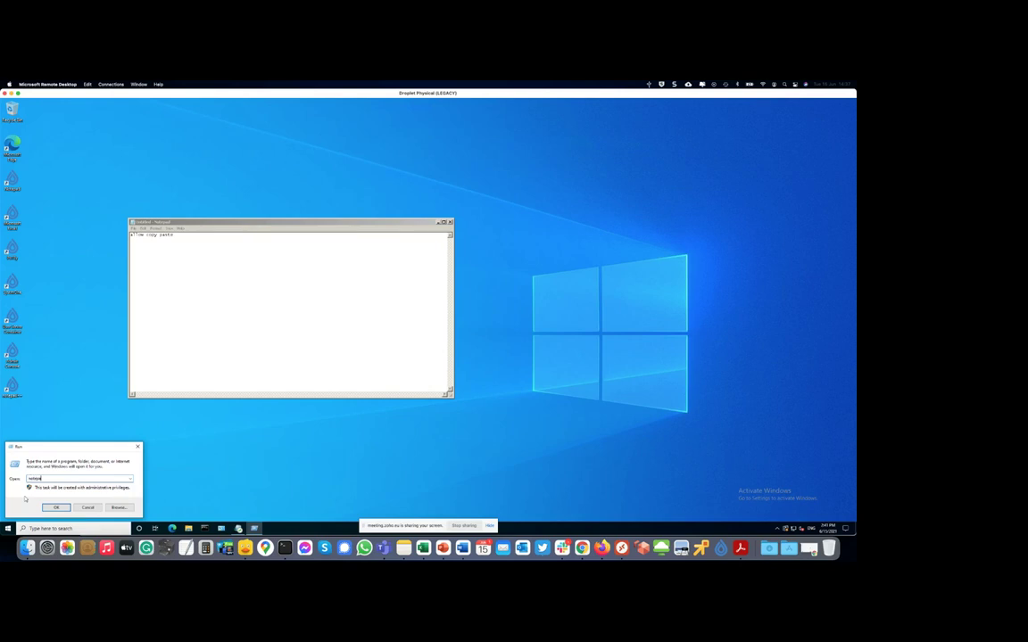
{"action": "key", "text": "Return"}
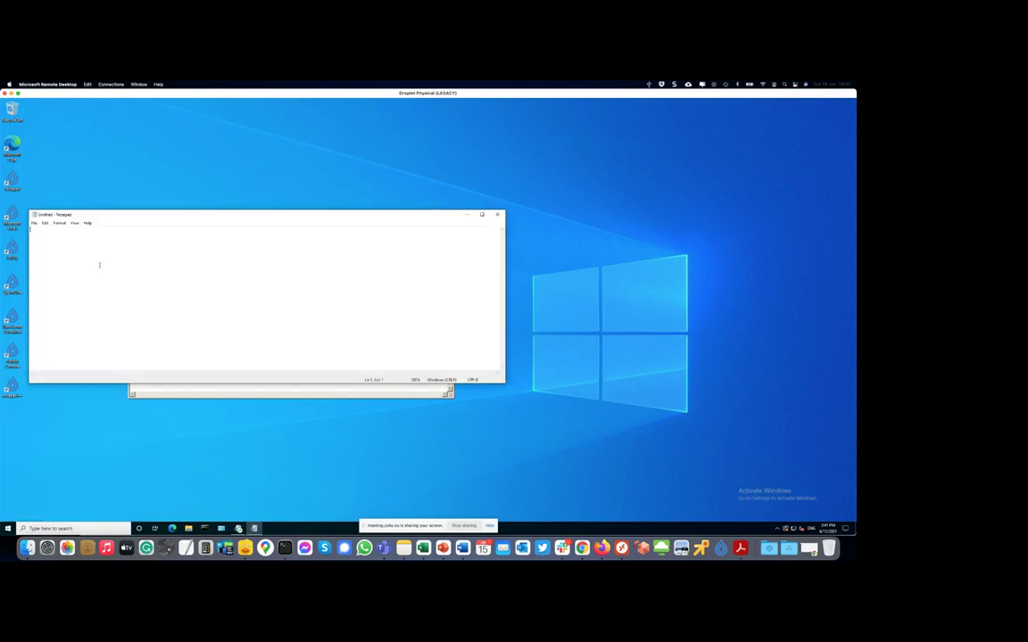
- Arrange the two Notepad windows side by side and select all text in the container Notepad
{"action": "left_click_drag", "start_coordinate": [156, 215], "coordinate": [435, 244]}
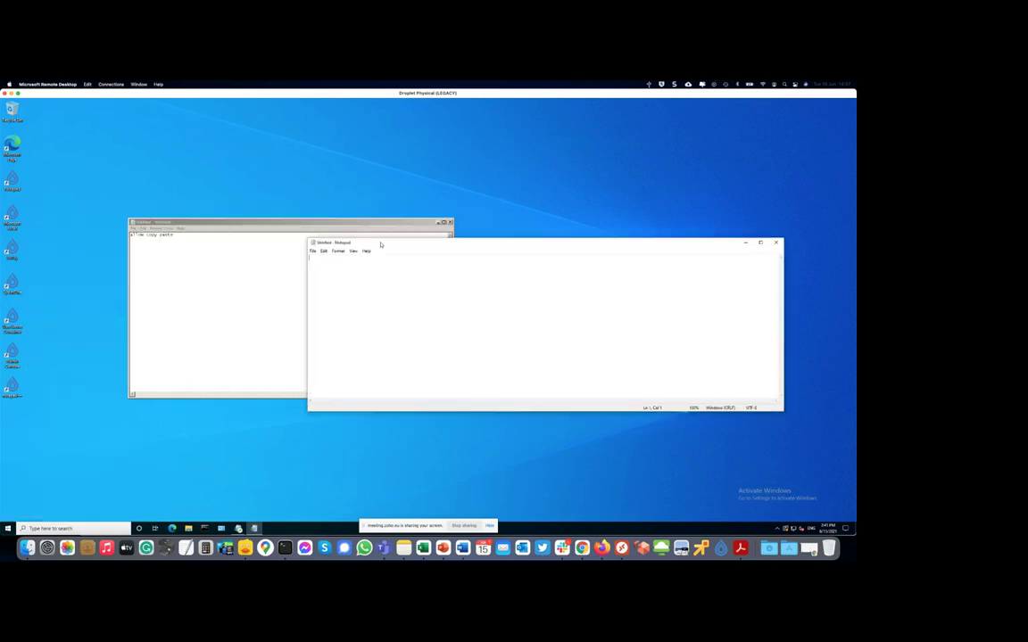
{"action": "left_click", "coordinate": [193, 244]}
{"action": "key", "text": "ctrl+a"}
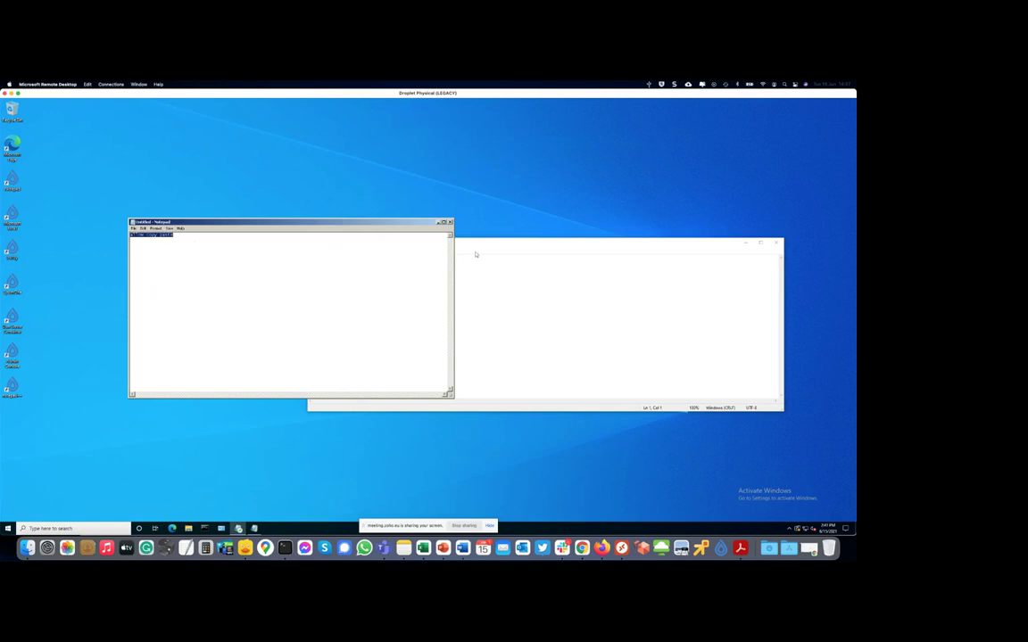
{"action": "left_click", "coordinate": [475, 259]}
- Paste 'allow copy paste' into the new Notepad, then open AppData\Roaming\Droplet via a shell: command
{"action": "type", "text": "allow copy paste"}
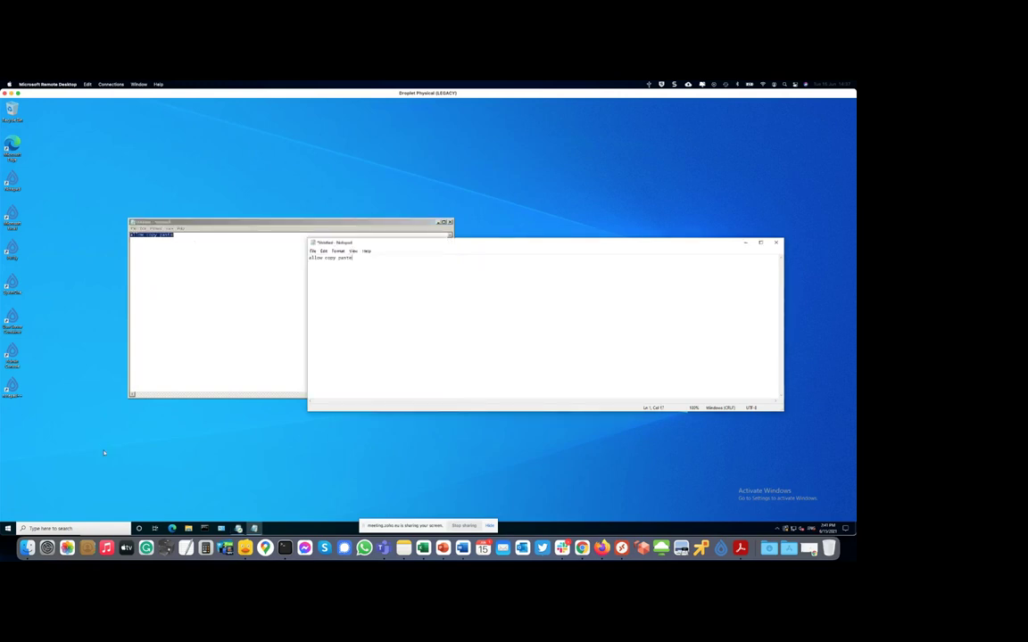
{"action": "right_click", "coordinate": [7, 528]}
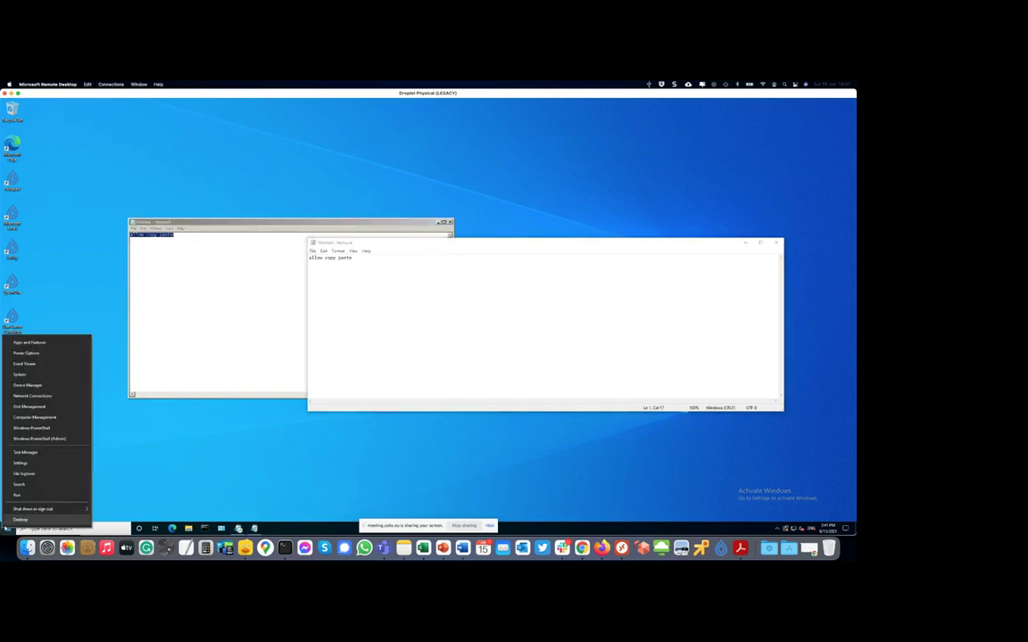
{"action": "left_click", "coordinate": [25, 498]}
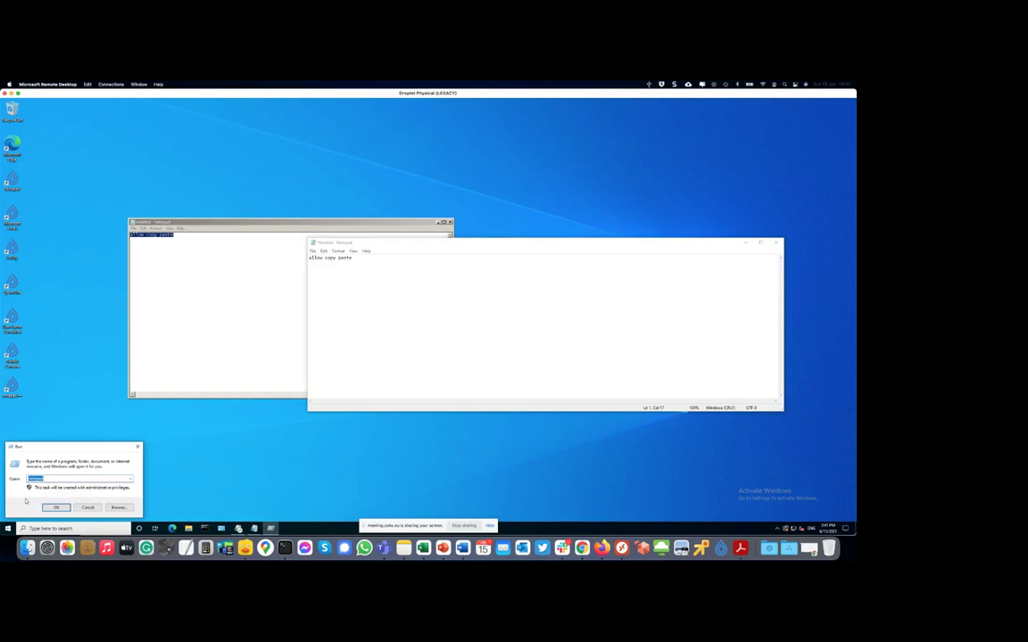
{"action": "key", "text": "BackSpace"}
{"action": "type", "text": "shell"}
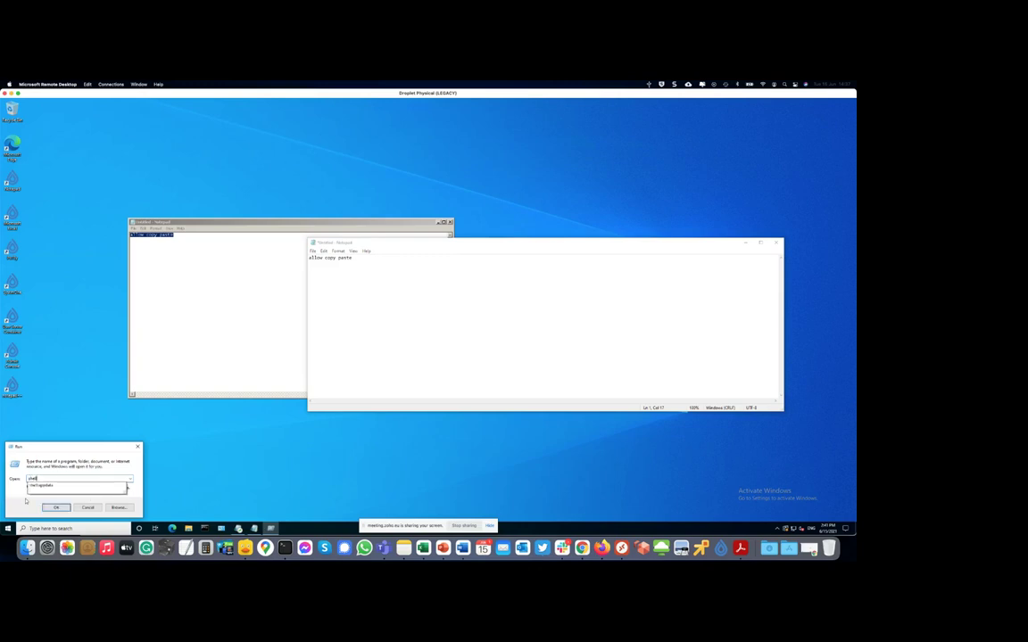
{"action": "key", "text": "Down"}
{"action": "key", "text": "Return"}
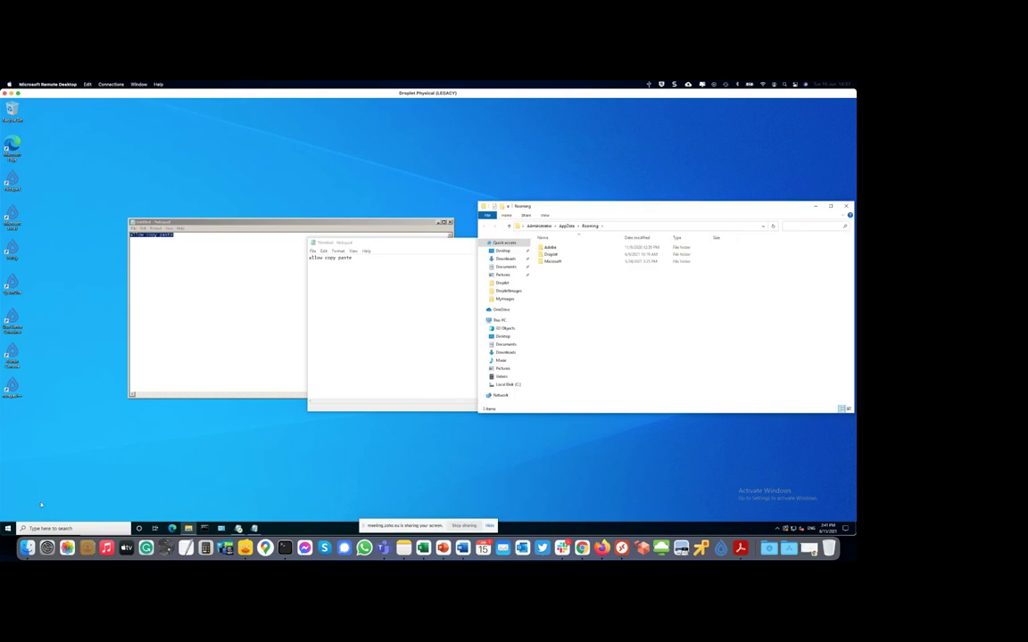
{"action": "double_click", "coordinate": [560, 256]}
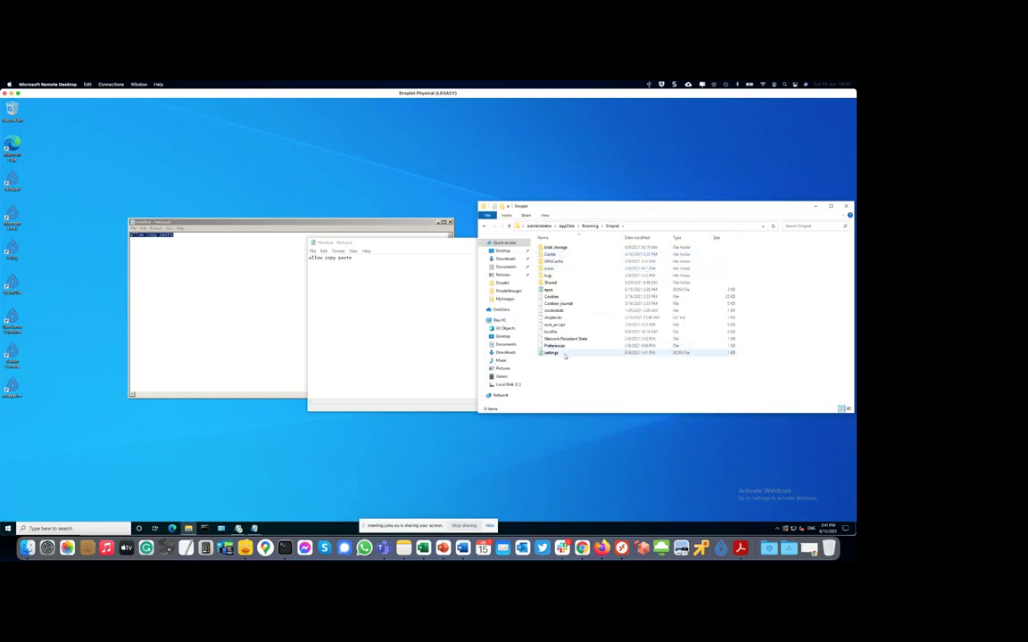
- Open the Droplet settings file, highlight the six redirect lines then just redirectClipboard, and close it
{"action": "double_click", "coordinate": [562, 353]}
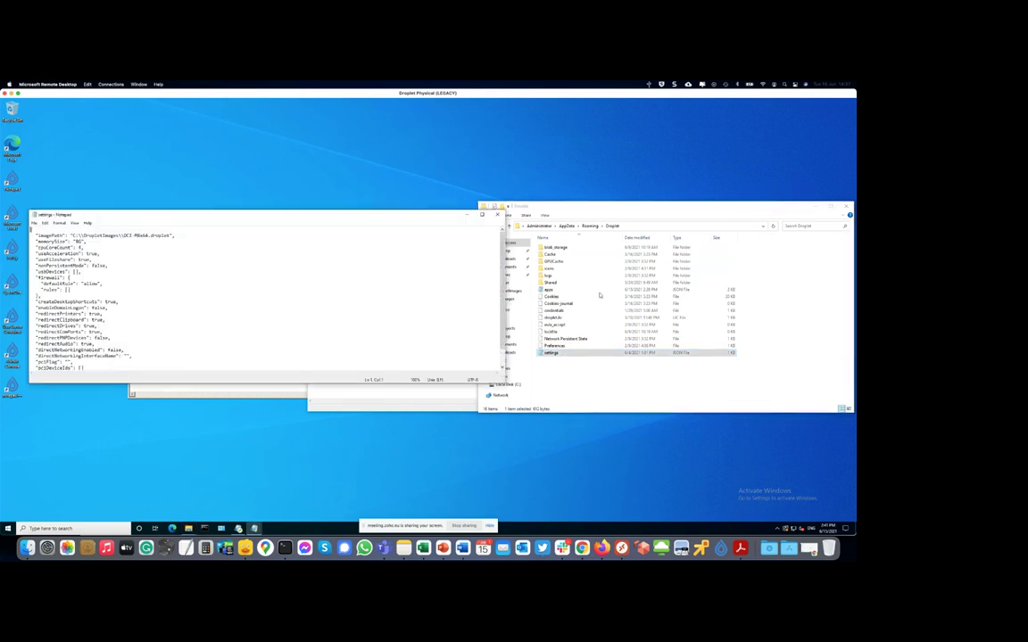
{"action": "left_click_drag", "start_coordinate": [308, 215], "coordinate": [625, 215]}
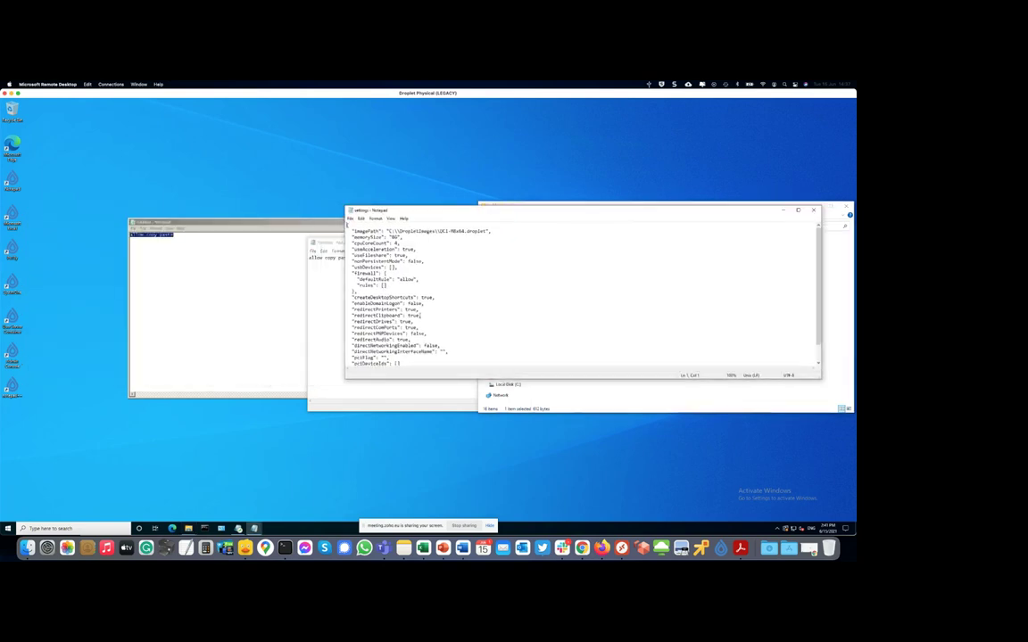
{"action": "left_click_drag", "start_coordinate": [349, 309], "coordinate": [348, 345]}
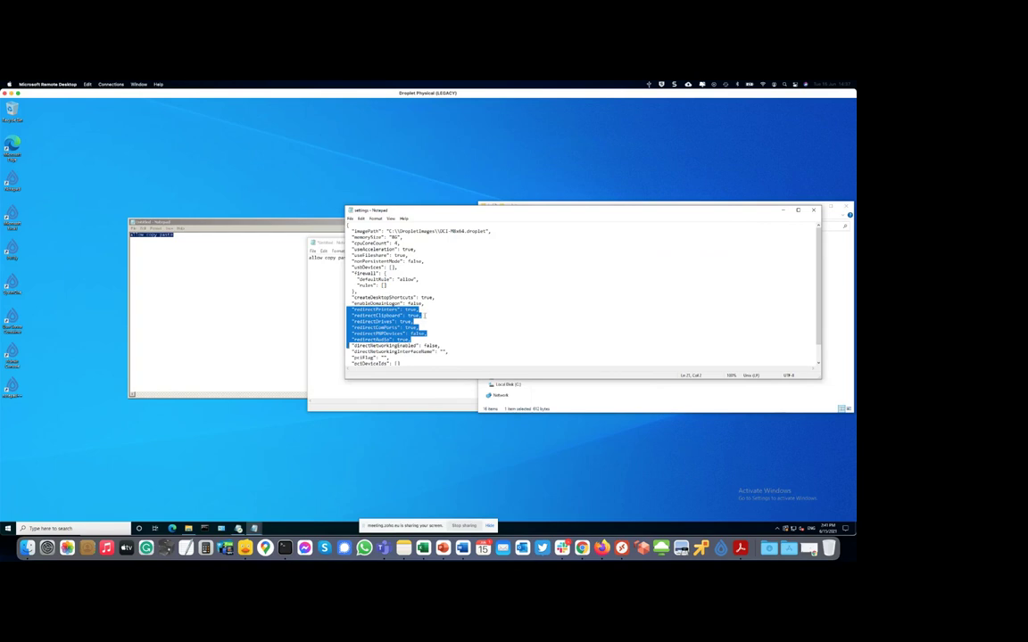
{"action": "left_click_drag", "start_coordinate": [424, 315], "coordinate": [349, 346]}
{"action": "left_click", "coordinate": [348, 210]}
- Close the settings Notepad and discard both untitled test notes, including the 'allow copy paste' note
{"action": "left_click", "coordinate": [358, 260]}
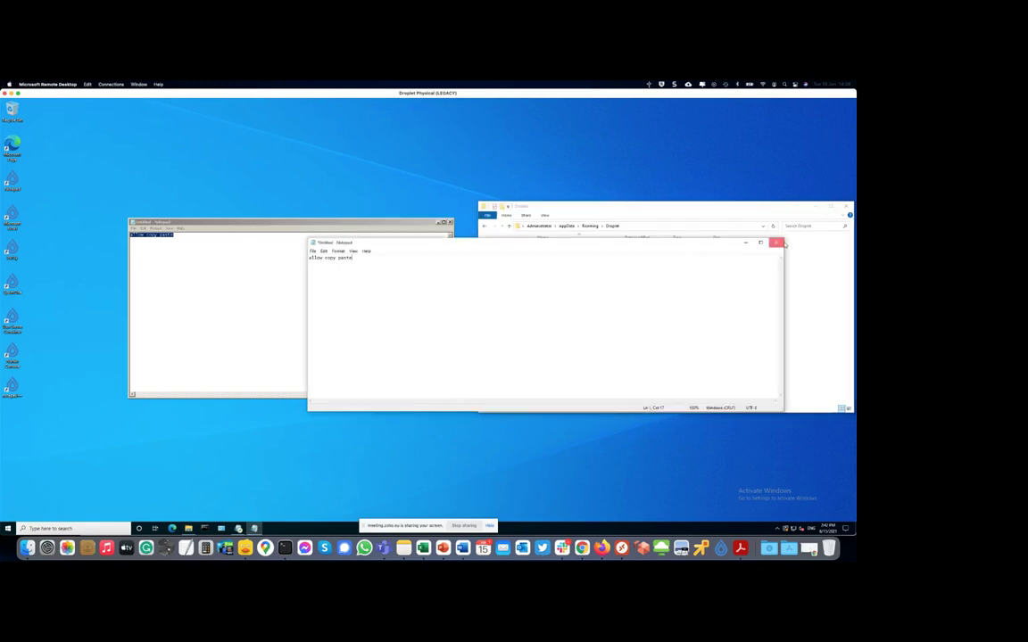
{"action": "left_click", "coordinate": [782, 243]}
{"action": "left_click", "coordinate": [438, 313]}
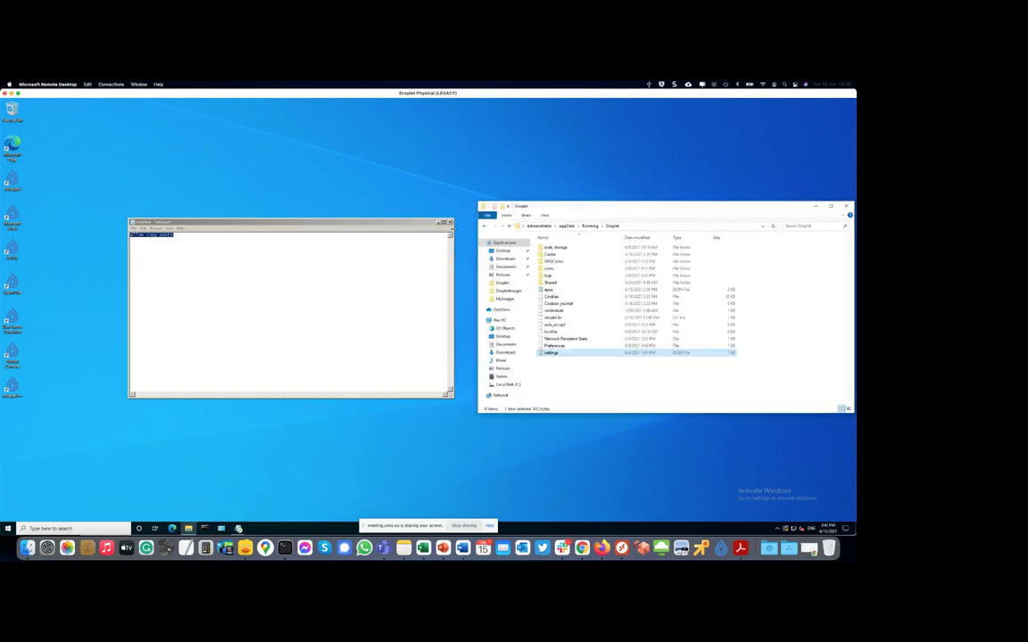
{"action": "left_click", "coordinate": [450, 222]}
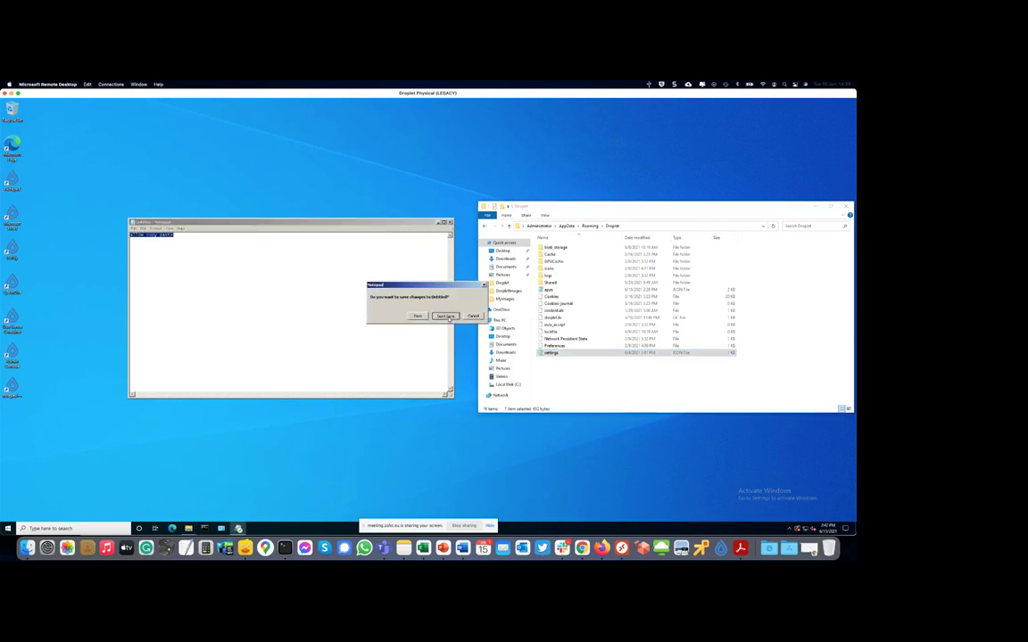
{"action": "left_click", "coordinate": [446, 315]}
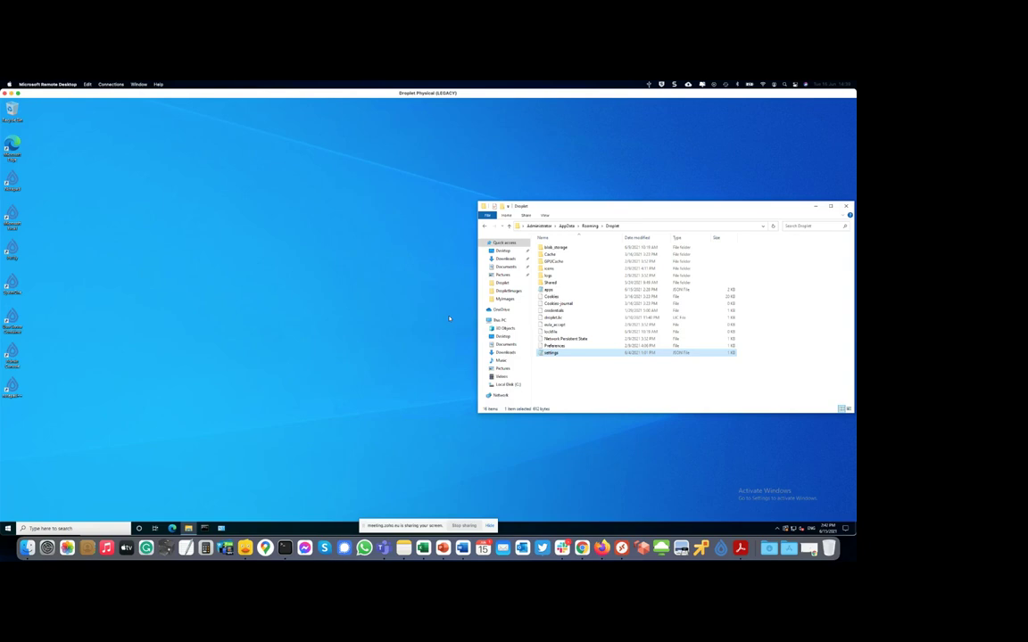
{"action": "left_click", "coordinate": [777, 528]}
- Open Droplet's settings panel and Windows System Properties, viewing the Computer Name and Hardware tabs
{"action": "left_click", "coordinate": [778, 516]}
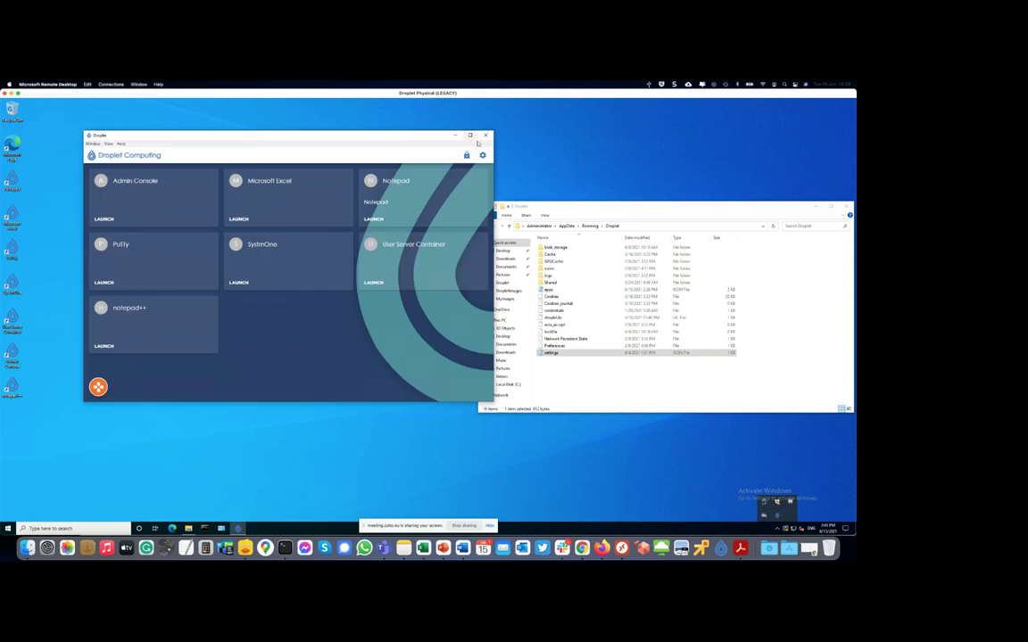
{"action": "left_click", "coordinate": [483, 157]}
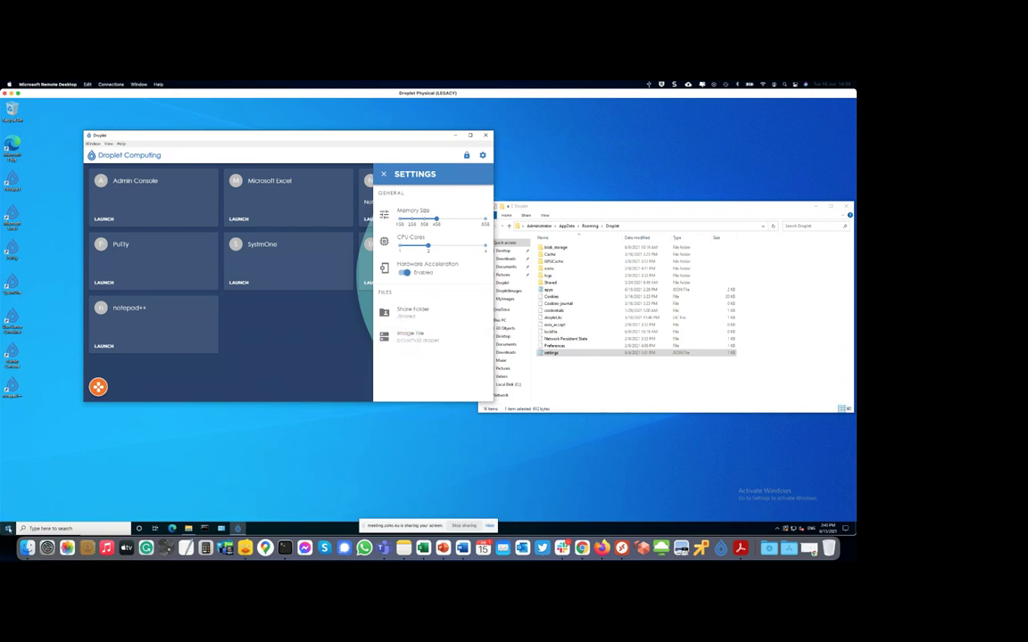
{"action": "right_click", "coordinate": [7, 528]}
{"action": "left_click", "coordinate": [34, 374]}
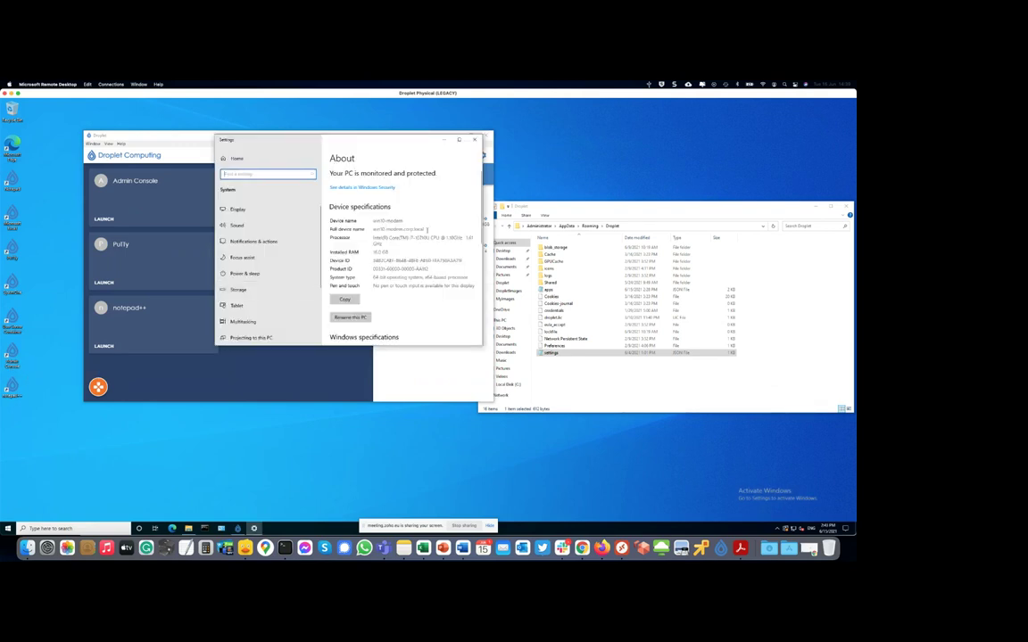
{"action": "scroll", "coordinate": [427, 229], "scroll_direction": "down", "scroll_amount": 2}
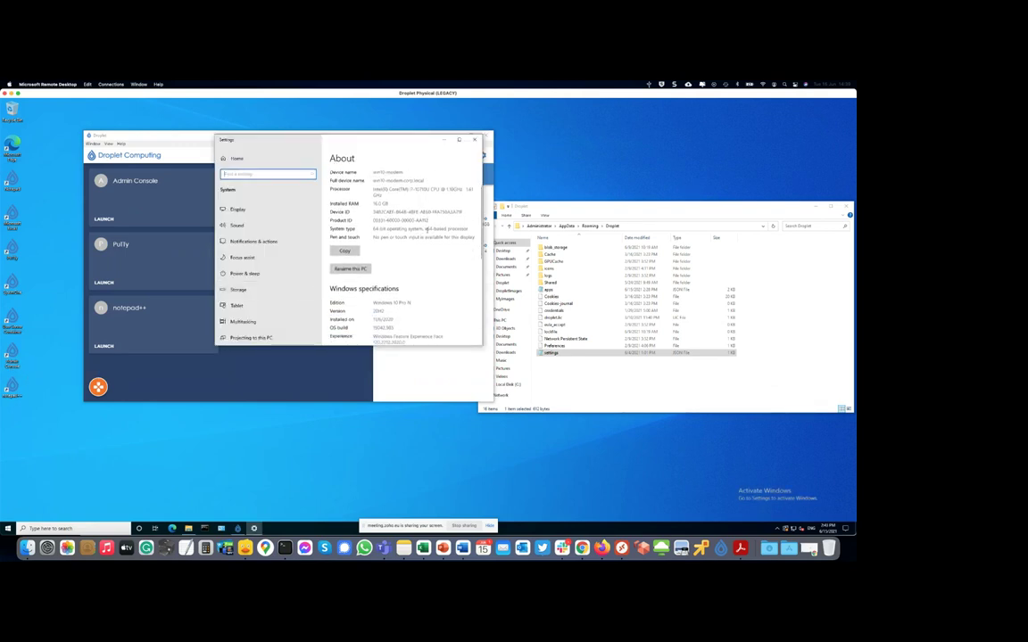
{"action": "scroll", "coordinate": [427, 229], "scroll_direction": "down", "scroll_amount": 5}
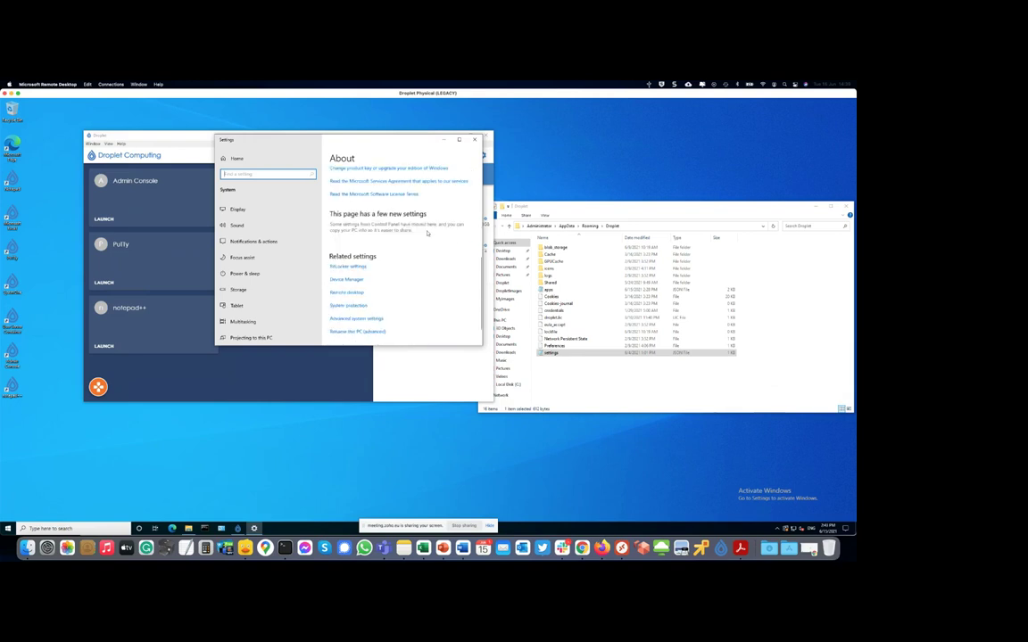
{"action": "scroll", "coordinate": [426, 233], "scroll_direction": "down", "scroll_amount": 1}
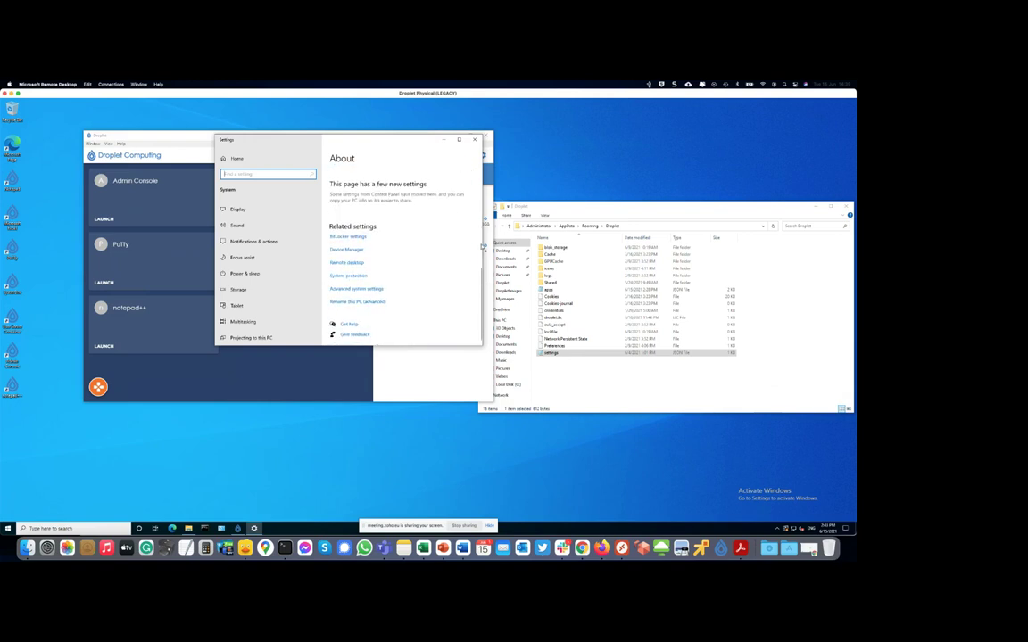
{"action": "left_click", "coordinate": [355, 290]}
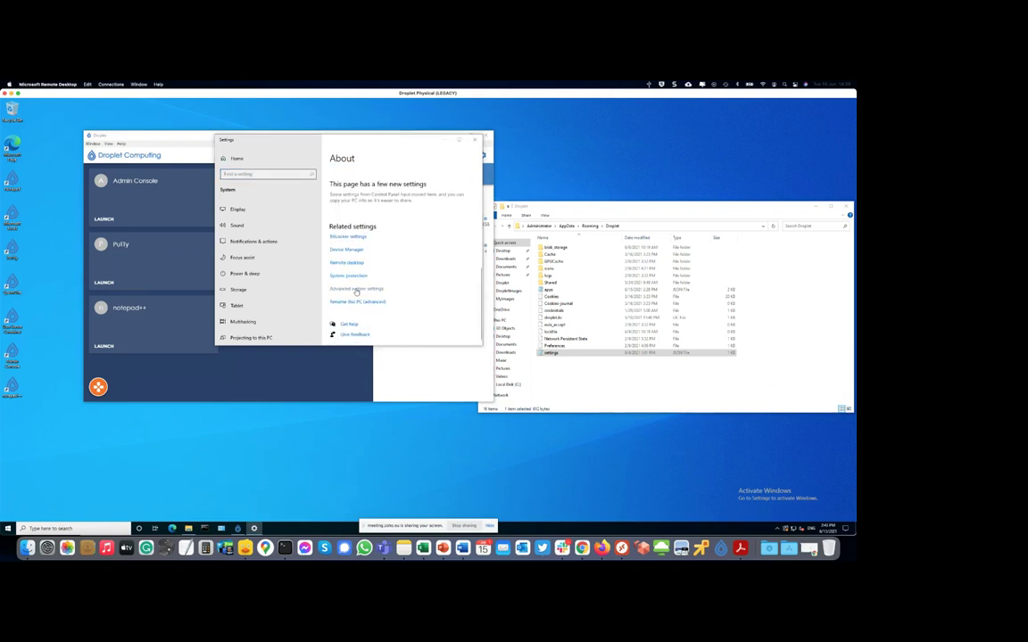
{"action": "left_click", "coordinate": [72, 167]}
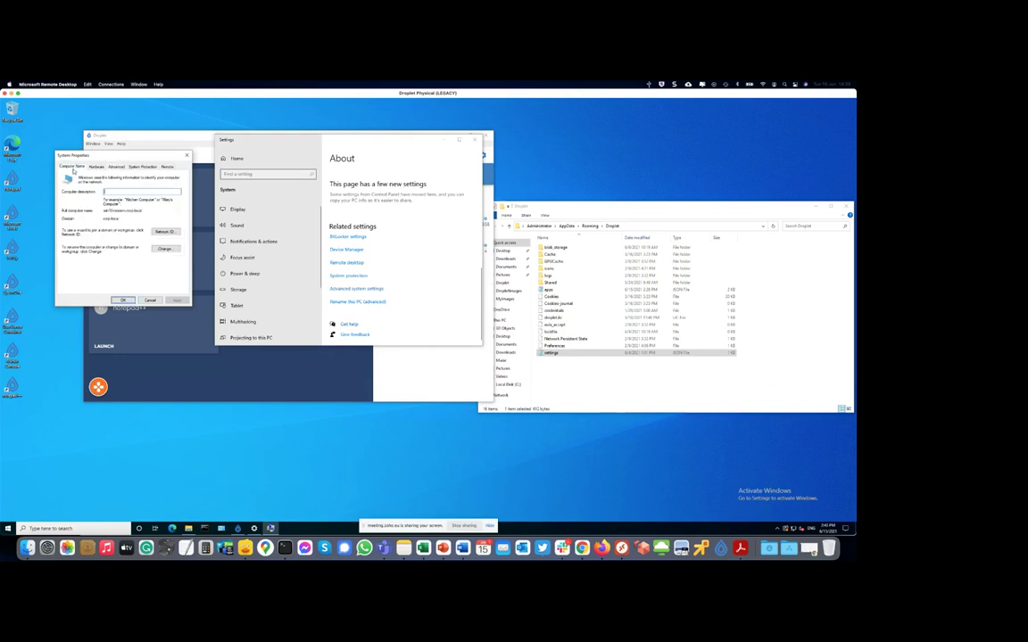
{"action": "left_click", "coordinate": [98, 167]}
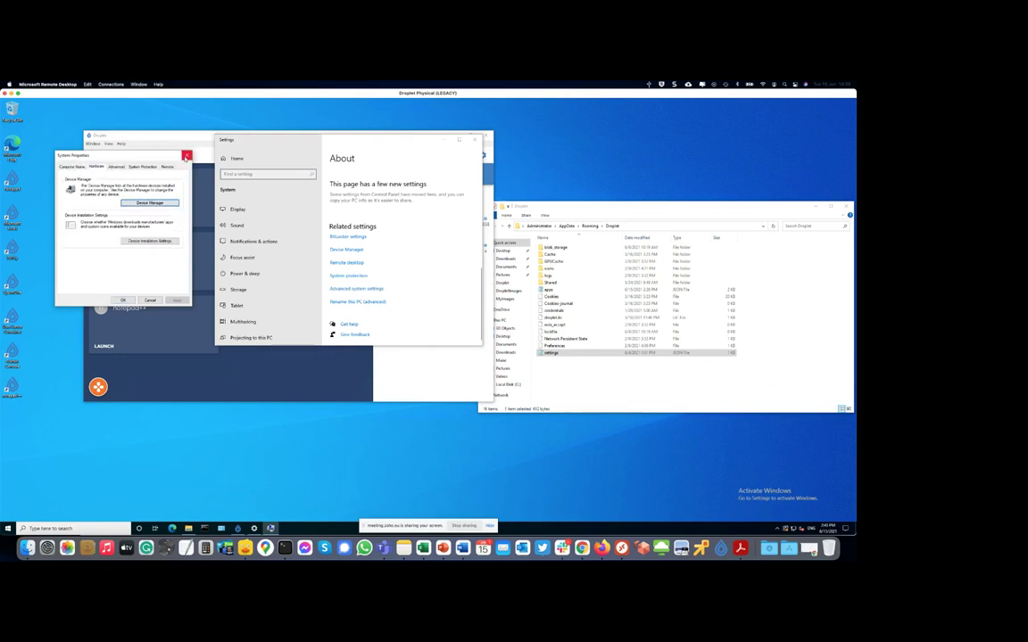
- Close System Properties, Windows Settings, the Droplet settings panel and the Droplet folder window
{"action": "left_click", "coordinate": [186, 156]}
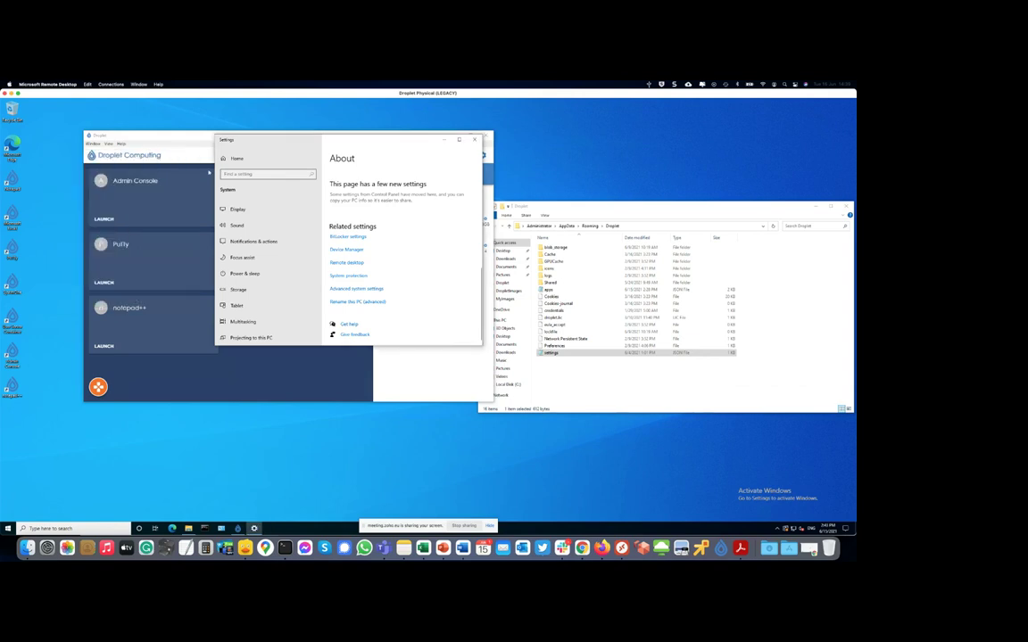
{"action": "left_click", "coordinate": [476, 140]}
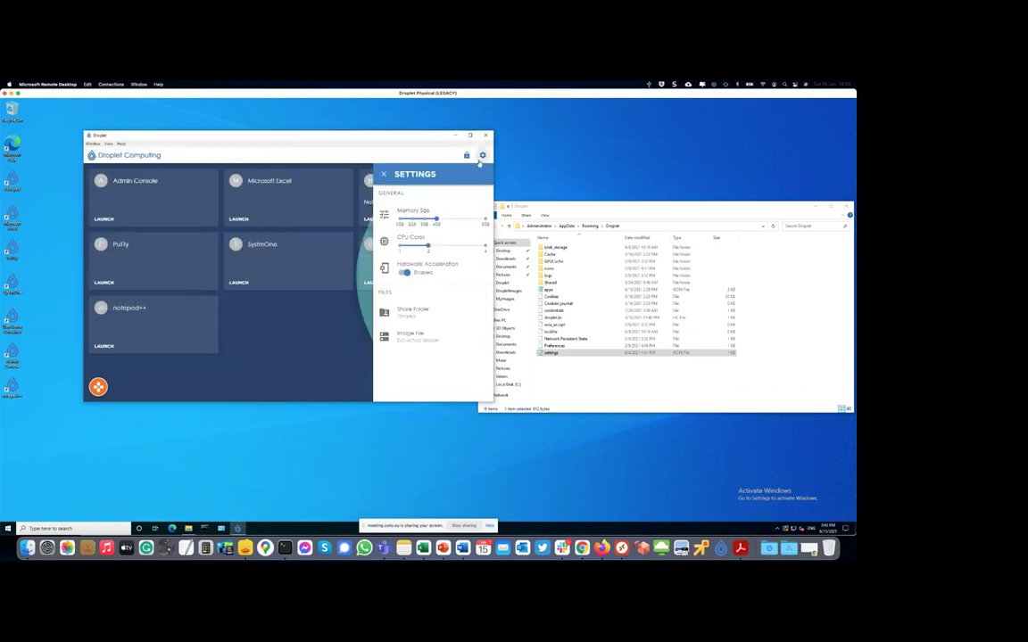
{"action": "left_click", "coordinate": [481, 156]}
{"action": "left_click", "coordinate": [577, 204]}
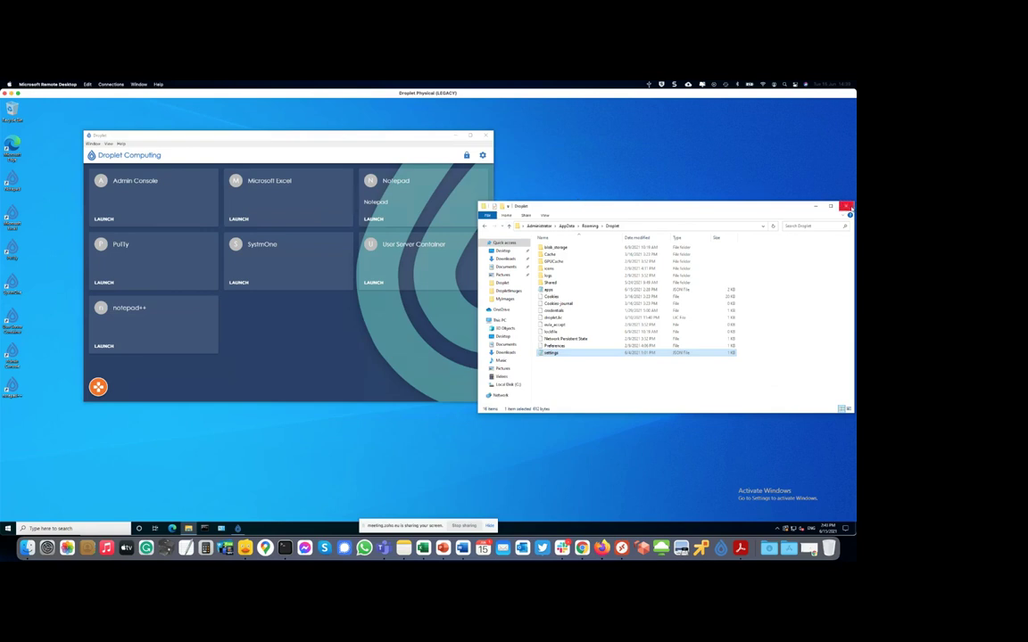
{"action": "left_click", "coordinate": [847, 207]}
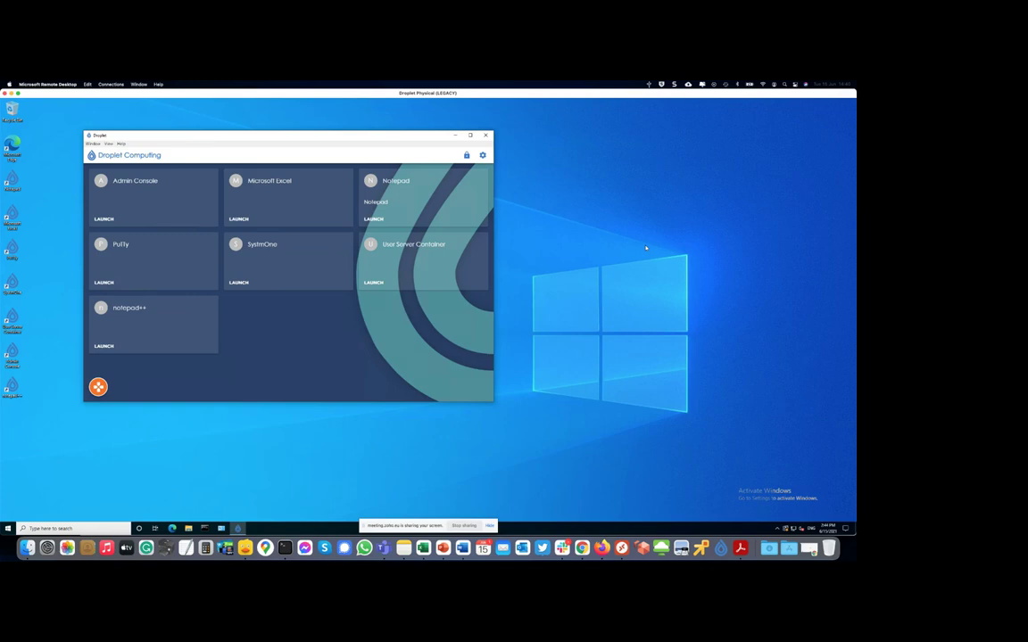
- Launch Notepad from the Droplet launcher's Notepad tile
{"action": "left_click", "coordinate": [370, 219]}
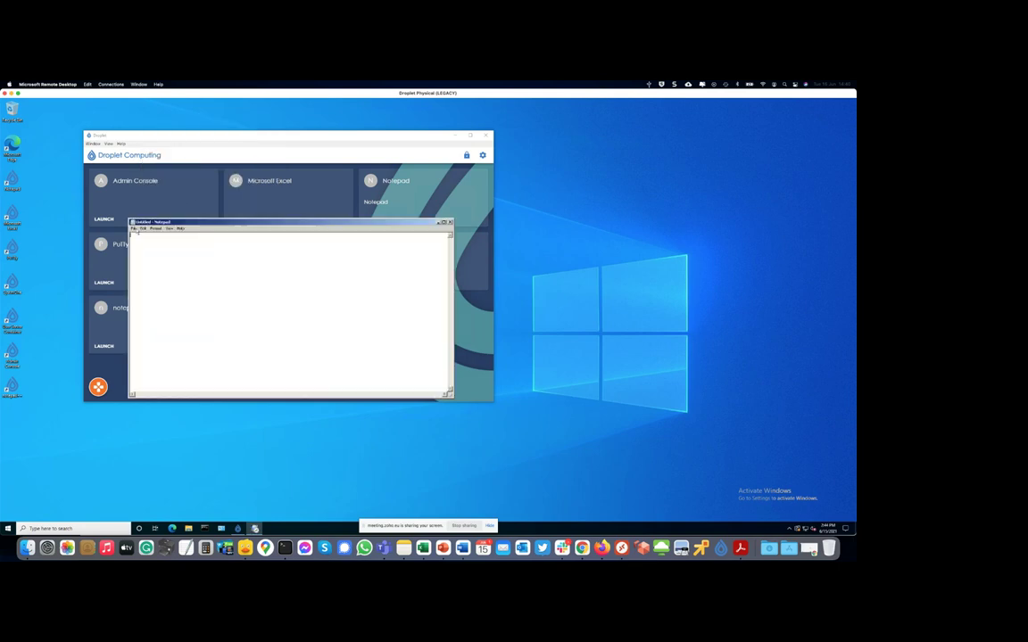
- Start saving the empty note, browsing to C: > Users > user profile > My Documents in the container
{"action": "left_click", "coordinate": [134, 229]}
{"action": "left_click", "coordinate": [140, 246]}
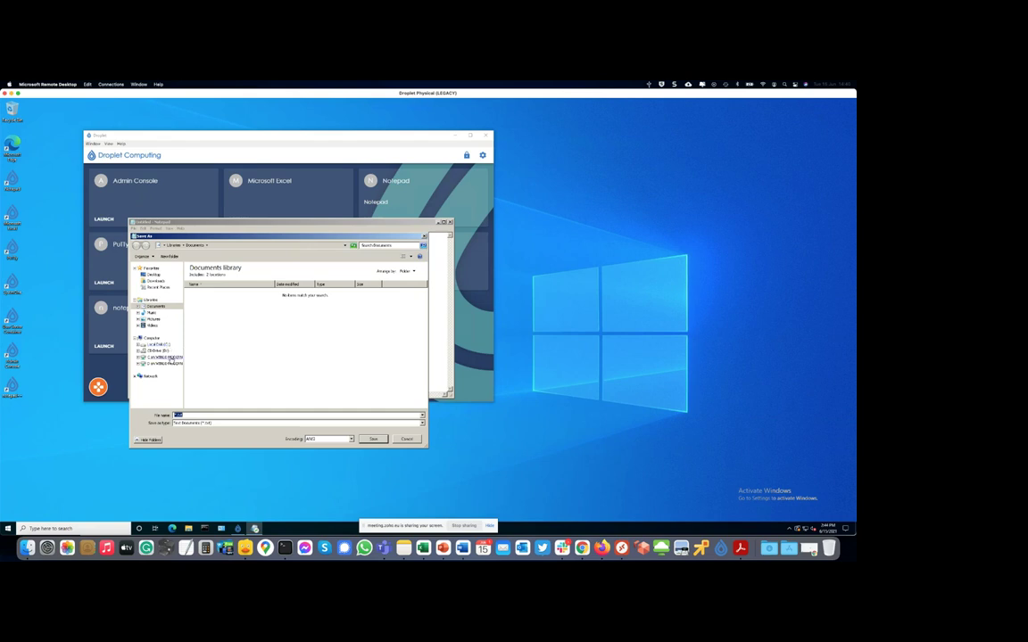
{"action": "left_click", "coordinate": [166, 357]}
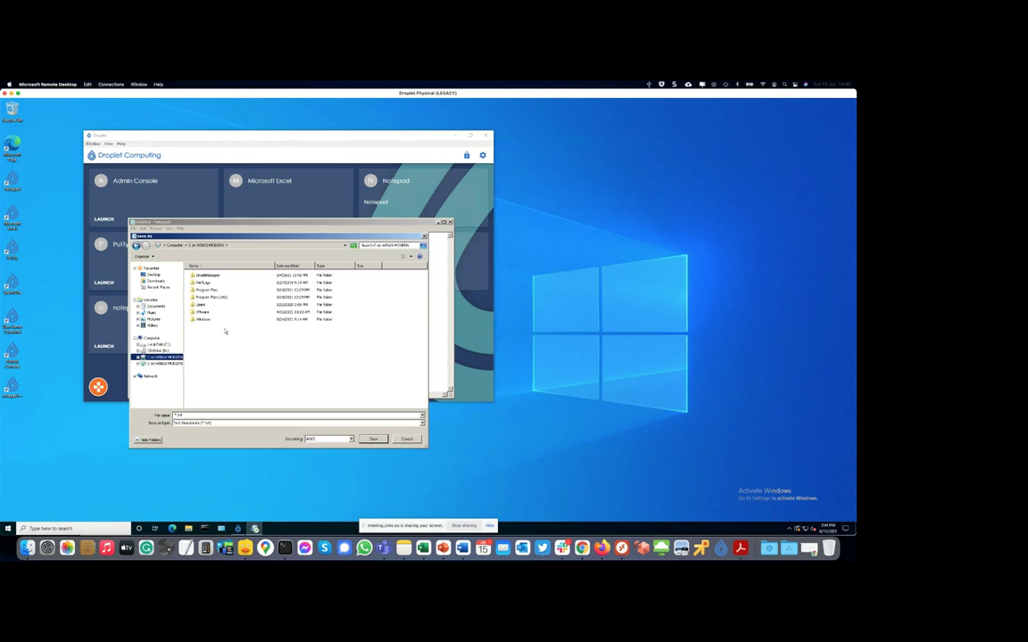
{"action": "double_click", "coordinate": [201, 304]}
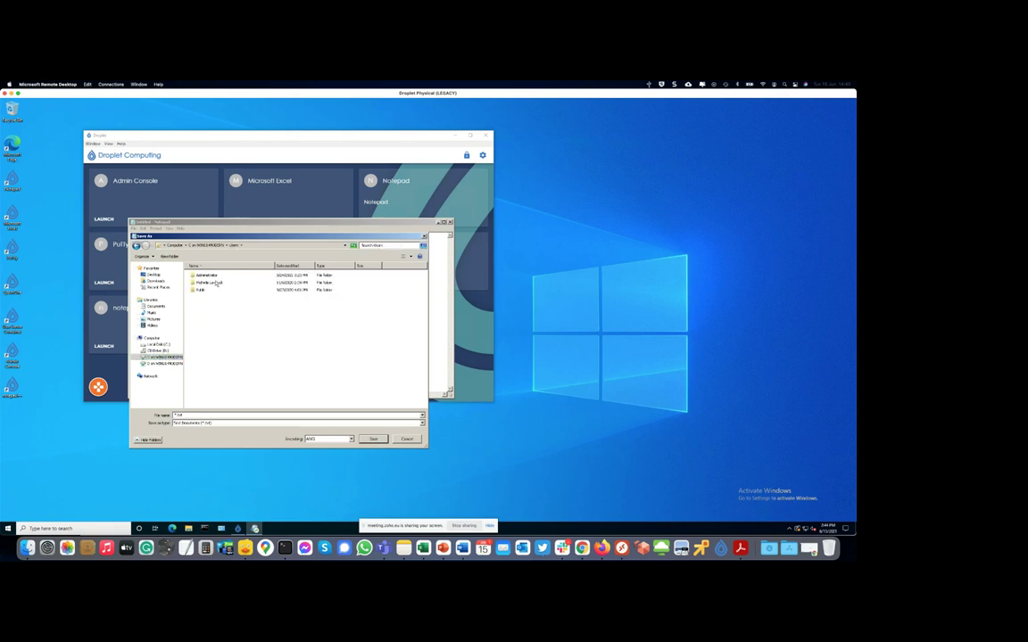
{"action": "double_click", "coordinate": [217, 283]}
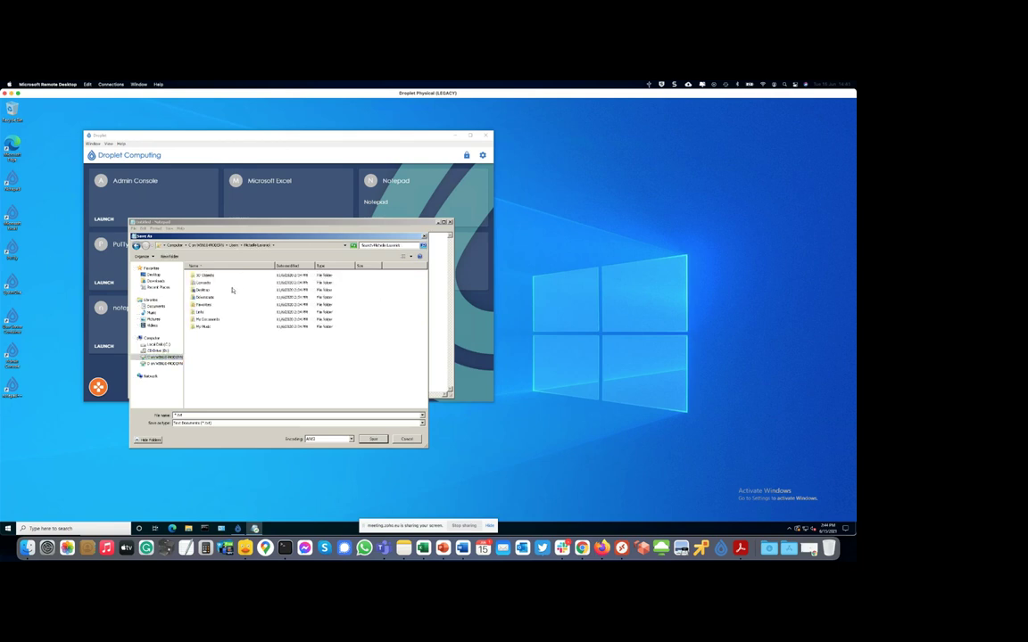
{"action": "left_click", "coordinate": [210, 320]}
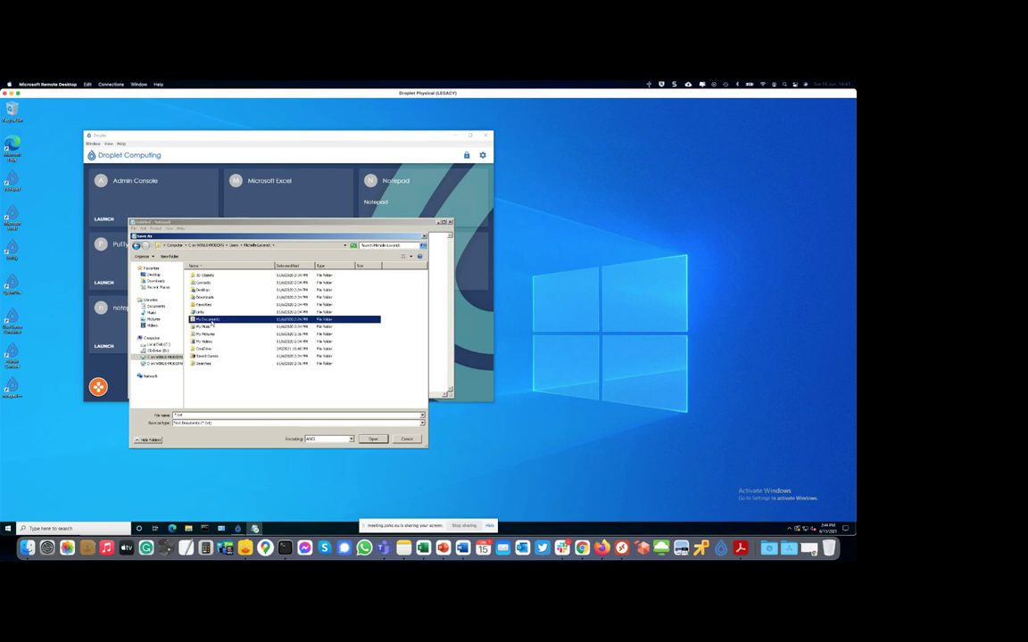
{"action": "double_click", "coordinate": [212, 323]}
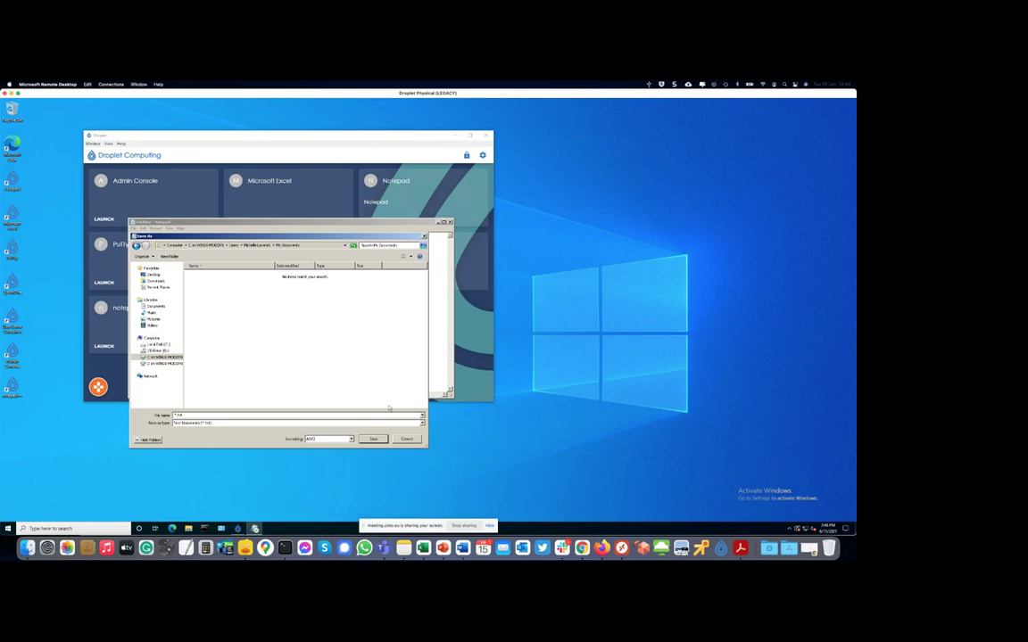
- Cancel the Save As dialog and close the empty Notepad window
{"action": "left_click", "coordinate": [403, 439]}
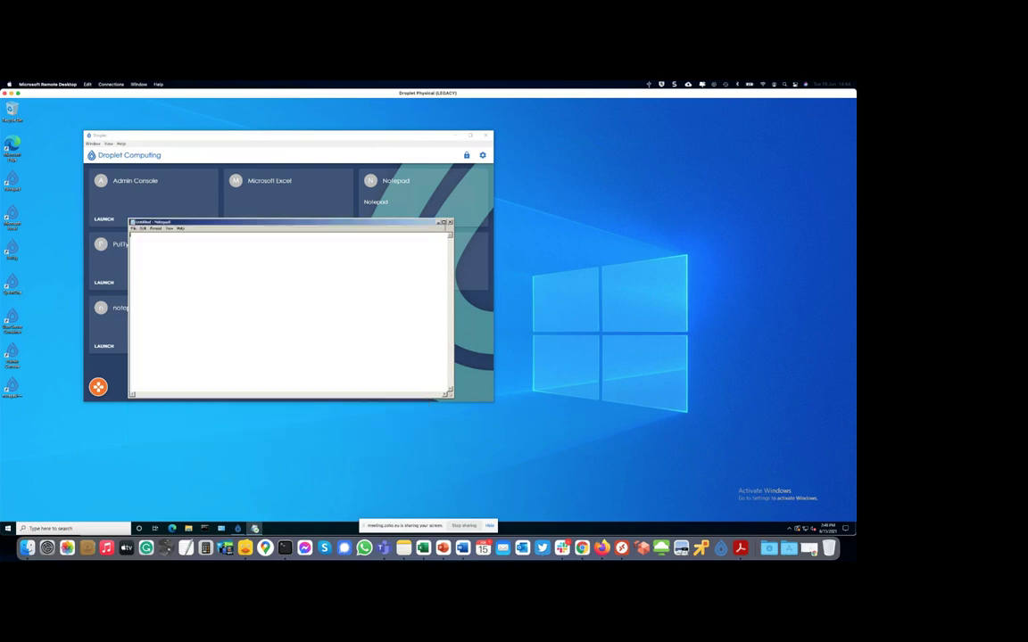
{"action": "left_click", "coordinate": [450, 222]}
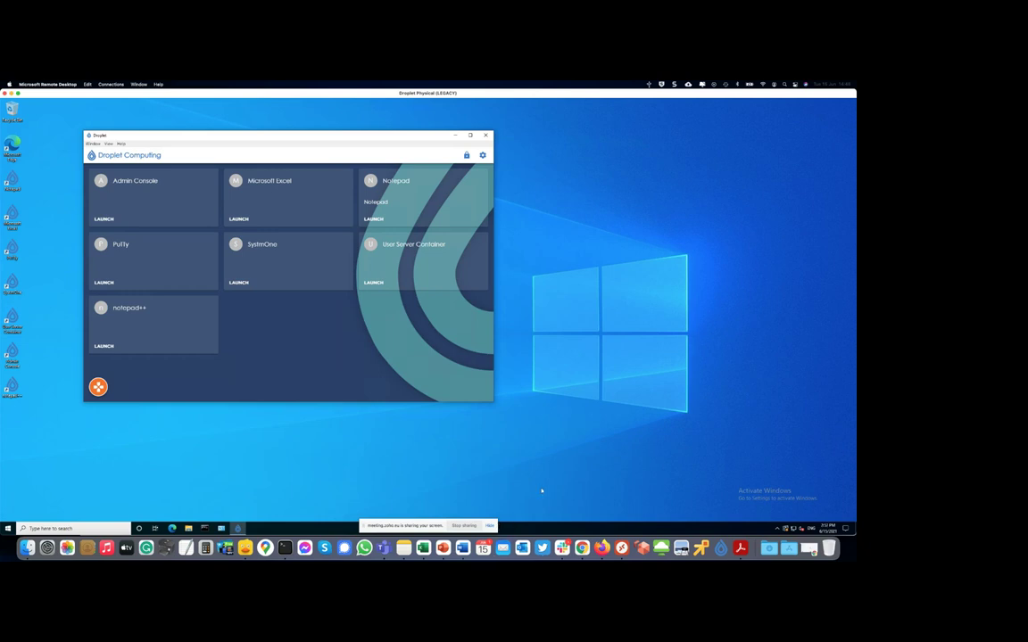
- Switch to the Droplet Physical (MODERN) session and bring up Notepad's Open dialog on Documents
{"action": "right_click", "coordinate": [621, 548]}
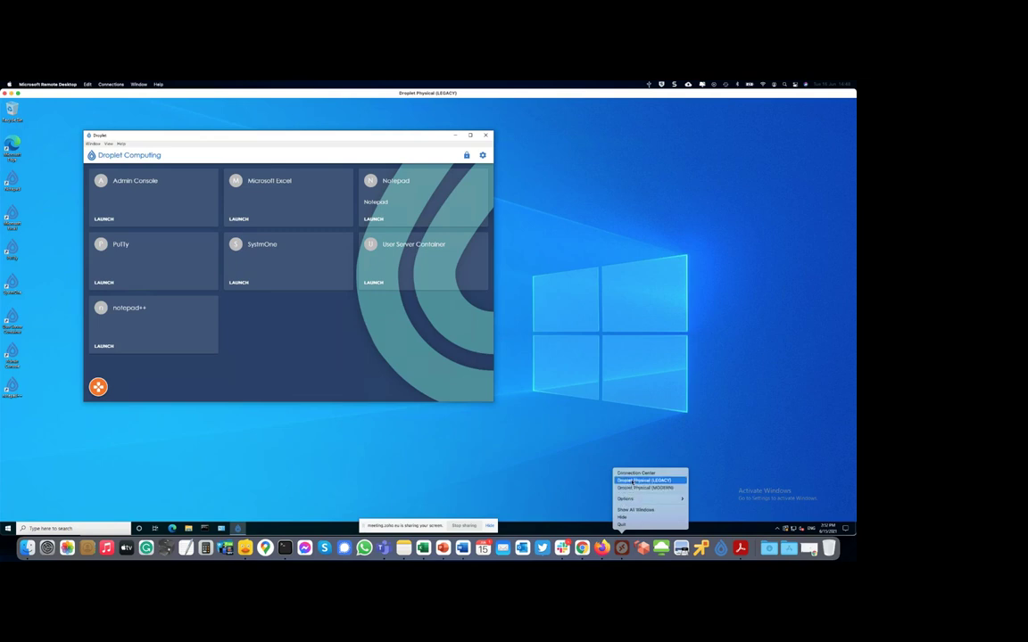
{"action": "left_click", "coordinate": [635, 487]}
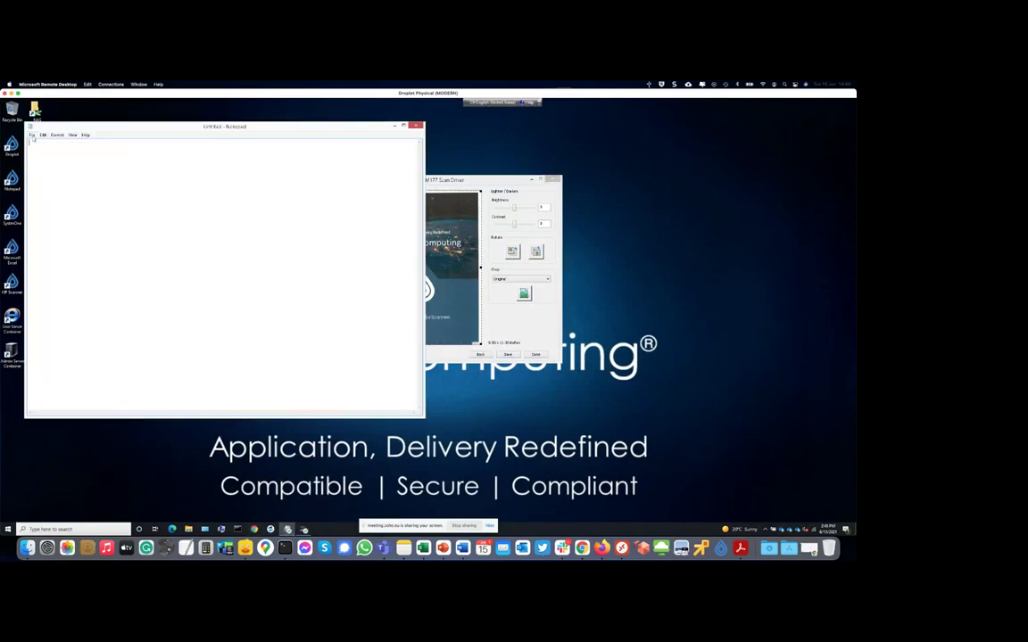
{"action": "left_click", "coordinate": [31, 134]}
{"action": "left_click", "coordinate": [39, 152]}
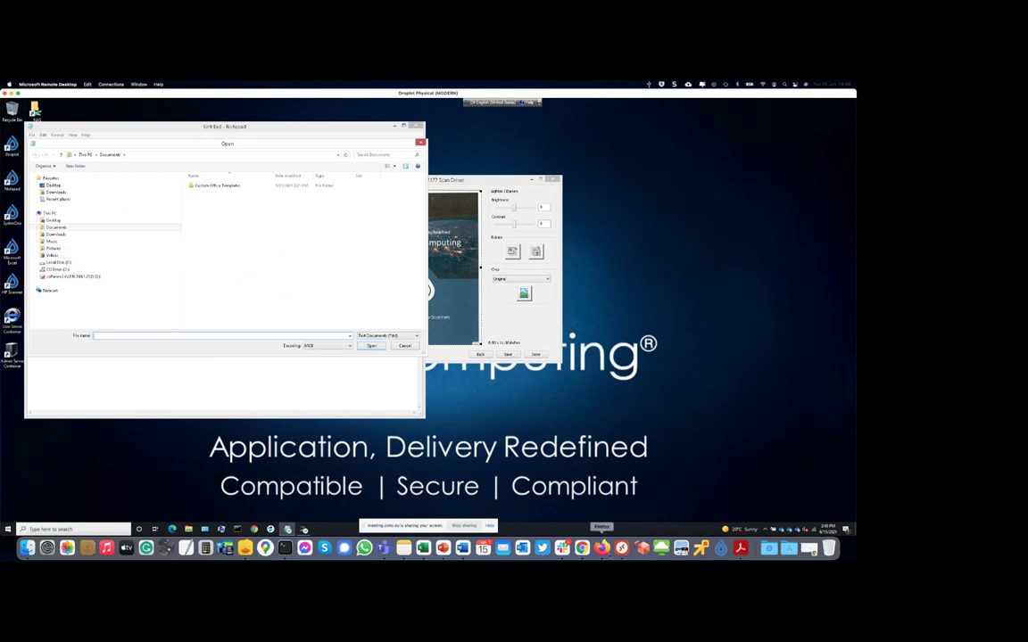
{"action": "right_click", "coordinate": [622, 547]}
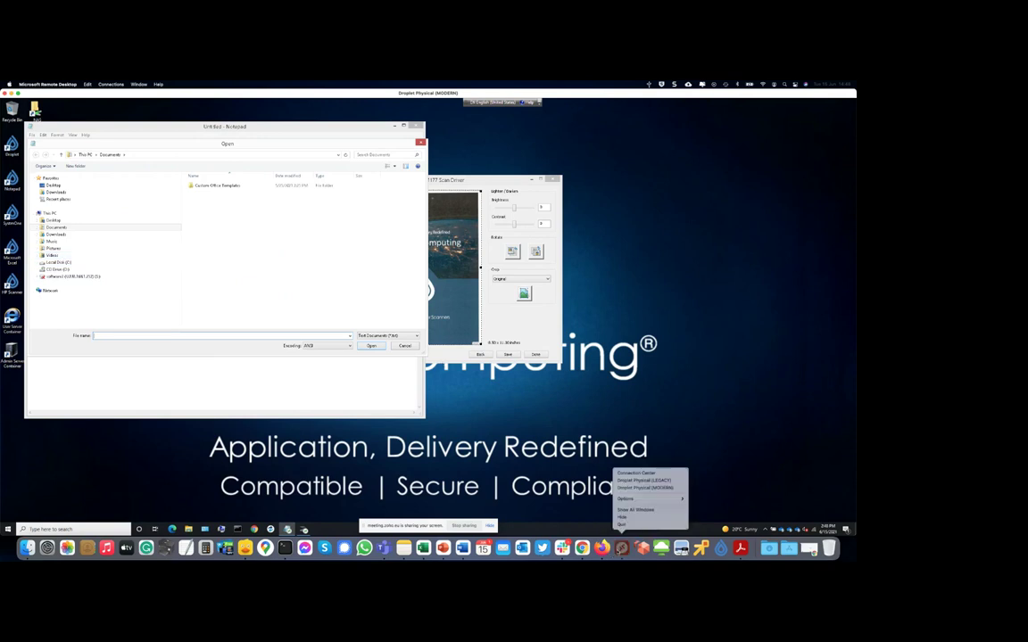
- Return to the LEGACY session, launch container Notepad, open its Open dialog, then cancel it
{"action": "left_click", "coordinate": [643, 480]}
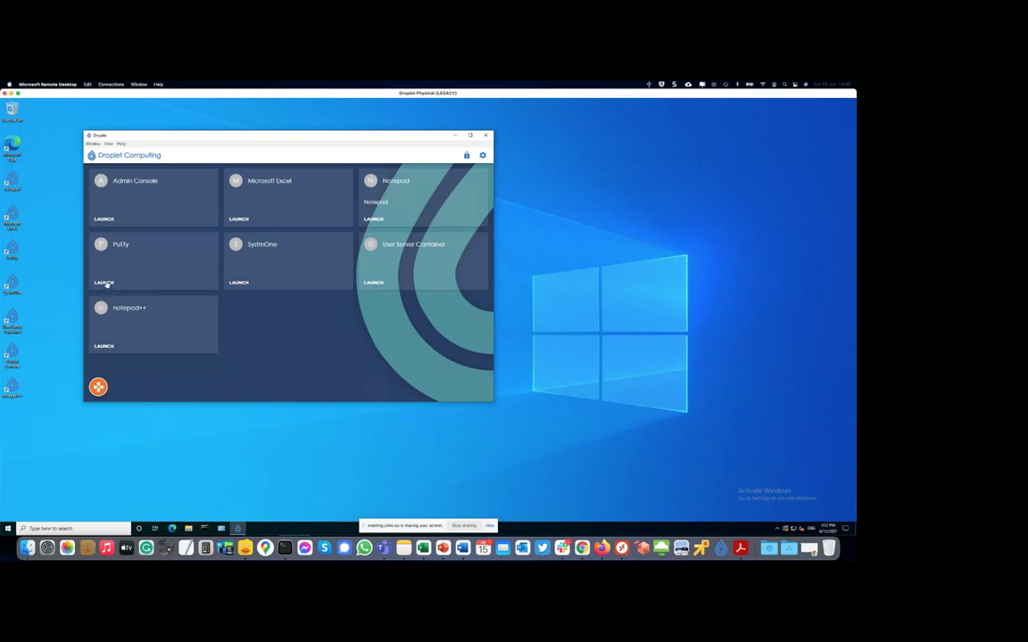
{"action": "left_click", "coordinate": [378, 220]}
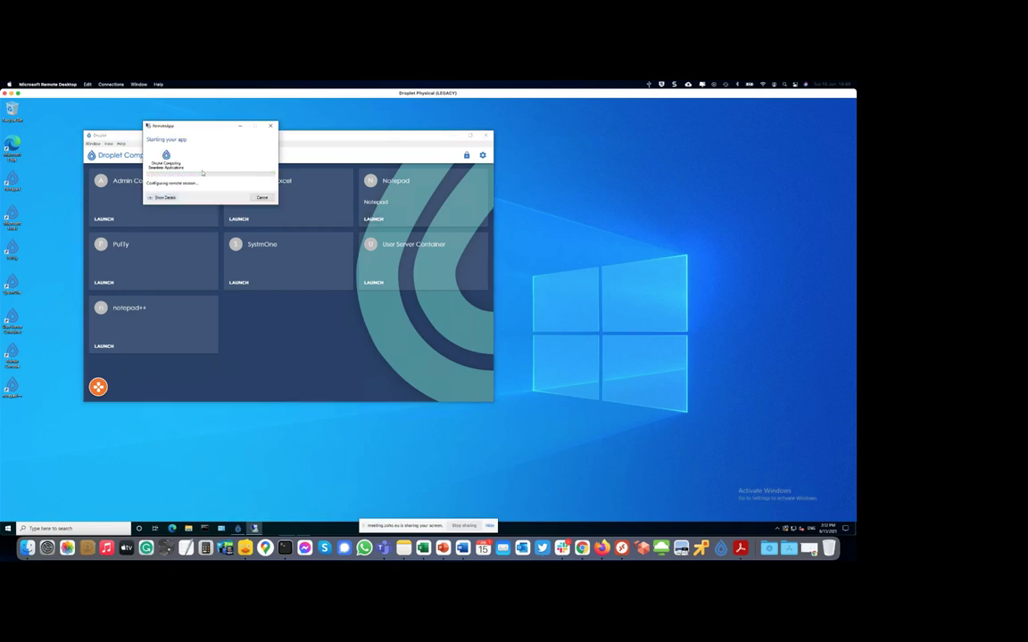
{"action": "left_click", "coordinate": [134, 229]}
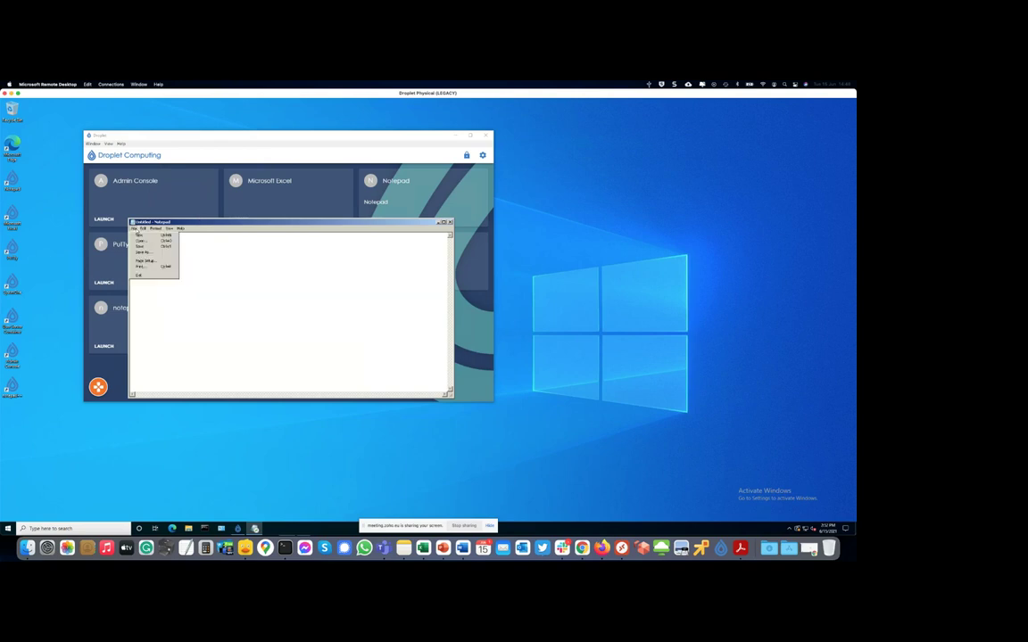
{"action": "left_click", "coordinate": [143, 240]}
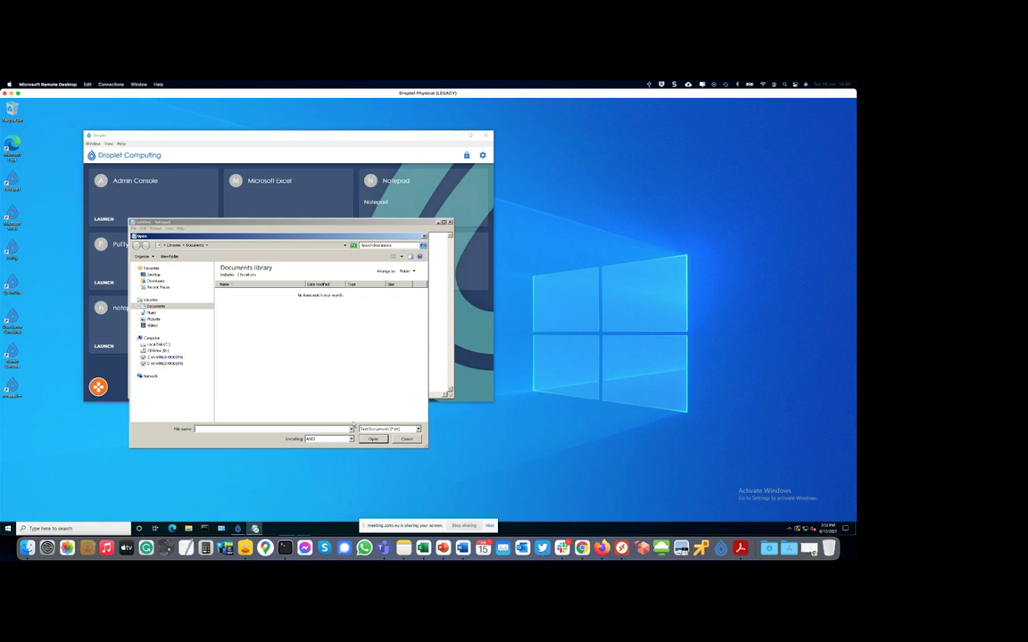
{"action": "left_click", "coordinate": [408, 439]}
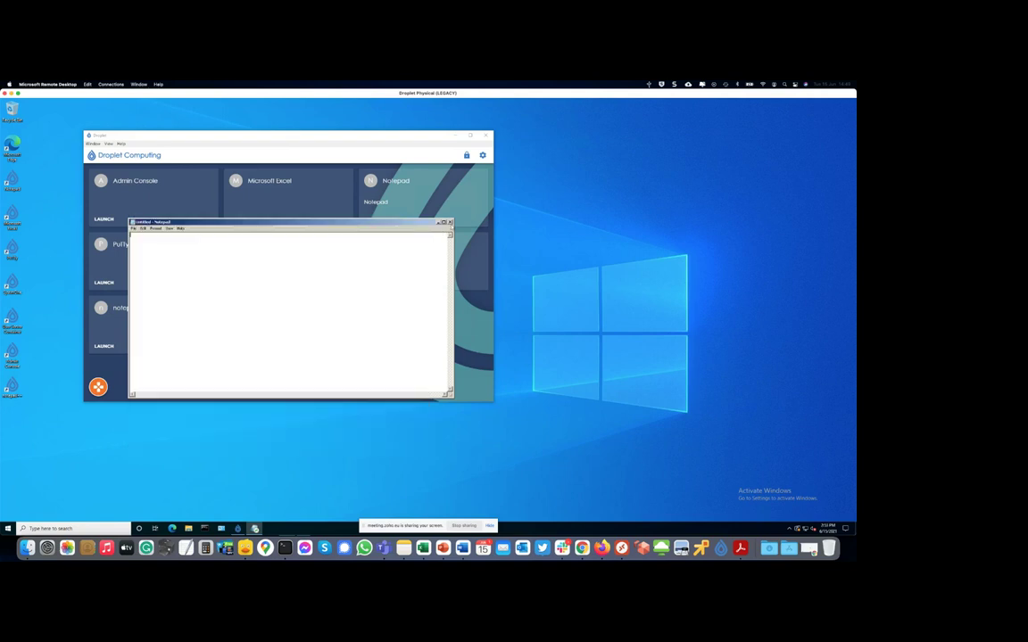
- Open the Device File Share and the Container File Share from the orange menu
{"action": "left_click", "coordinate": [99, 387]}
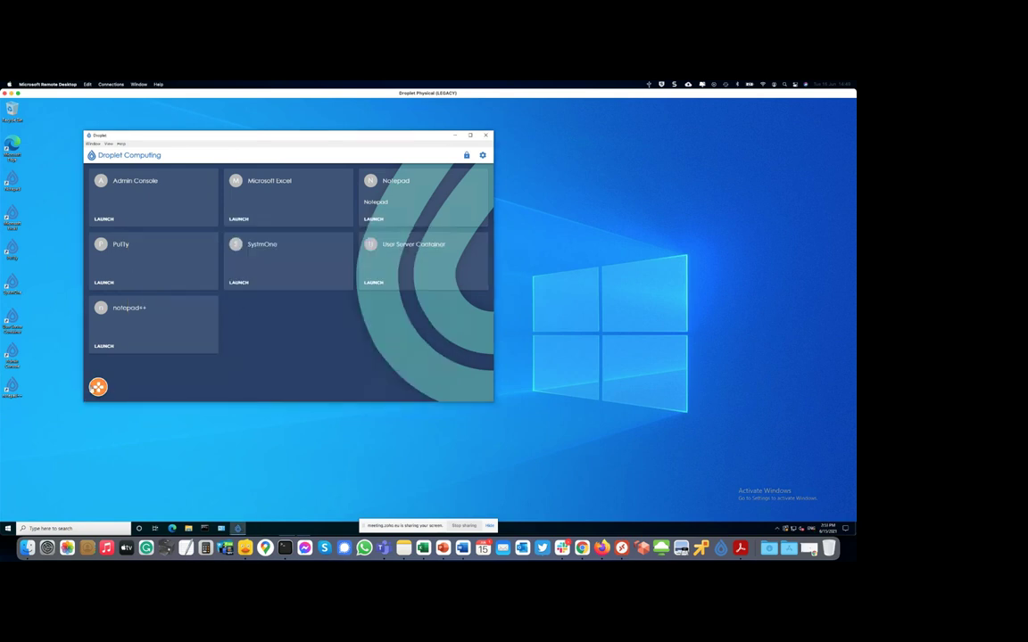
{"action": "left_click", "coordinate": [124, 351]}
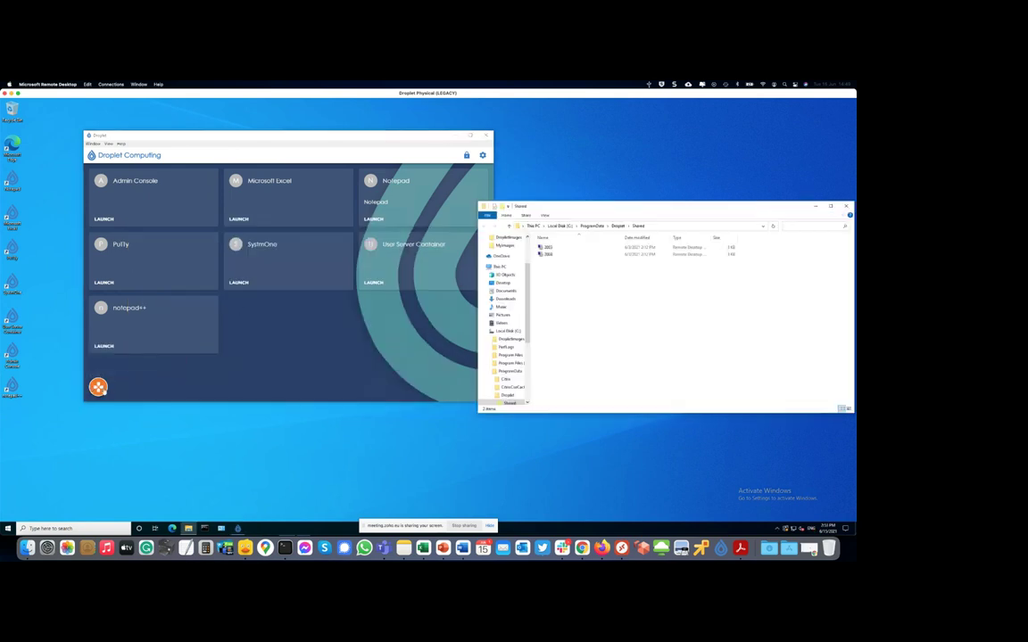
{"action": "left_click", "coordinate": [98, 387]}
{"action": "left_click", "coordinate": [132, 367]}
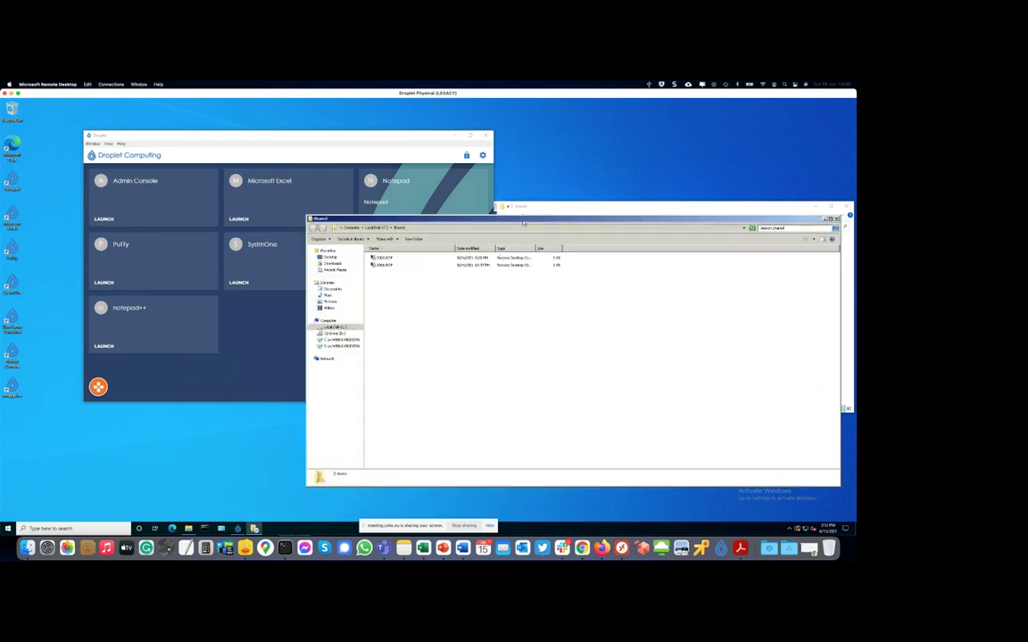
{"action": "left_click_drag", "start_coordinate": [523, 223], "coordinate": [420, 268]}
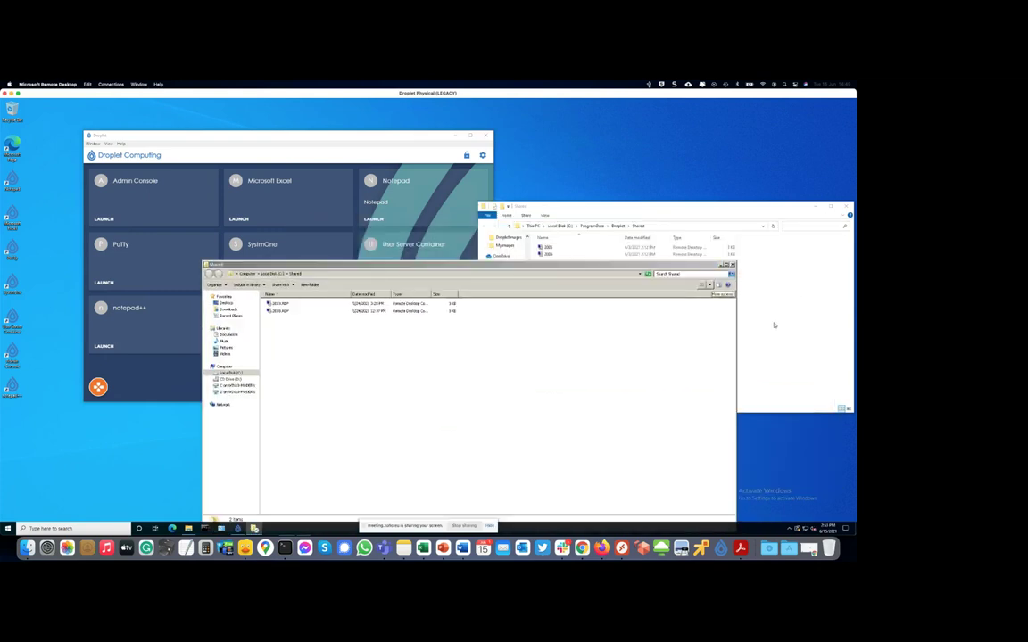
- Create a New Text Document.txt with its default name in the container's C:\Shared folder
{"action": "right_click", "coordinate": [400, 389]}
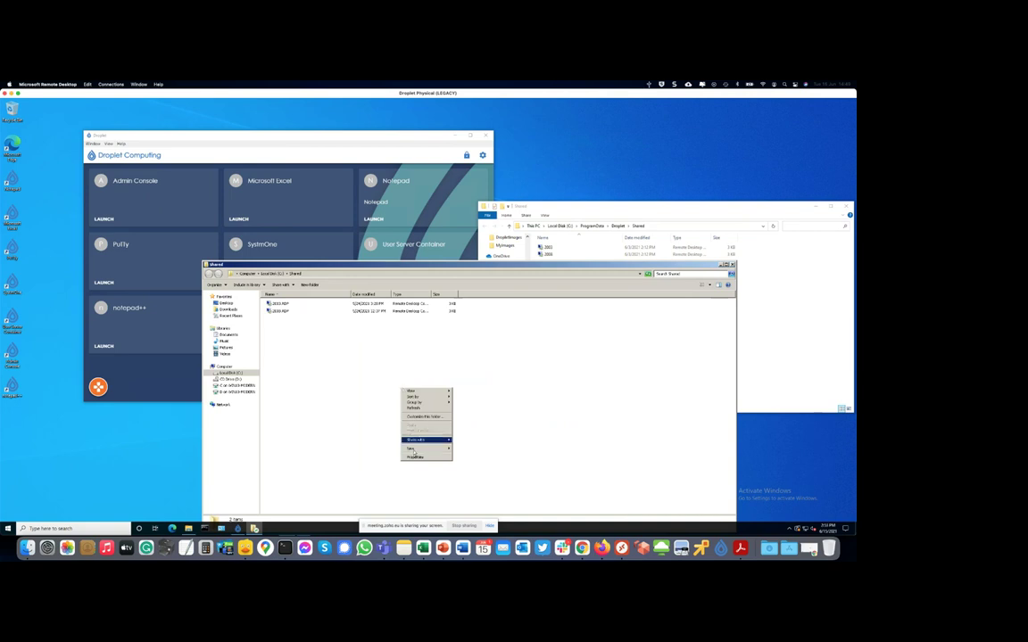
{"action": "mouse_move", "coordinate": [413, 449]}
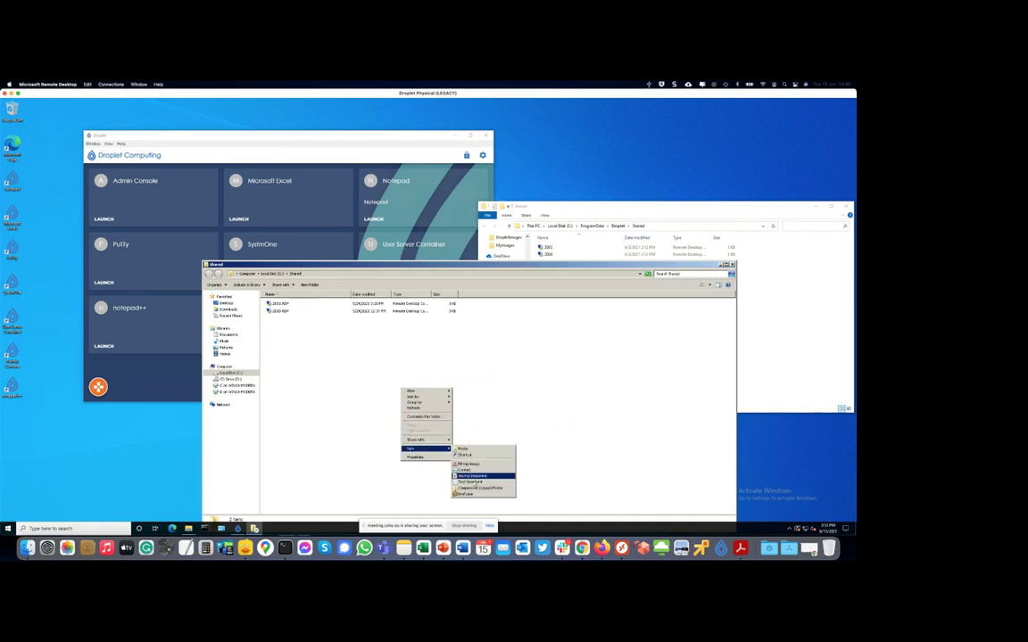
{"action": "left_click", "coordinate": [470, 482]}
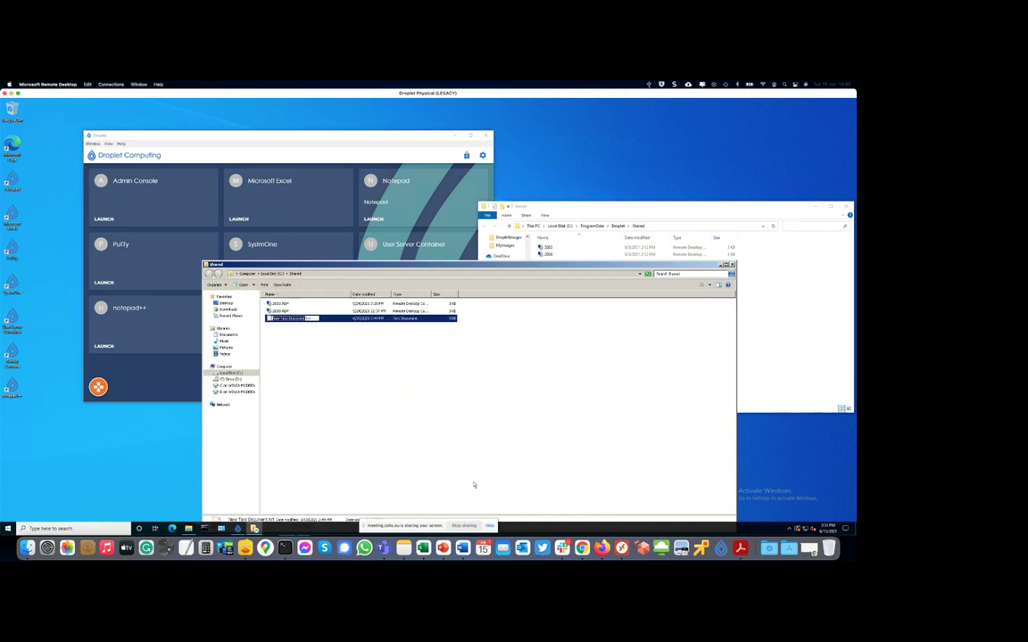
{"action": "left_click", "coordinate": [429, 438]}
{"action": "left_click", "coordinate": [805, 364]}
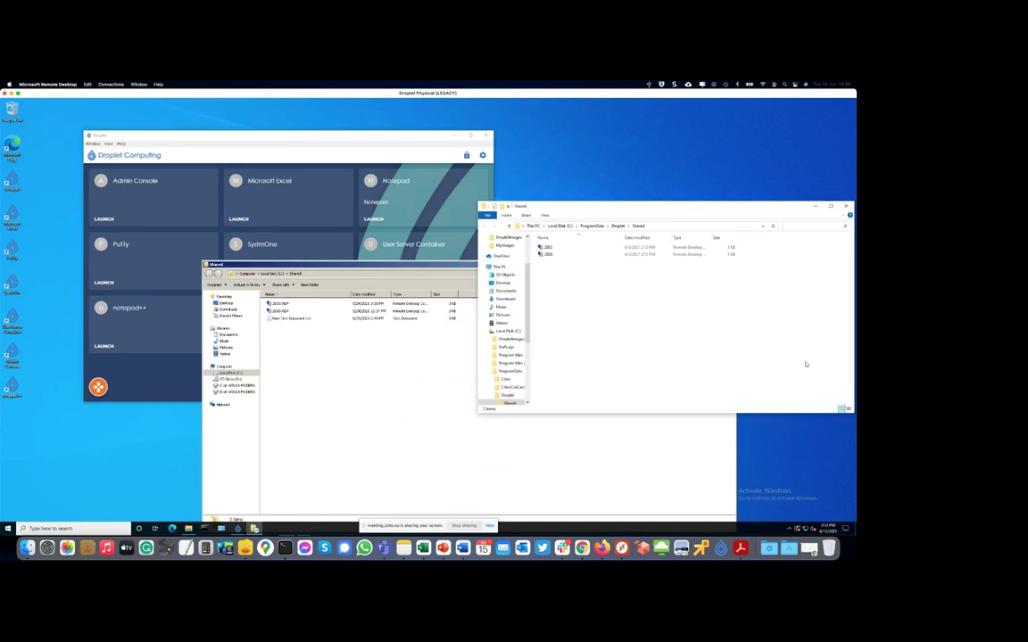
- Delete New Text Document from the device share, then close both Shared folder windows
{"action": "left_click", "coordinate": [566, 263]}
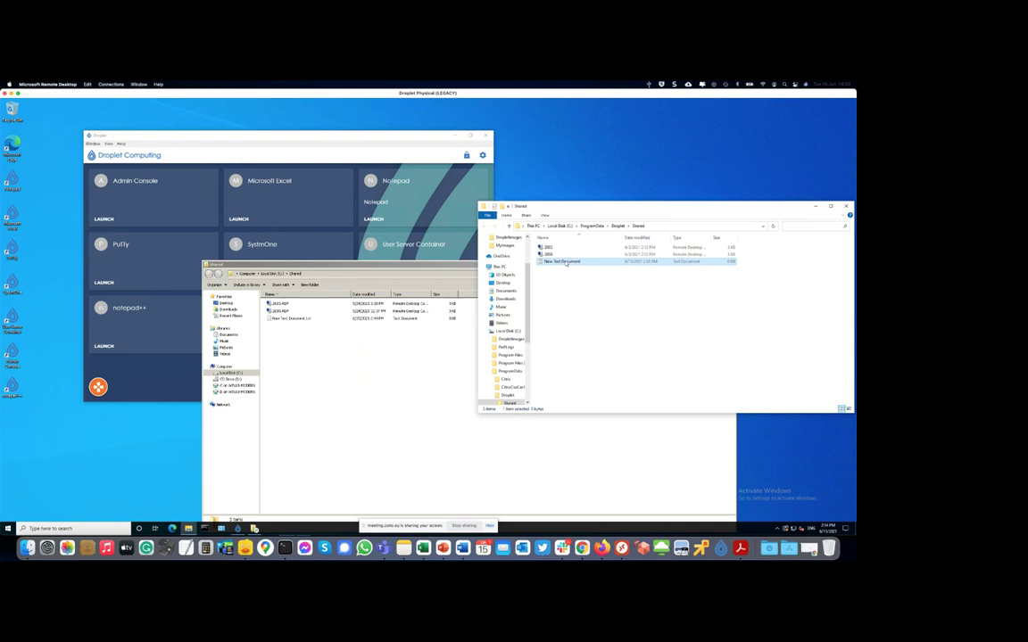
{"action": "right_click", "coordinate": [566, 262]}
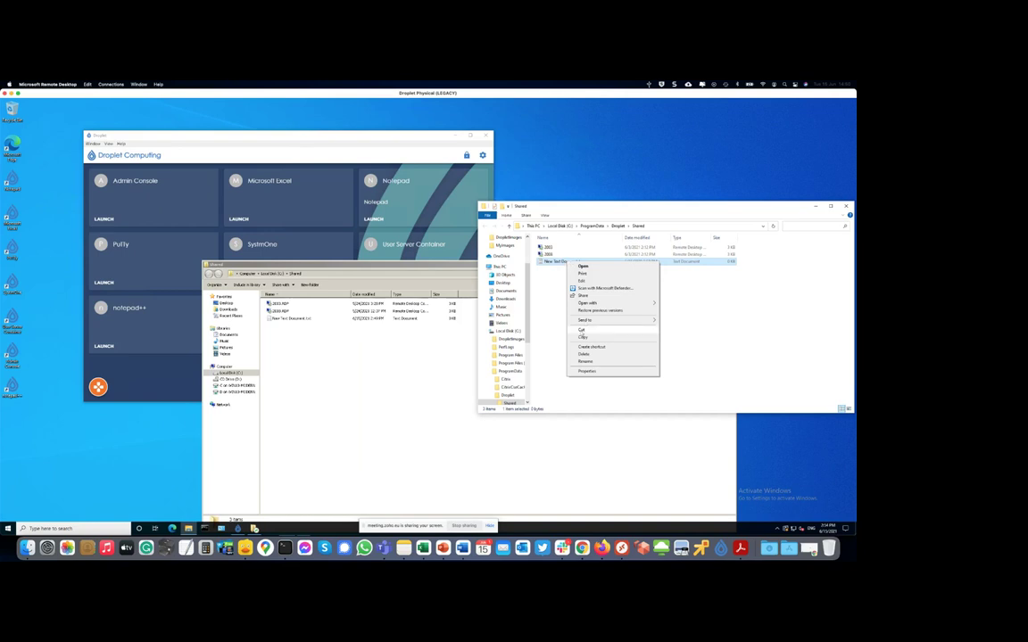
{"action": "left_click", "coordinate": [584, 354]}
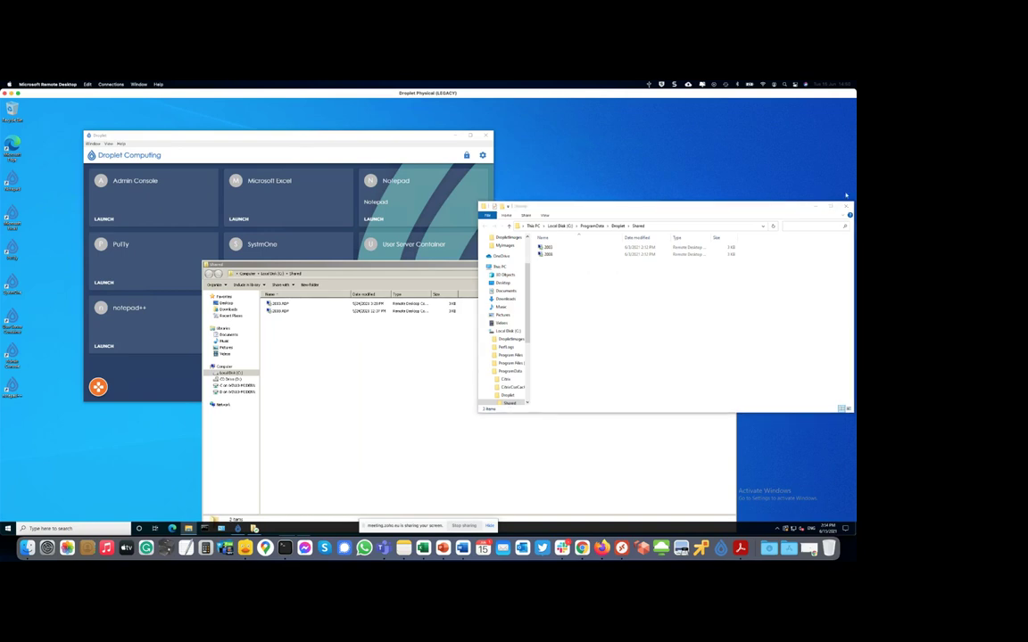
{"action": "left_click", "coordinate": [846, 206]}
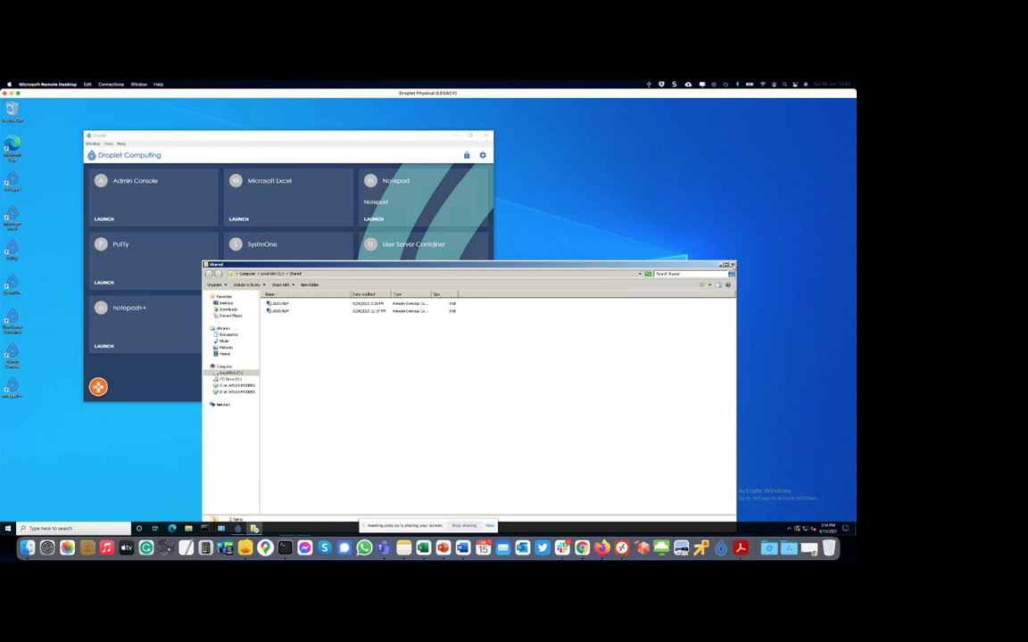
{"action": "left_click", "coordinate": [732, 265]}
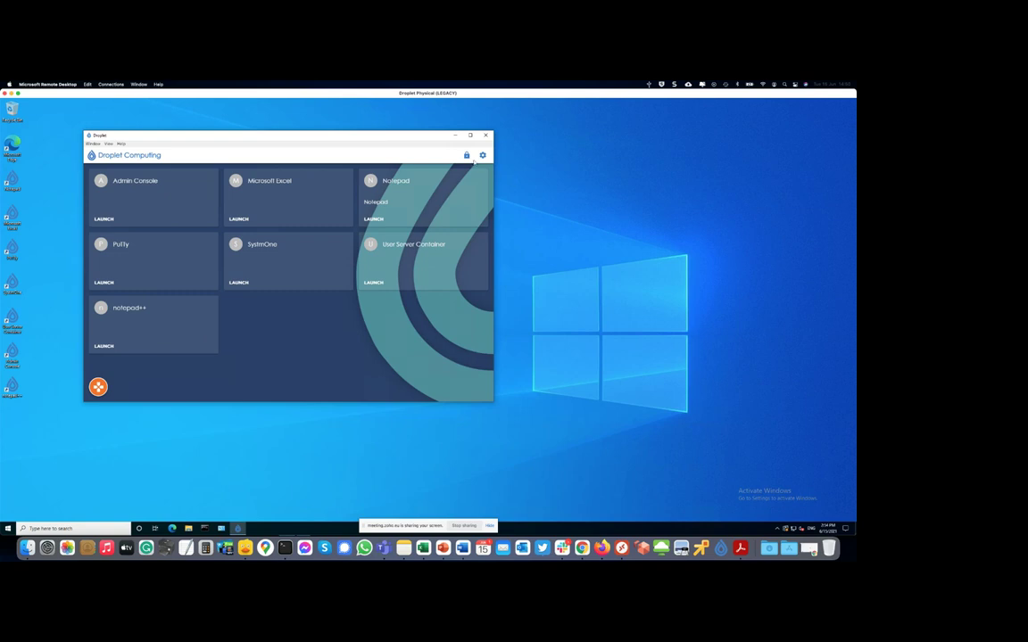
- Unlock admin mode with the administrative password and review the empty Networks rules (Default Rule Allow)
{"action": "left_click", "coordinate": [467, 156]}
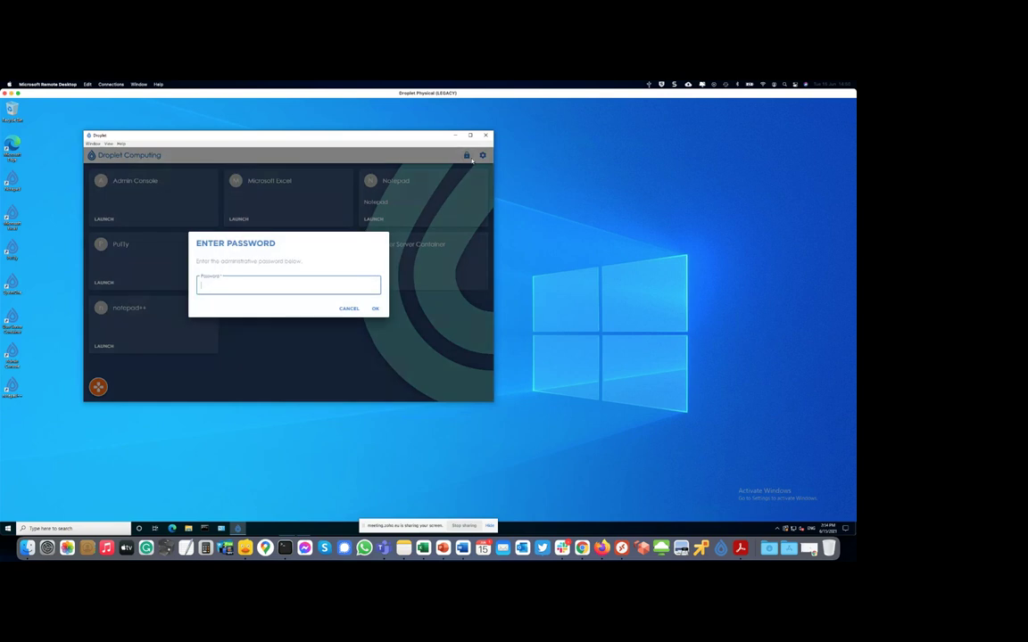
{"action": "type", "text": "•••••••••••"}
{"action": "key", "text": "Return"}
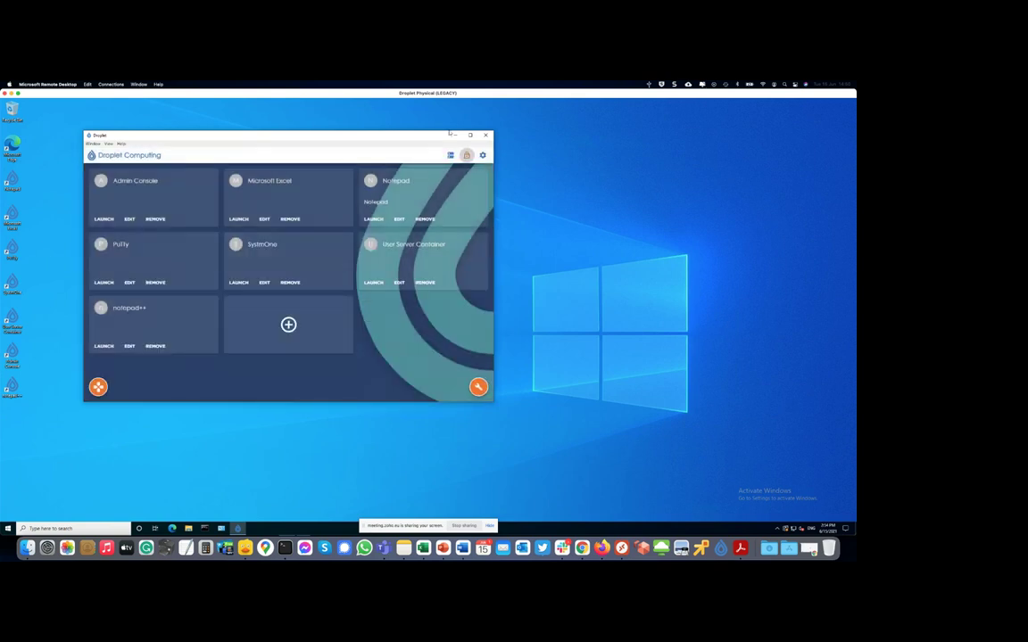
{"action": "left_click", "coordinate": [451, 156]}
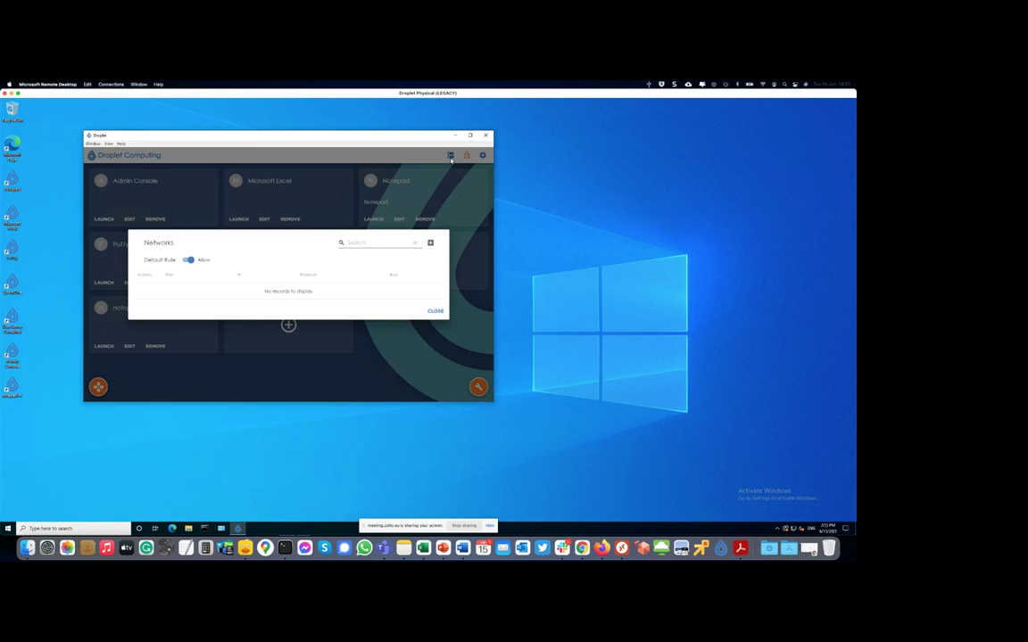
{"action": "left_click", "coordinate": [434, 310]}
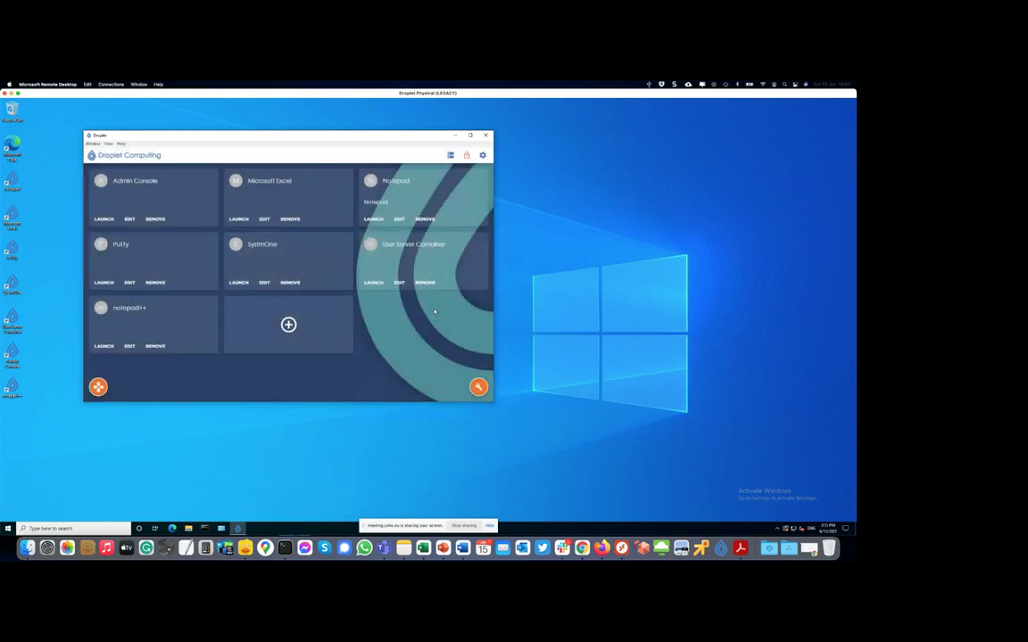